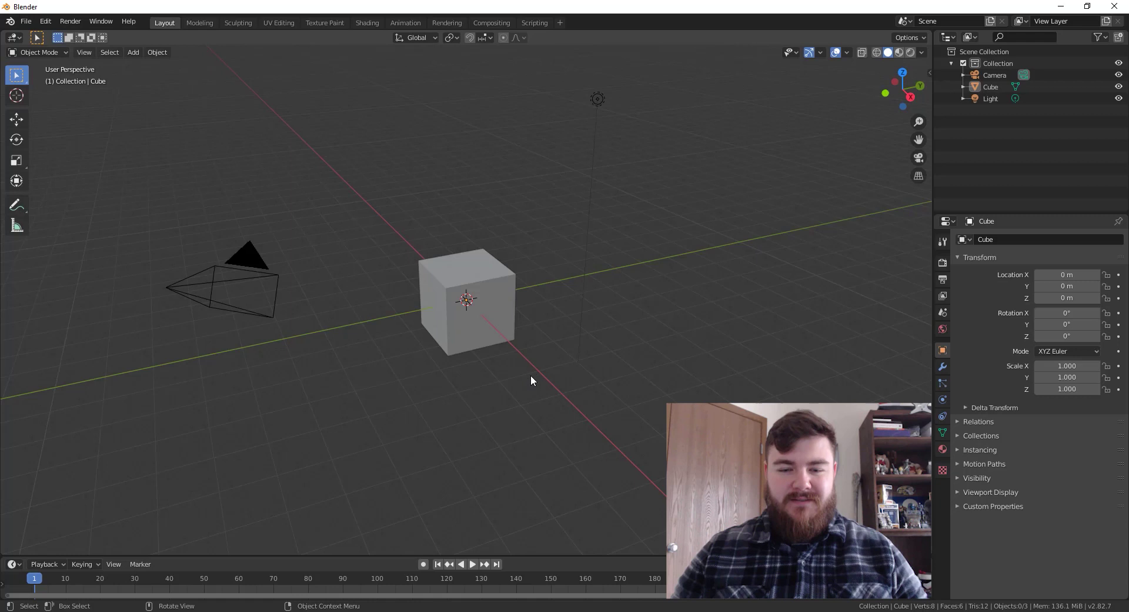
# Delete the default camera, cube and light from the scene
pyautogui.press('a')
pyautogui.press('x')
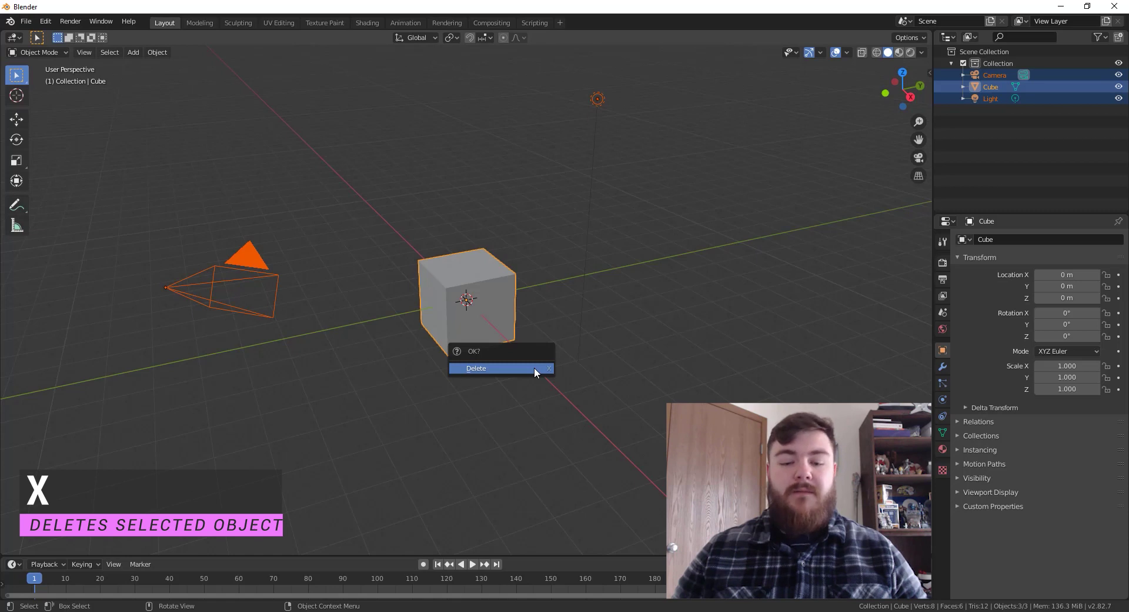
pyautogui.click(534, 367)
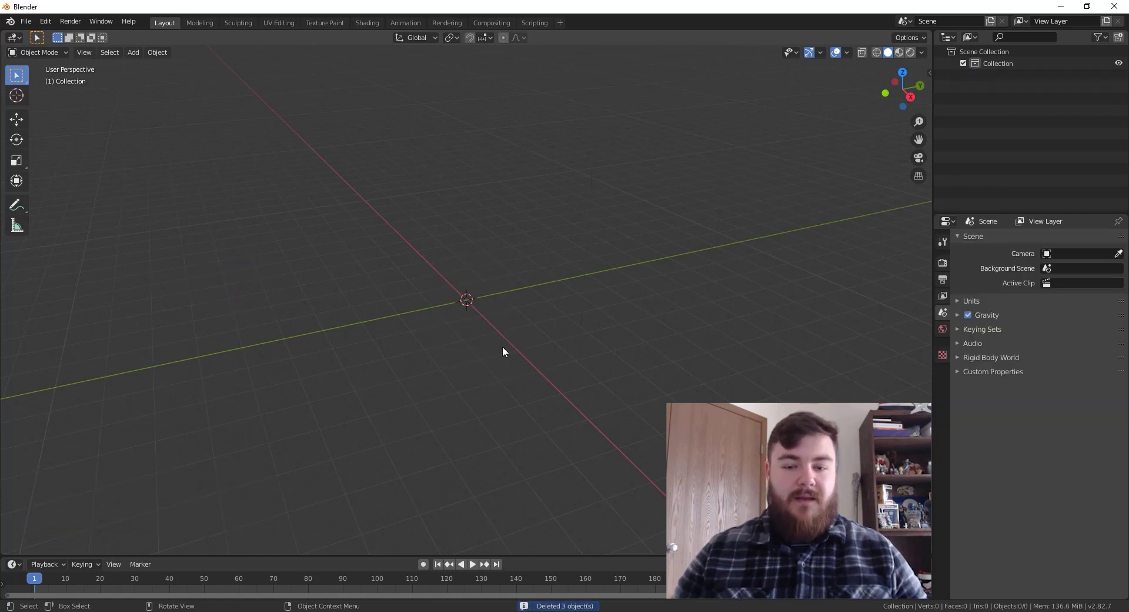
# Add a cylinder with 0.25 m radius and 5 m depth for the shaft
pyautogui.hotkey('shift', 'a')
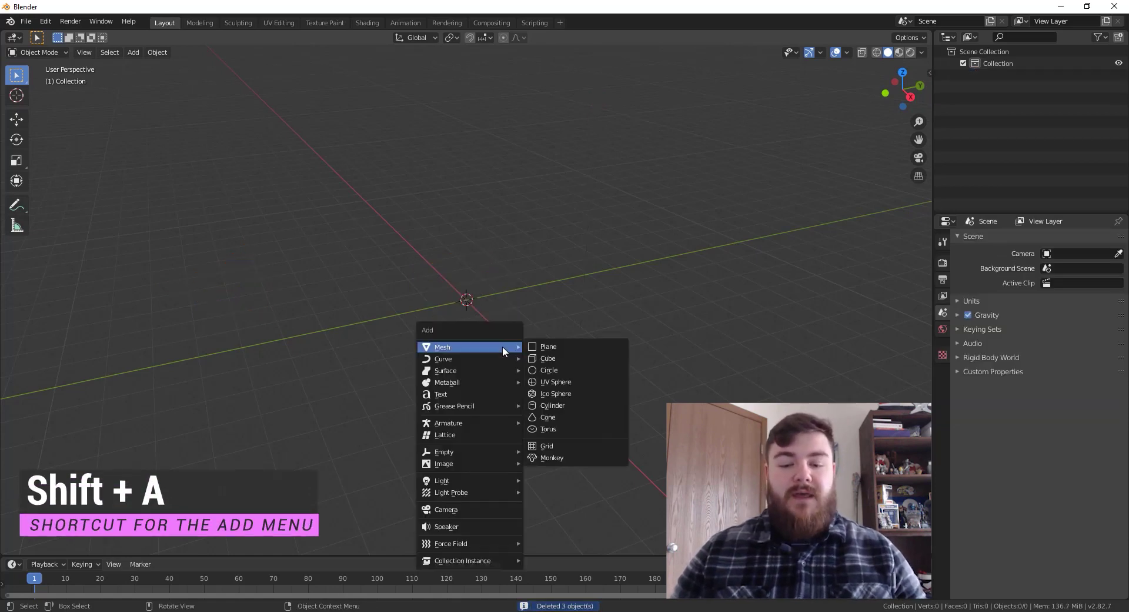
pyautogui.click(583, 404)
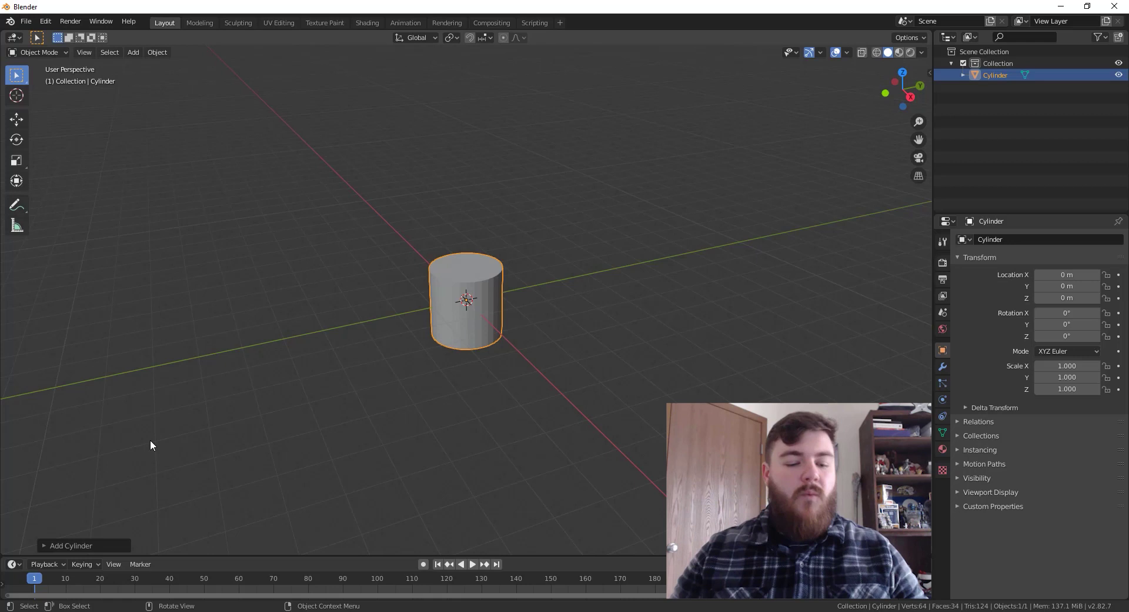
pyautogui.click(45, 543)
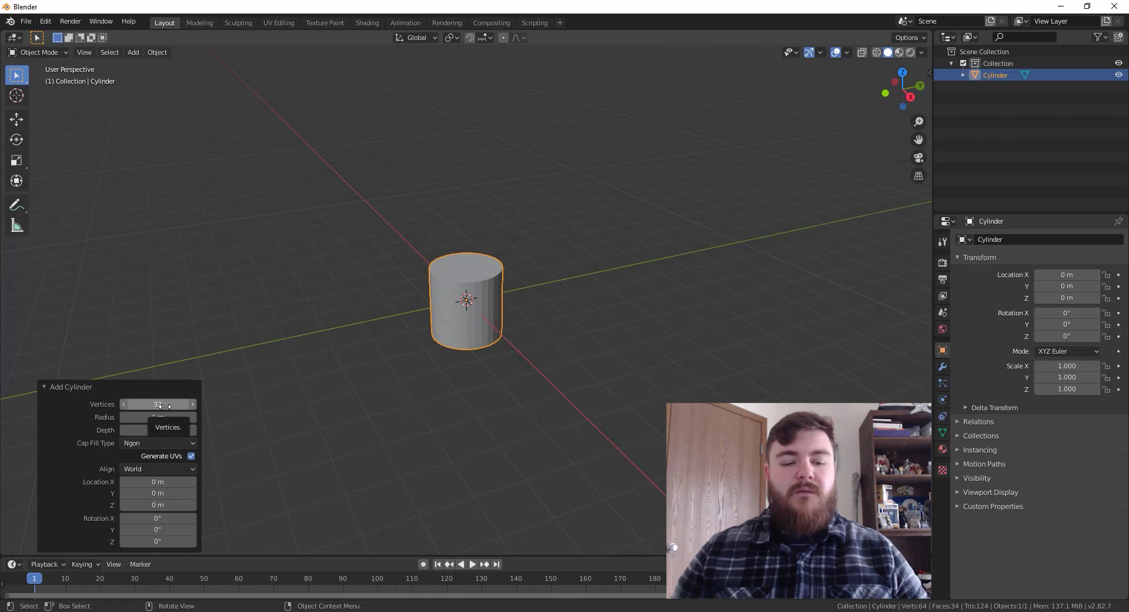
pyautogui.click(133, 413)
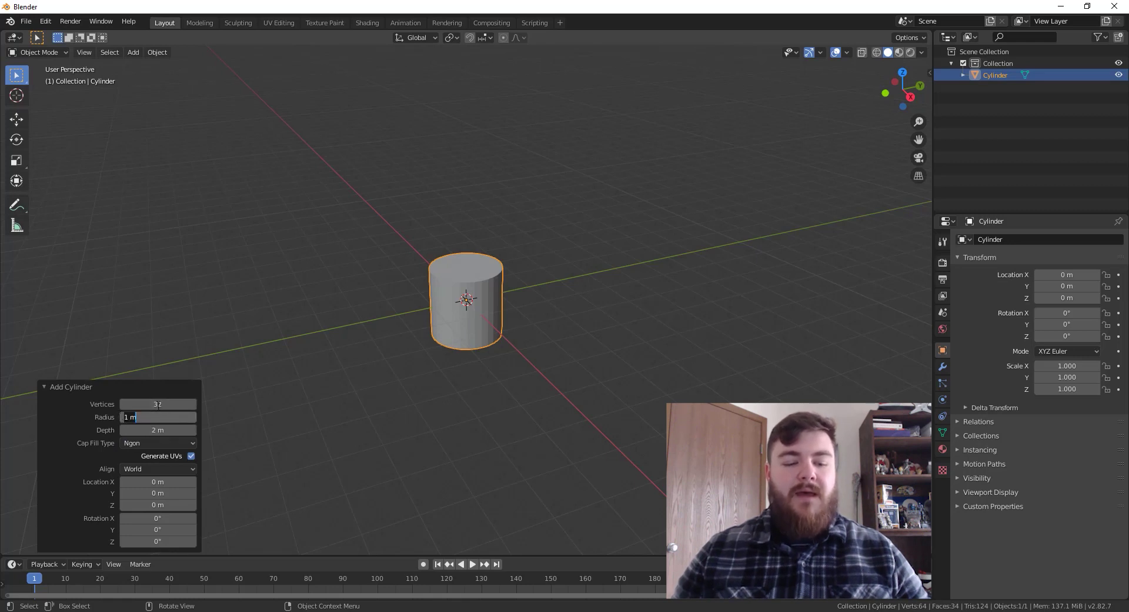
pyautogui.press('BackSpace')
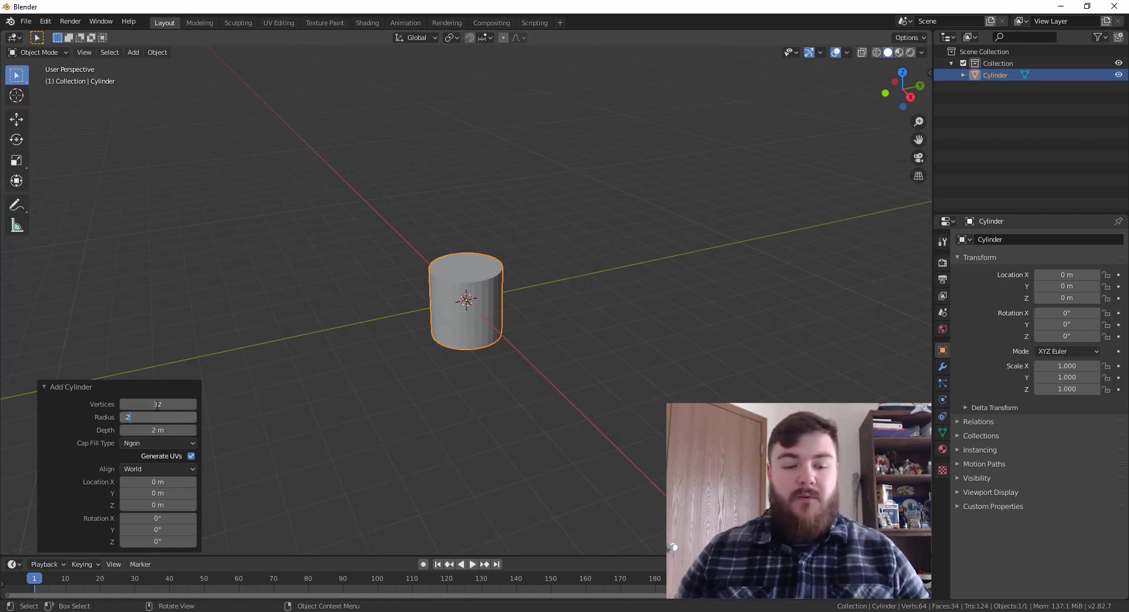
pyautogui.press('Return')
pyautogui.click(172, 426)
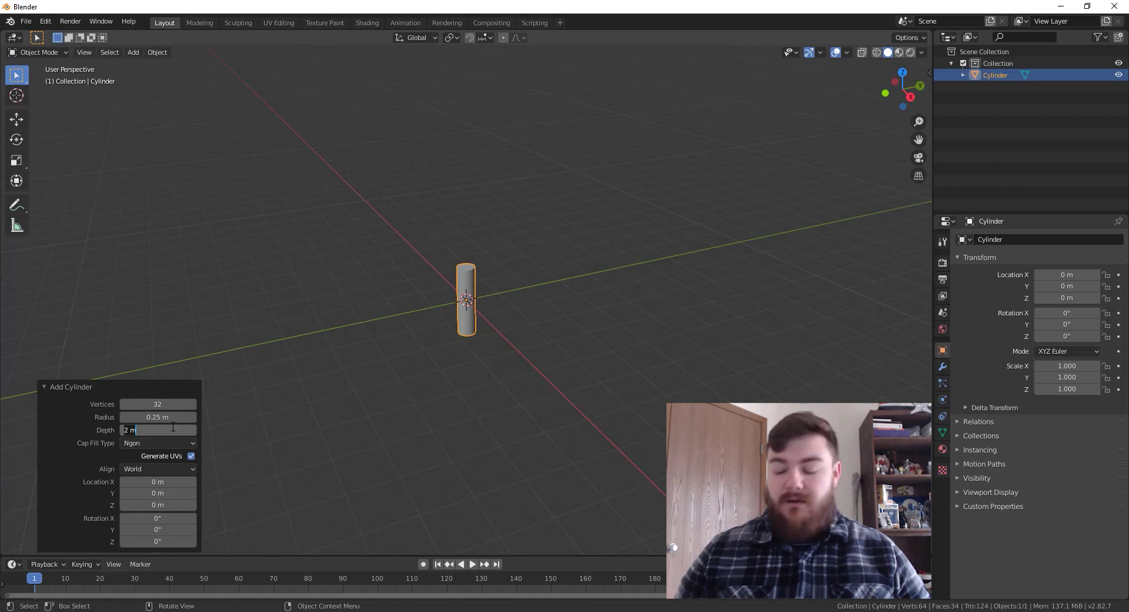
pyautogui.write('5')
pyautogui.press('Return')
pyautogui.moveTo(459, 377); pyautogui.dragTo(505, 364, button='middle')
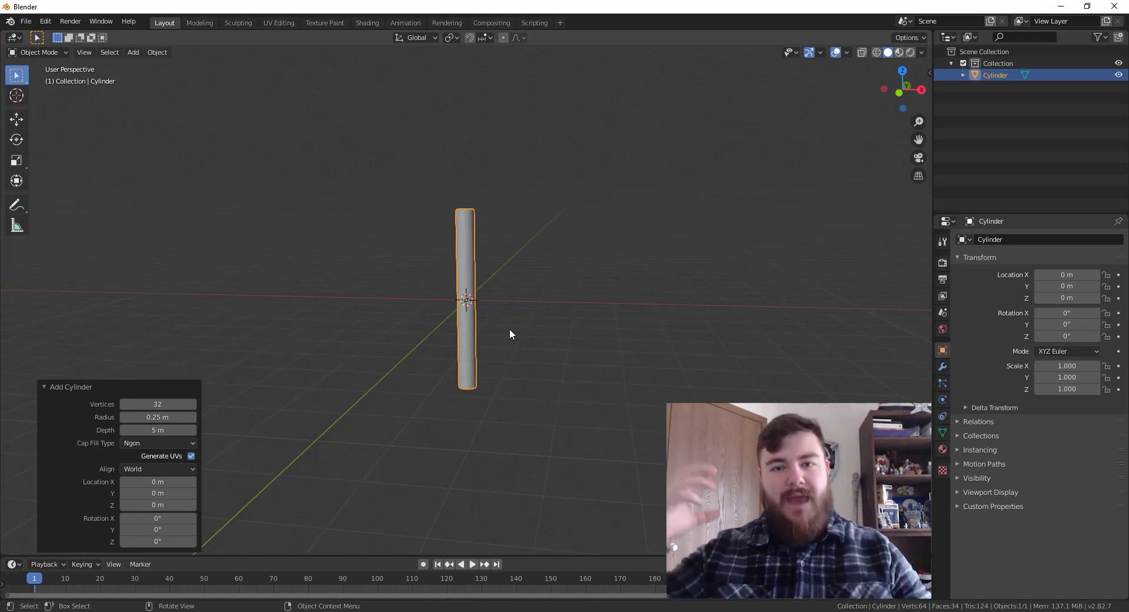
# In Edit Mode, extrude the cylinder's bottom face 3 m downward
pyautogui.press('KP_1')
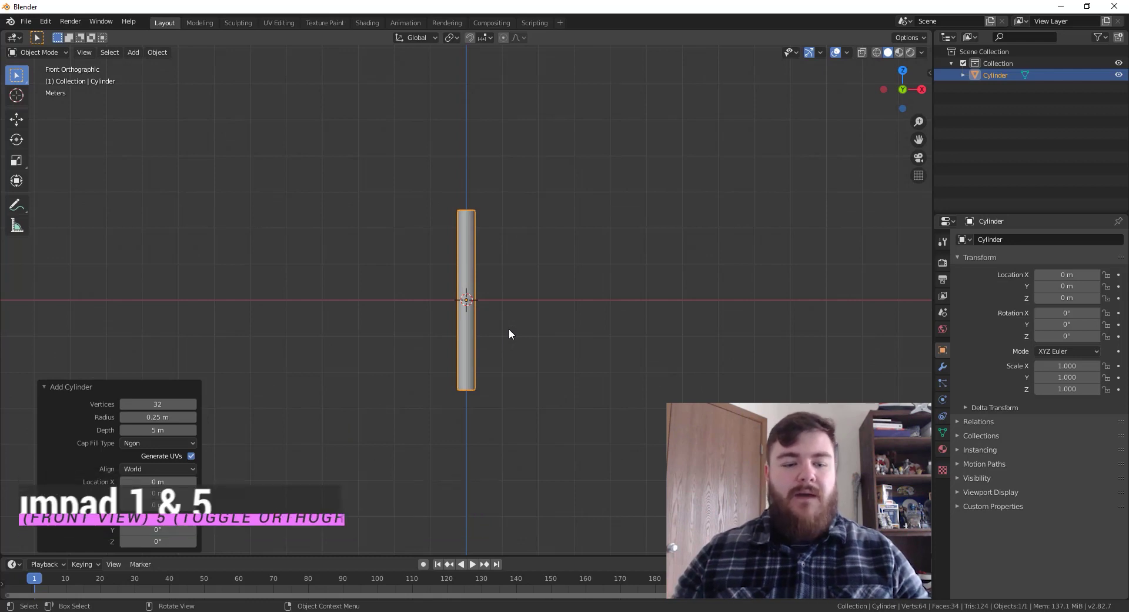
pyautogui.press('Tab')
pyautogui.press('3')
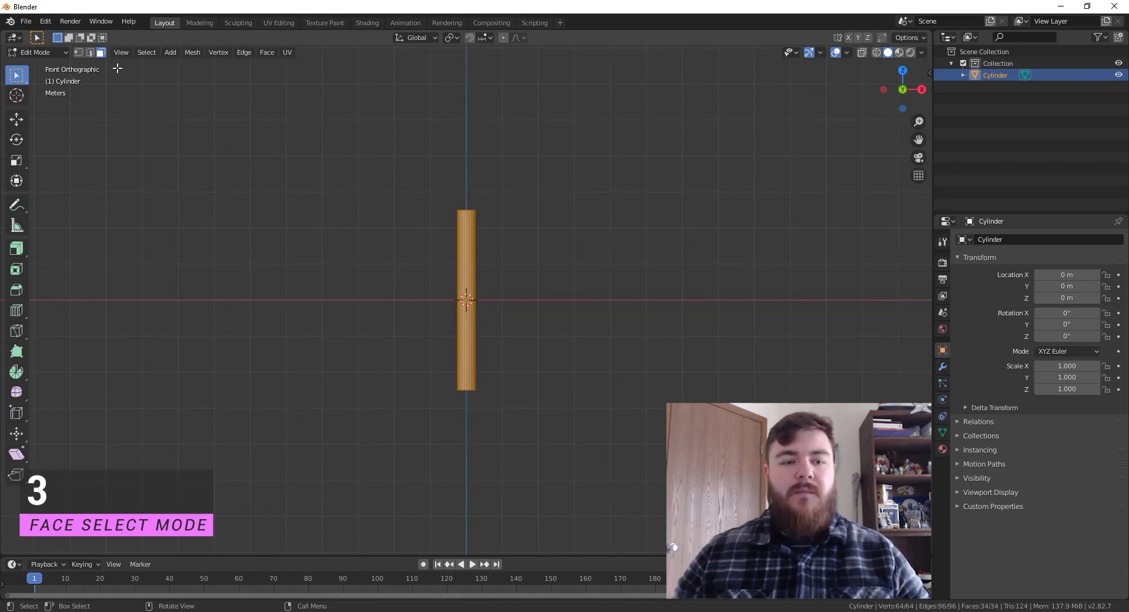
pyautogui.moveTo(420, 341); pyautogui.dragTo(443, 288, button='middle')
pyautogui.click(472, 364)
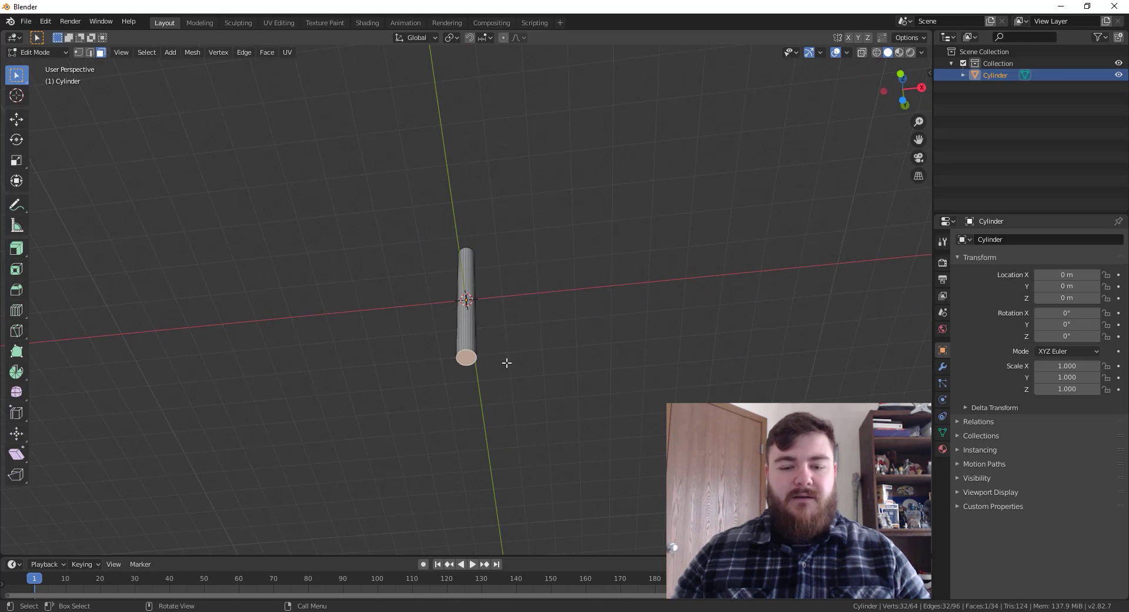
pyautogui.press('e')
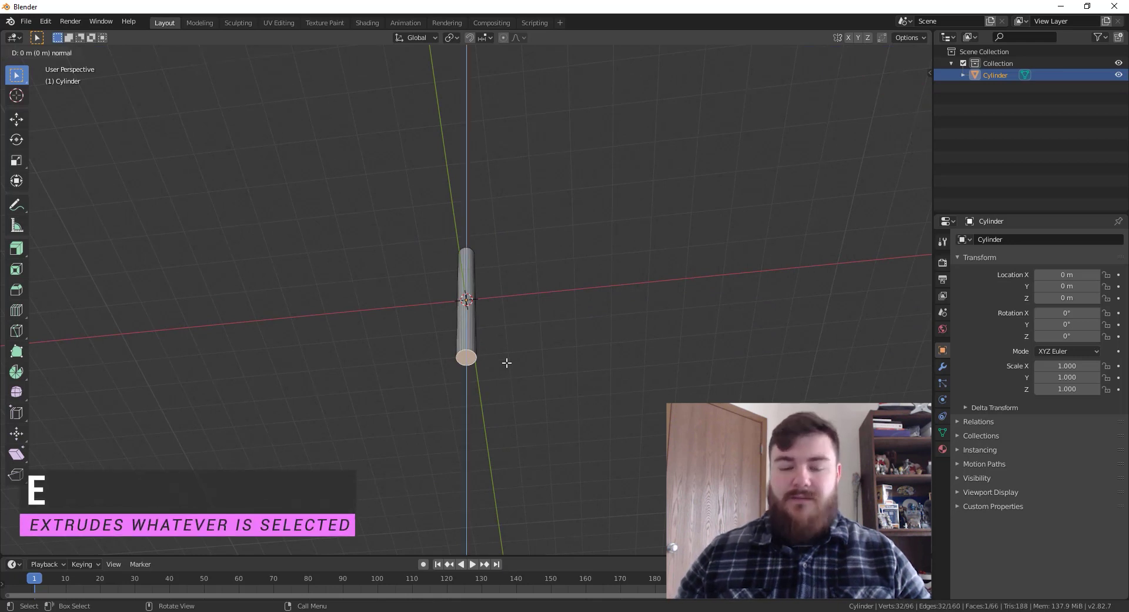
pyautogui.write('3')
pyautogui.press('Return')
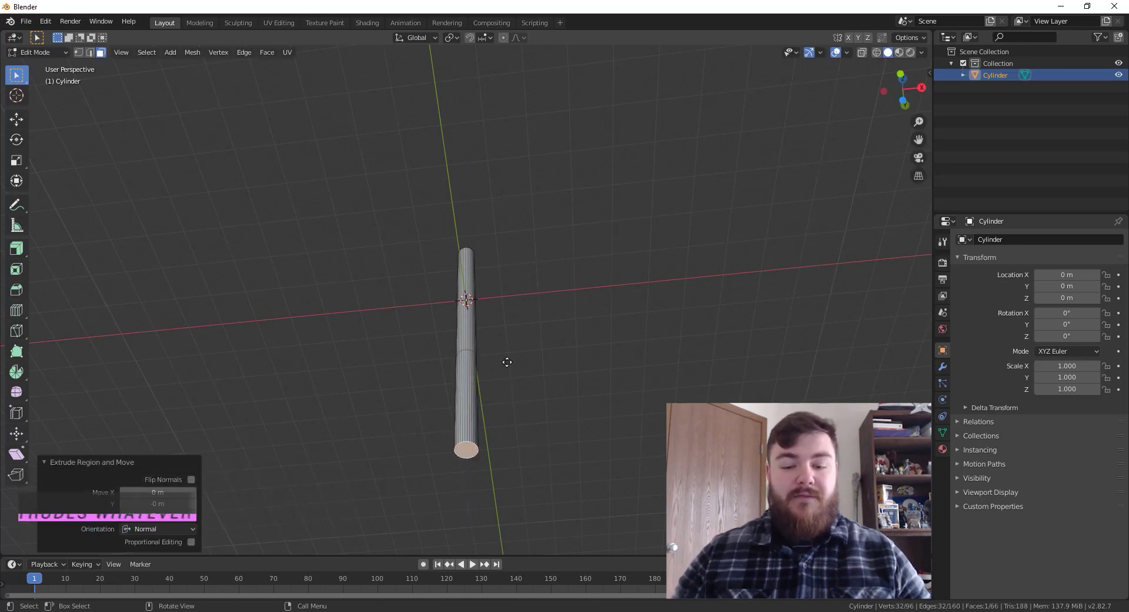
# Extrude the top face 2.5 m upward and return to front view
pyautogui.moveTo(504, 361); pyautogui.dragTo(564, 333, button='middle')
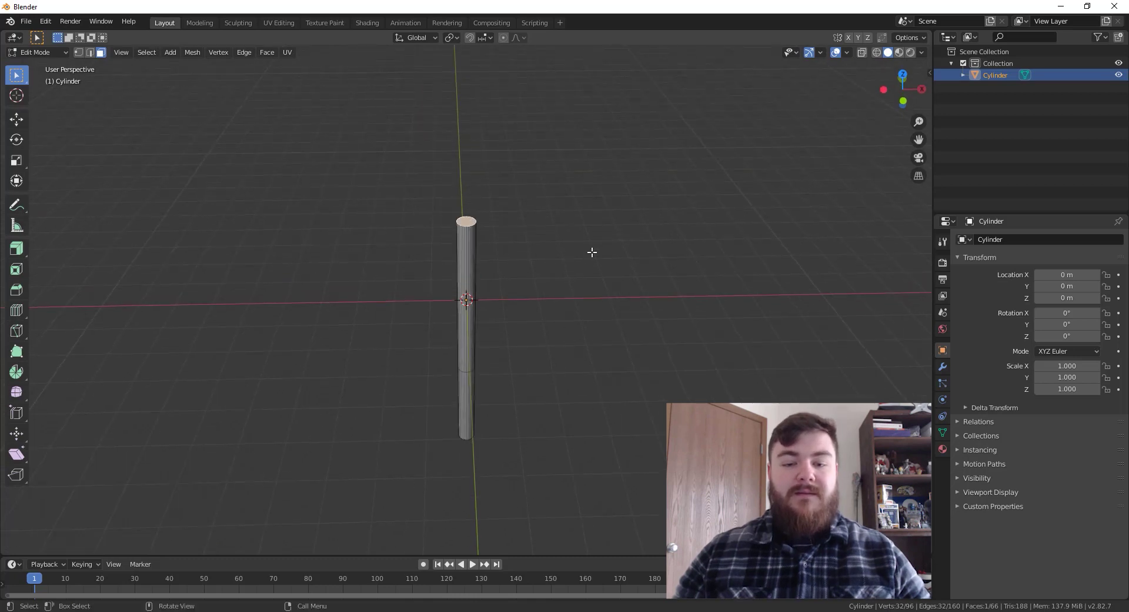
pyautogui.write('e2.5')
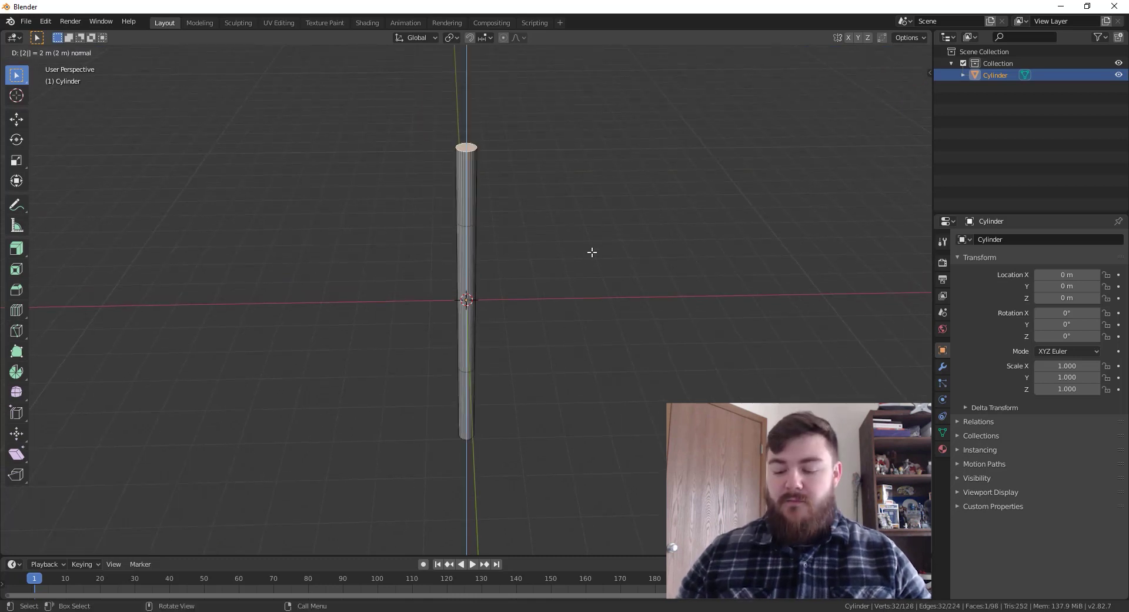
pyautogui.press('Return')
pyautogui.press('KP_1')
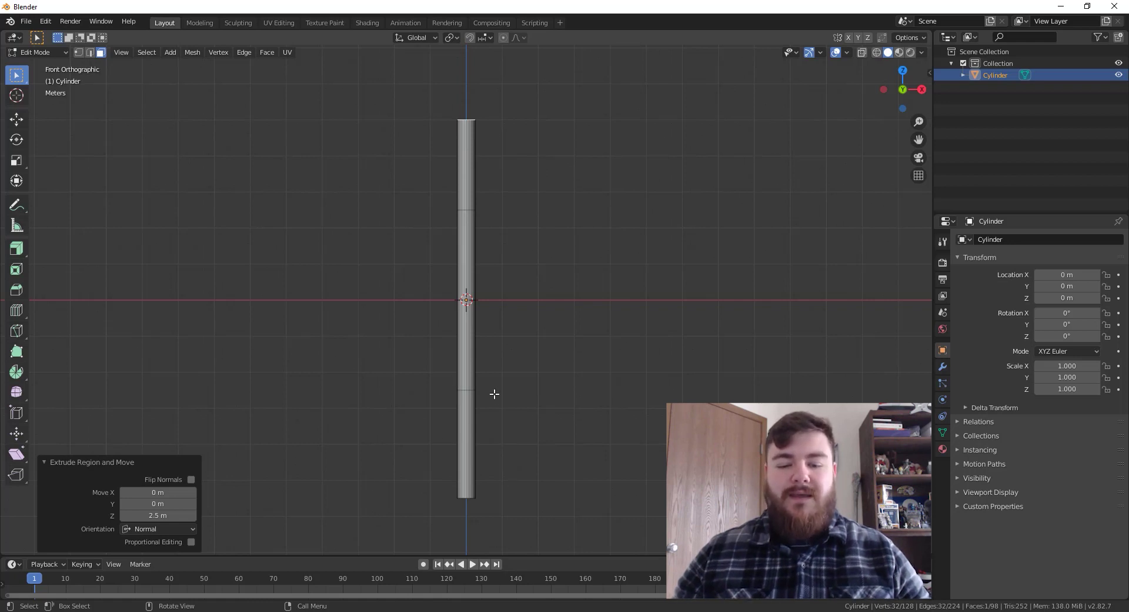
# Draw a note line across the shaft, then erase it
pyautogui.scroll(5, 464, 410)
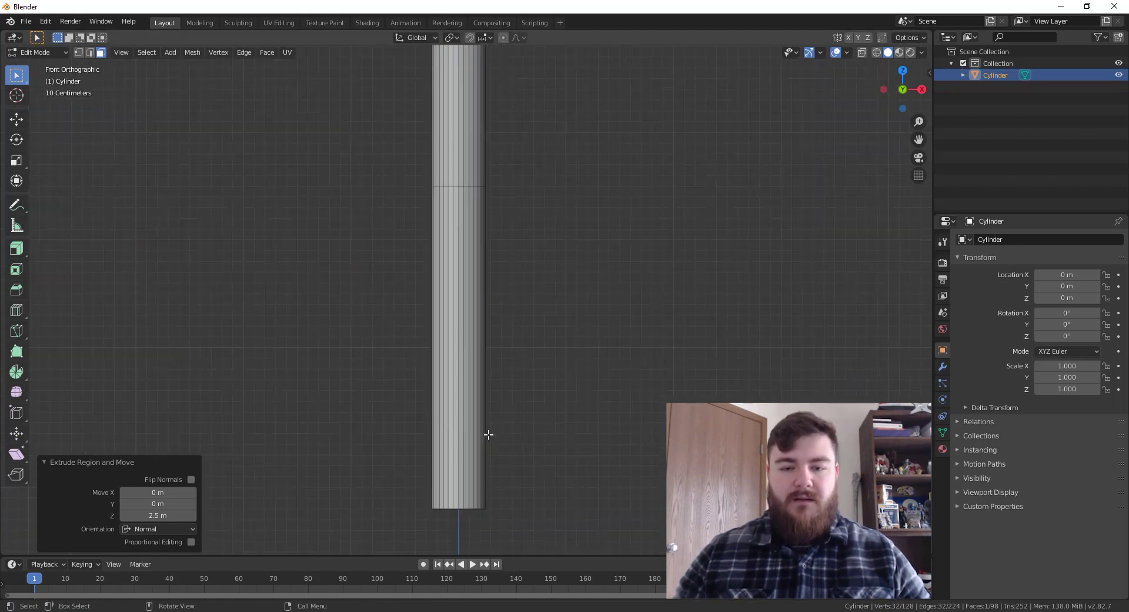
pyautogui.moveTo(405, 177); pyautogui.dragTo(516, 190)
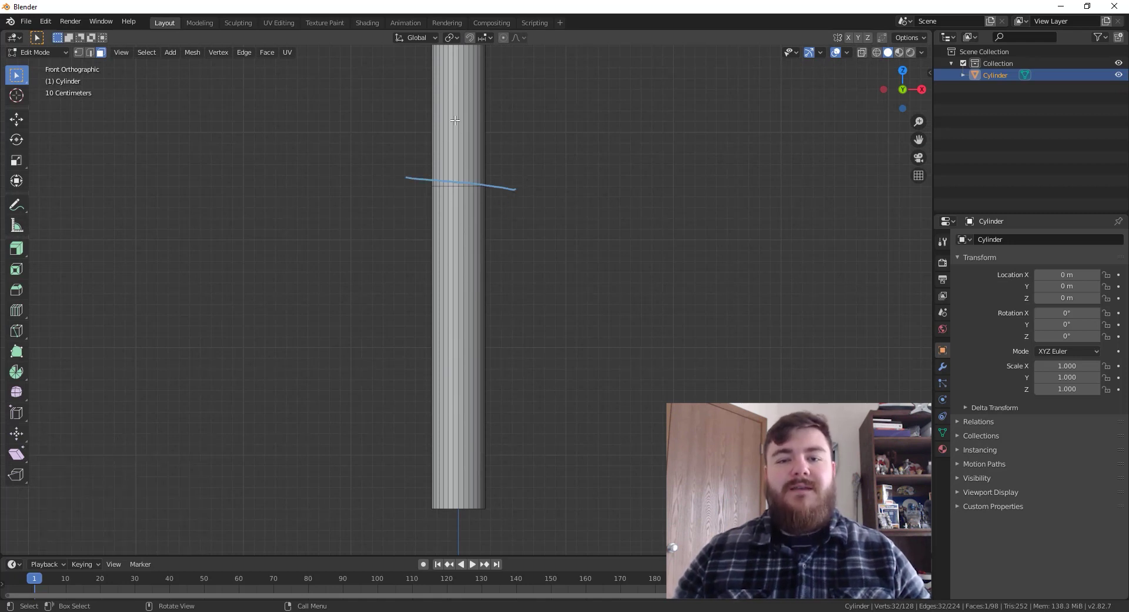
pyautogui.moveTo(528, 192)
pyautogui.mouseDown(button='right')
pyautogui.moveTo(413, 179)
pyautogui.moveTo(470, 167)
pyautogui.mouseUp(button='right')
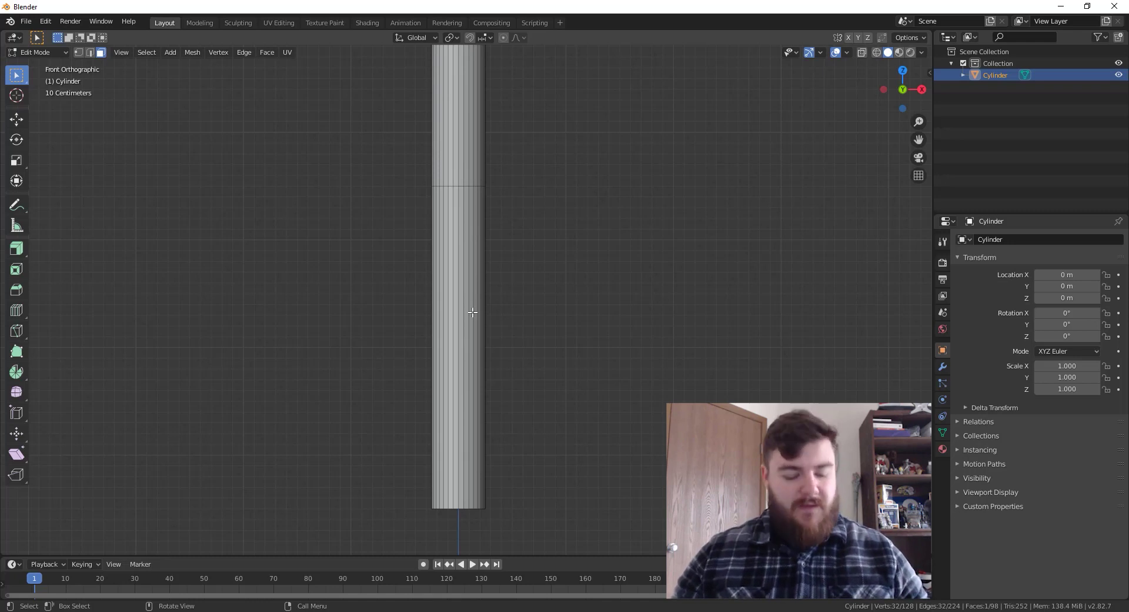
# Extrude the lower shaft face loop along normals into a grip sleeve with -0.1 m offset
pyautogui.keyDown('alt'); pyautogui.click(449, 195); pyautogui.keyUp('alt')
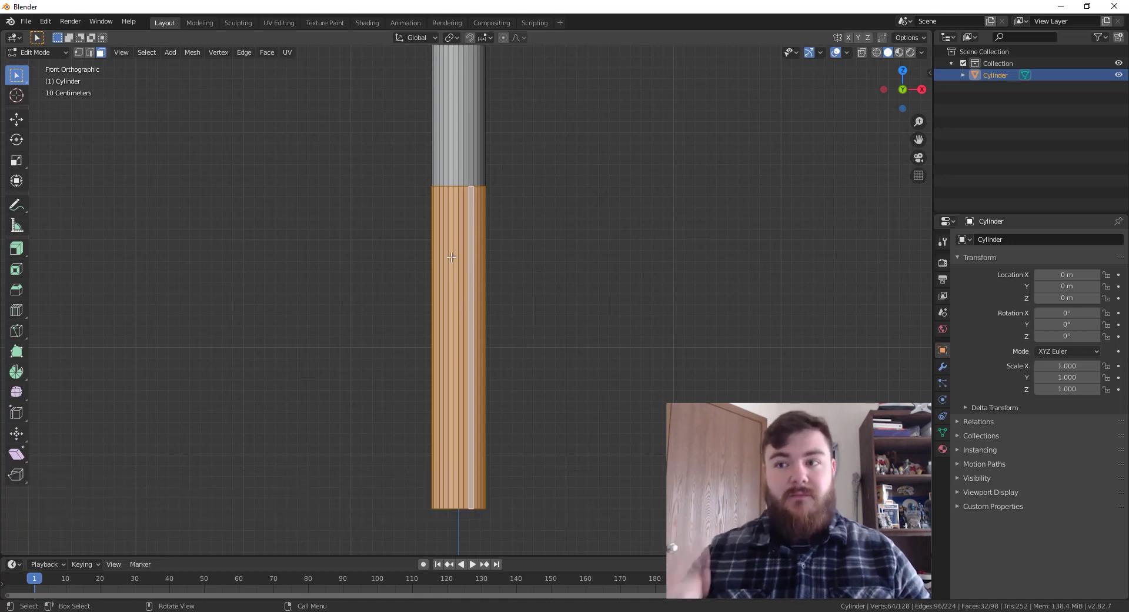
pyautogui.click(17, 252)
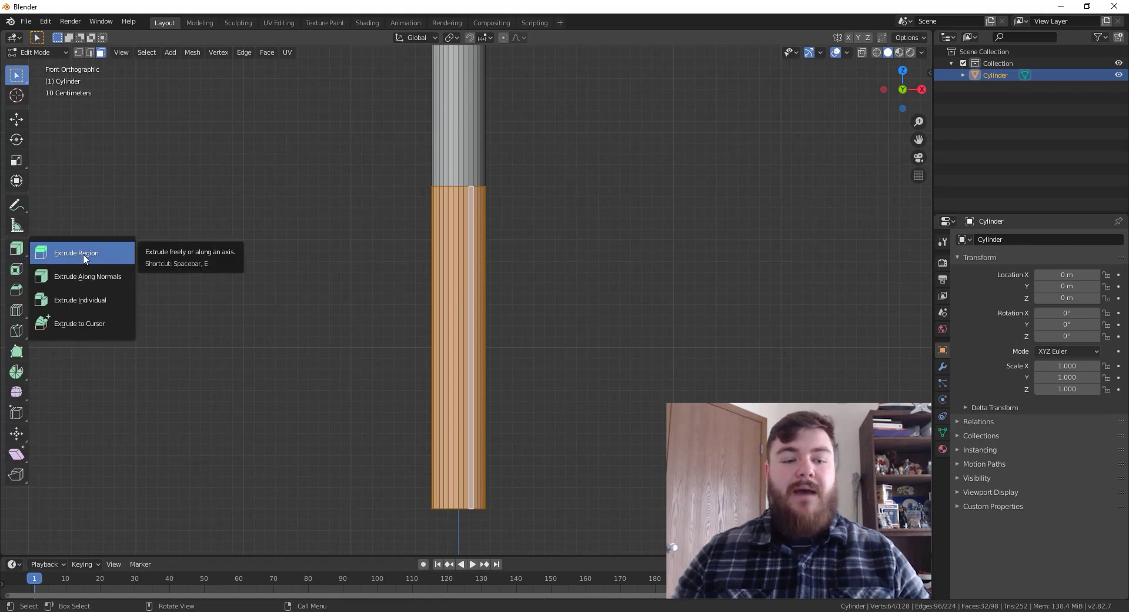
pyautogui.click(101, 279)
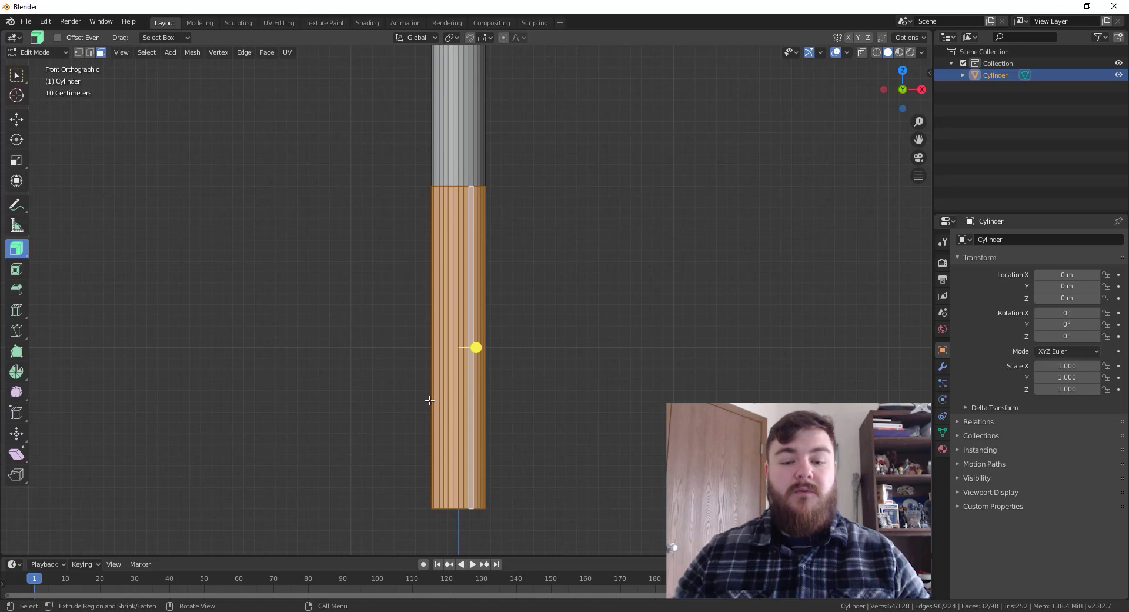
pyautogui.moveTo(476, 348); pyautogui.dragTo(474, 346)
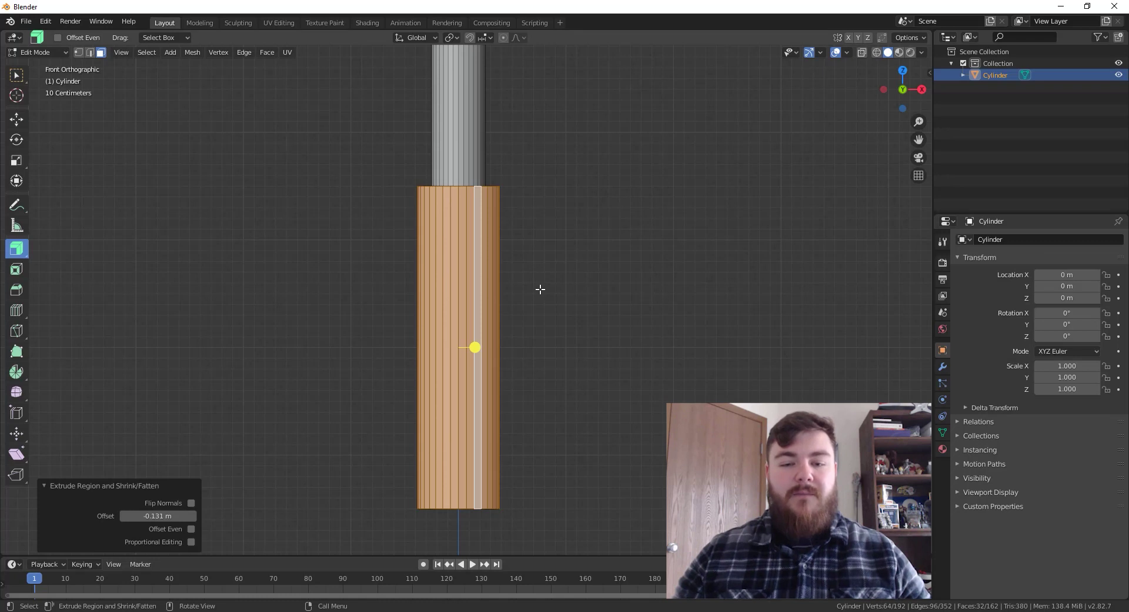
pyautogui.click(166, 516)
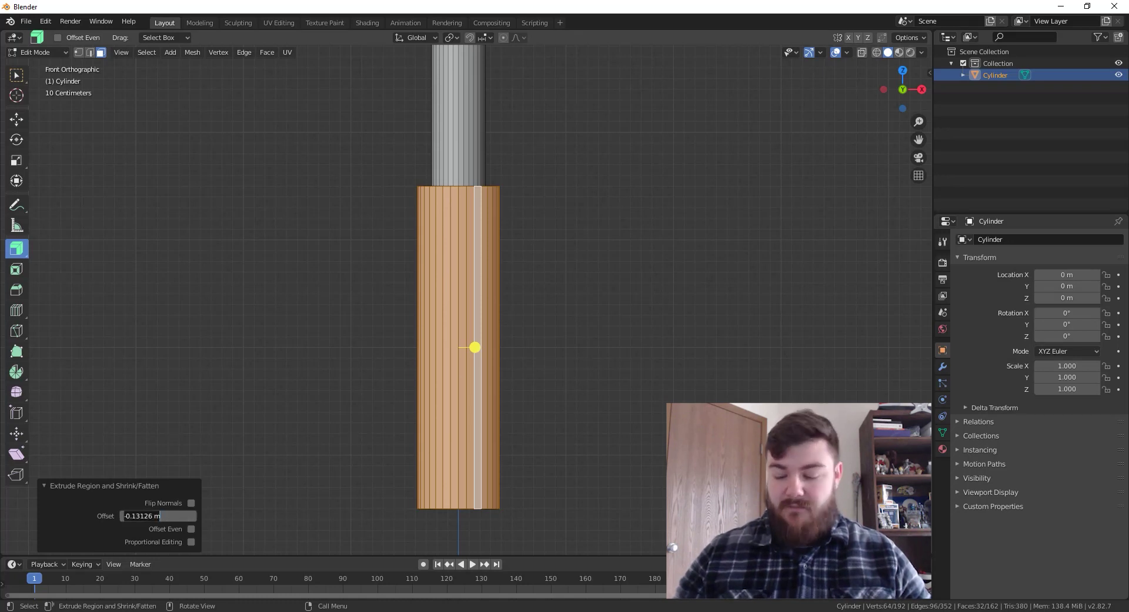
pyautogui.press('BackSpace')
pyautogui.write('-0.1')
pyautogui.press('Return')
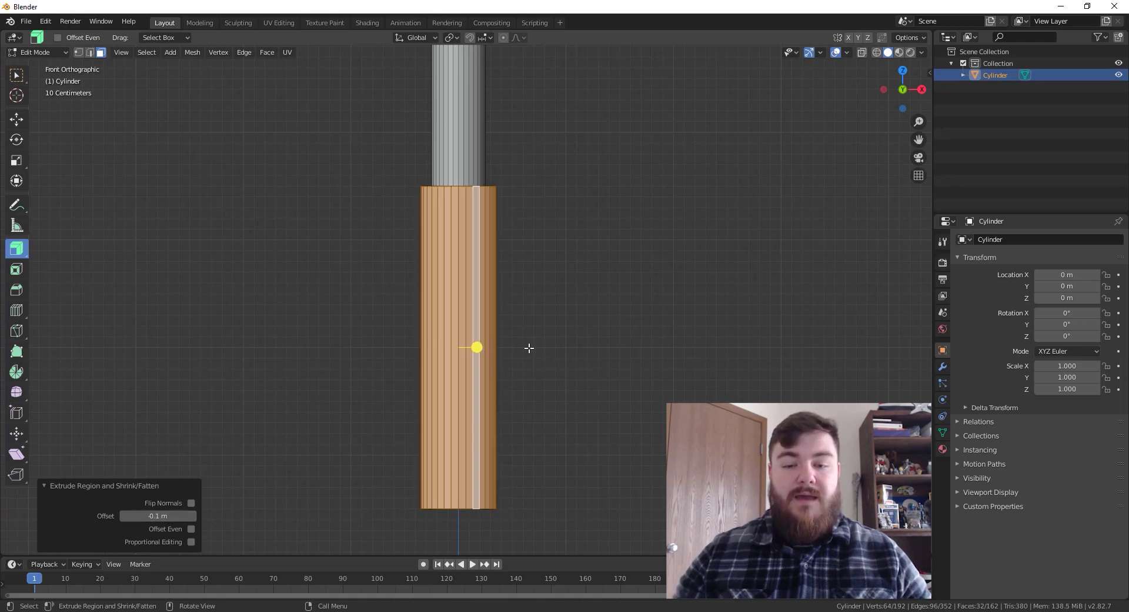
pyautogui.moveTo(529, 347); pyautogui.dragTo(530, 402, button='middle')
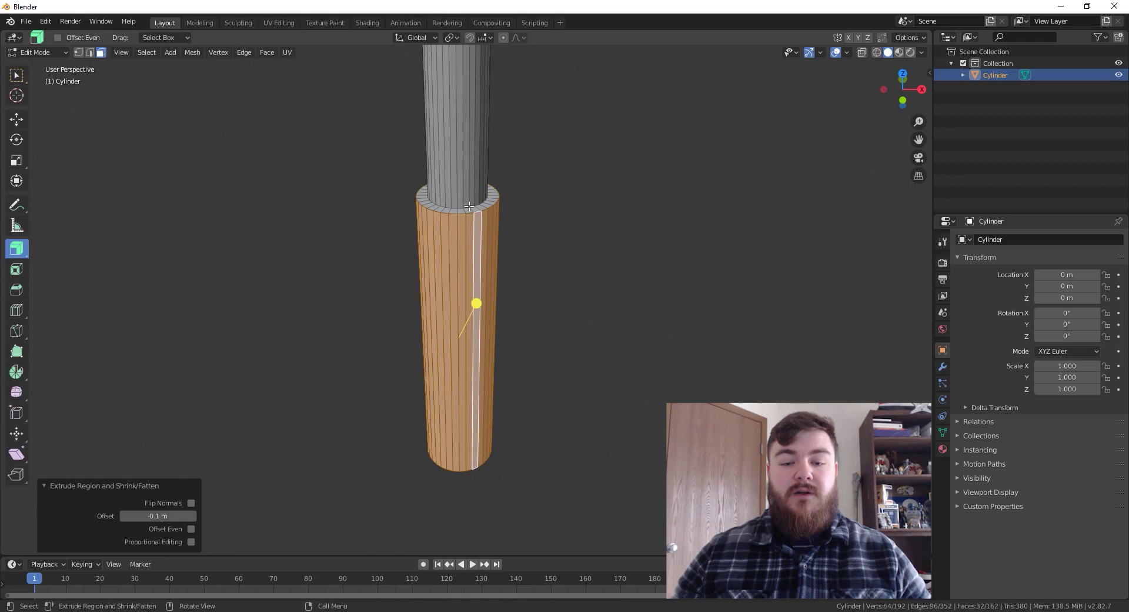
# Move the shaft-grip step edge loop up along Z, about 0.09 m, into a taper
pyautogui.press('2')
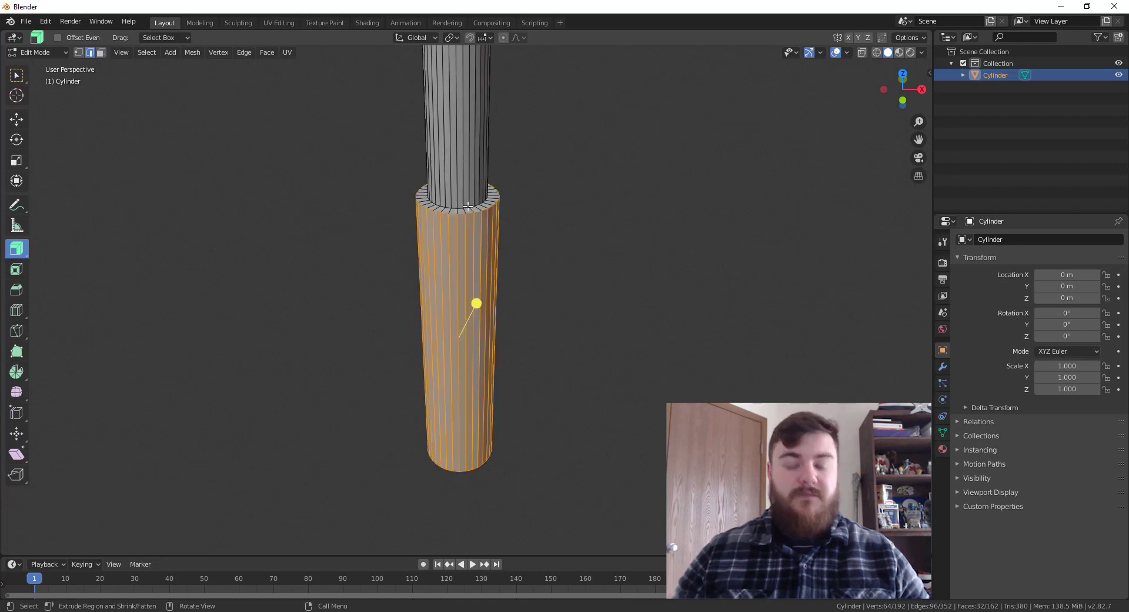
pyautogui.scroll(2, 467, 206)
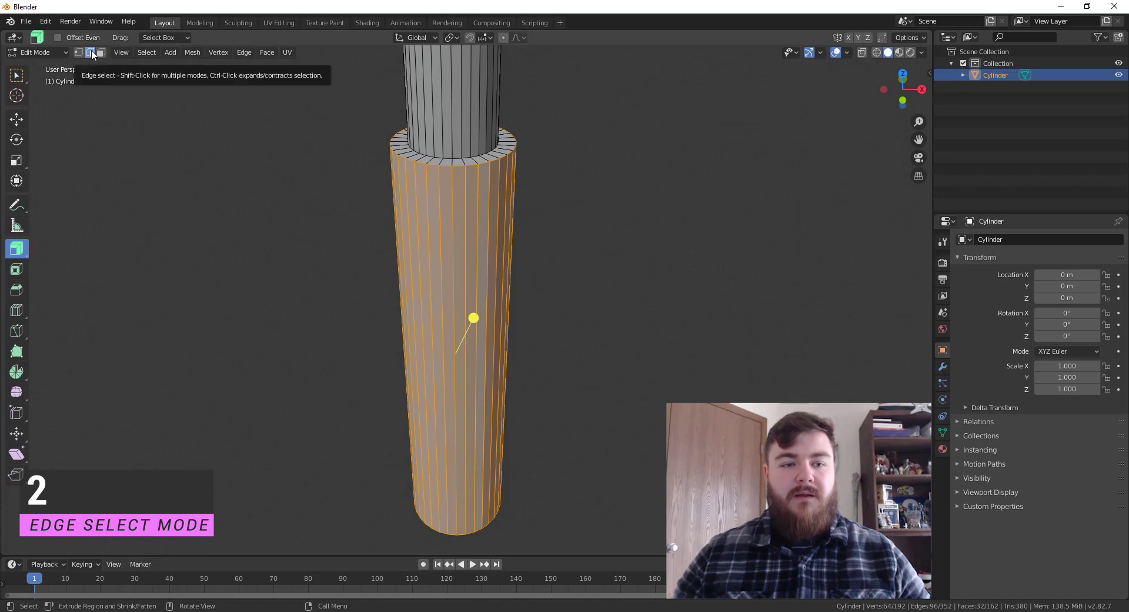
pyautogui.keyDown('alt'); pyautogui.click(458, 159); pyautogui.keyUp('alt')
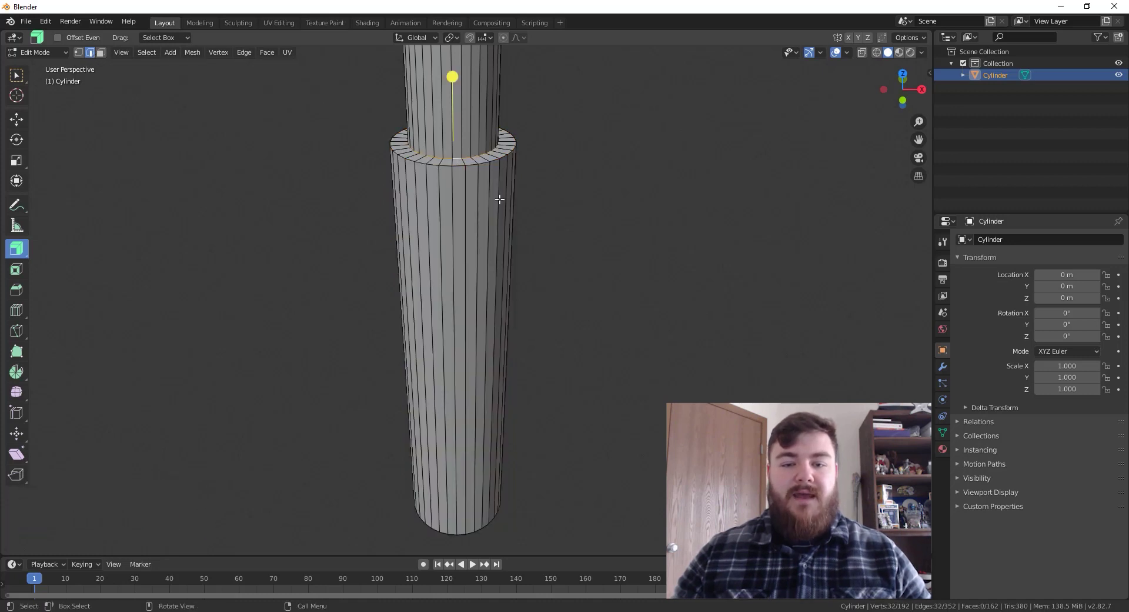
pyautogui.press('g')
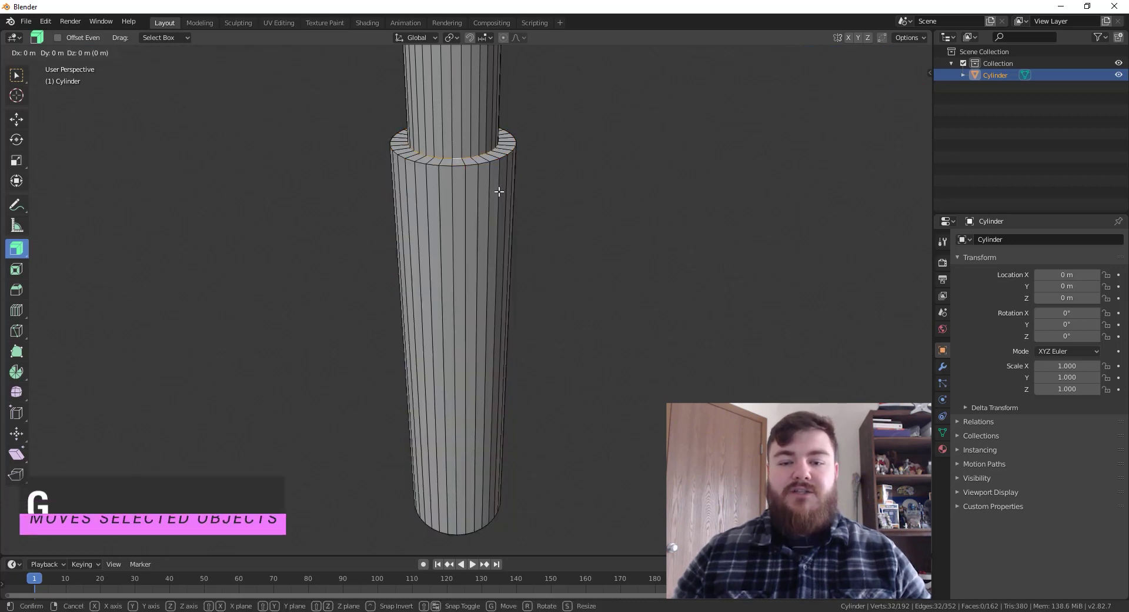
pyautogui.press('z')
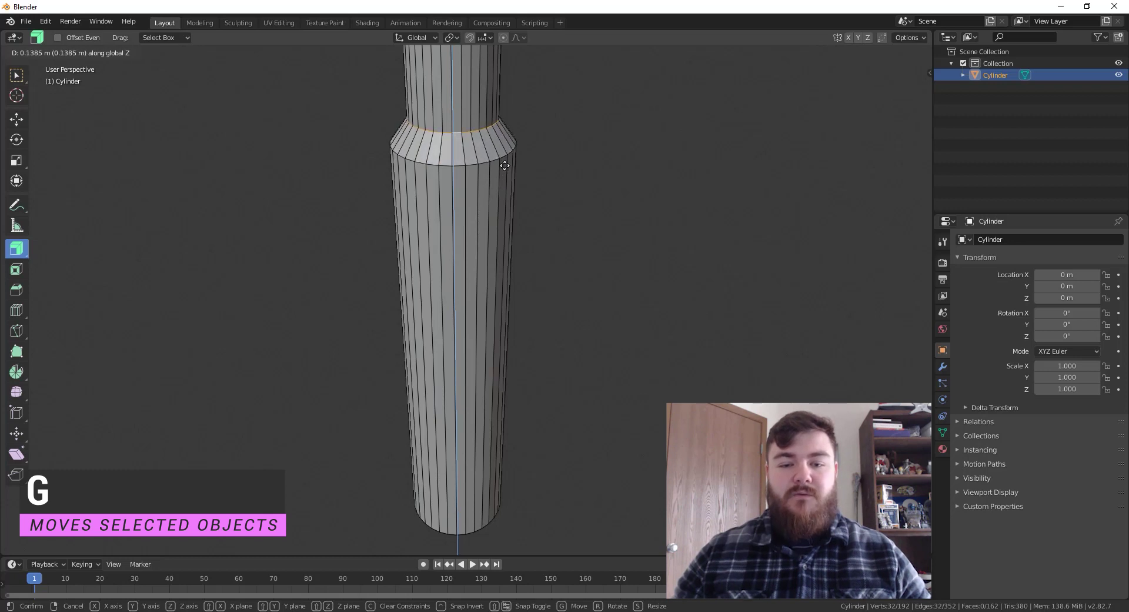
pyautogui.click(505, 168)
pyautogui.moveTo(552, 348); pyautogui.dragTo(539, 306, button='middle')
pyautogui.scroll(-4, 538, 305)
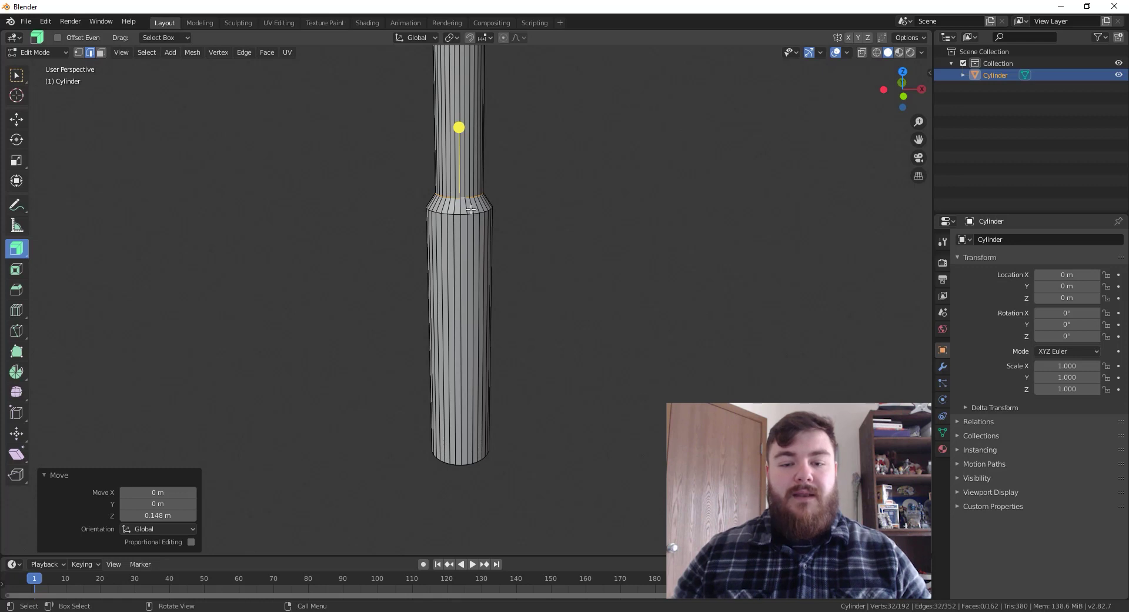
pyautogui.press('g')
pyautogui.press('z')
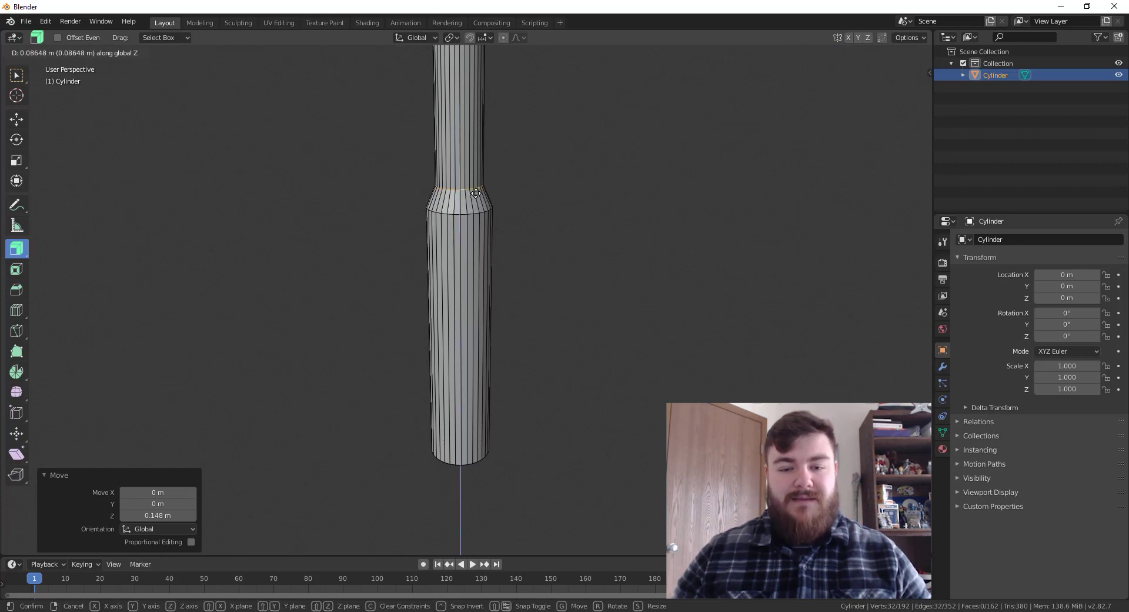
pyautogui.click(476, 192)
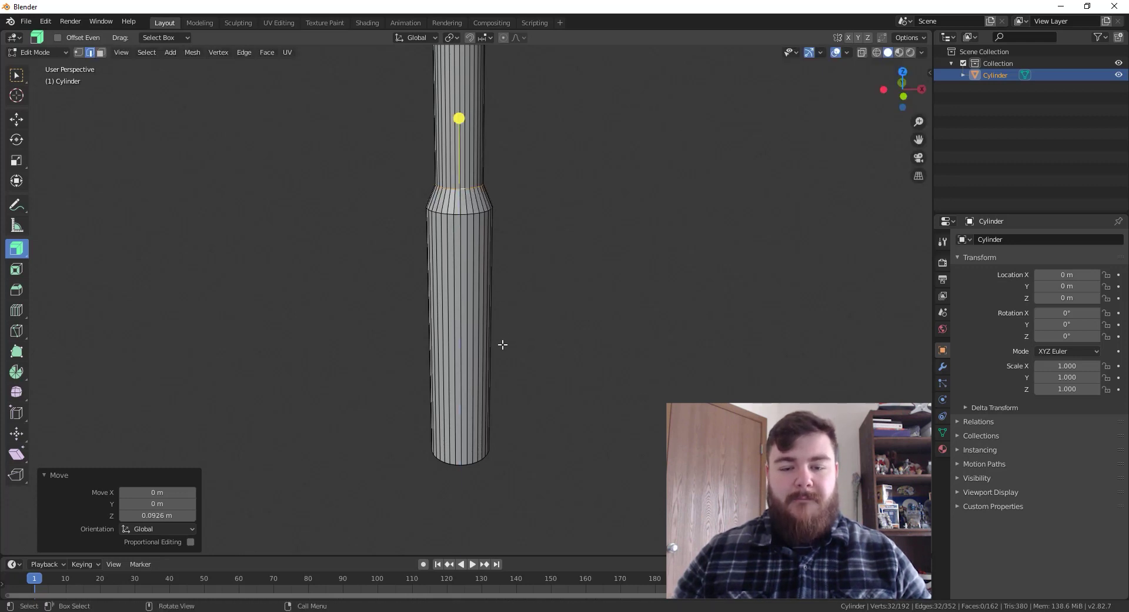
# Select the grip's bottom cap plus its surrounding ring and dissolve them into one face
pyautogui.moveTo(502, 344); pyautogui.dragTo(482, 387, button='middle')
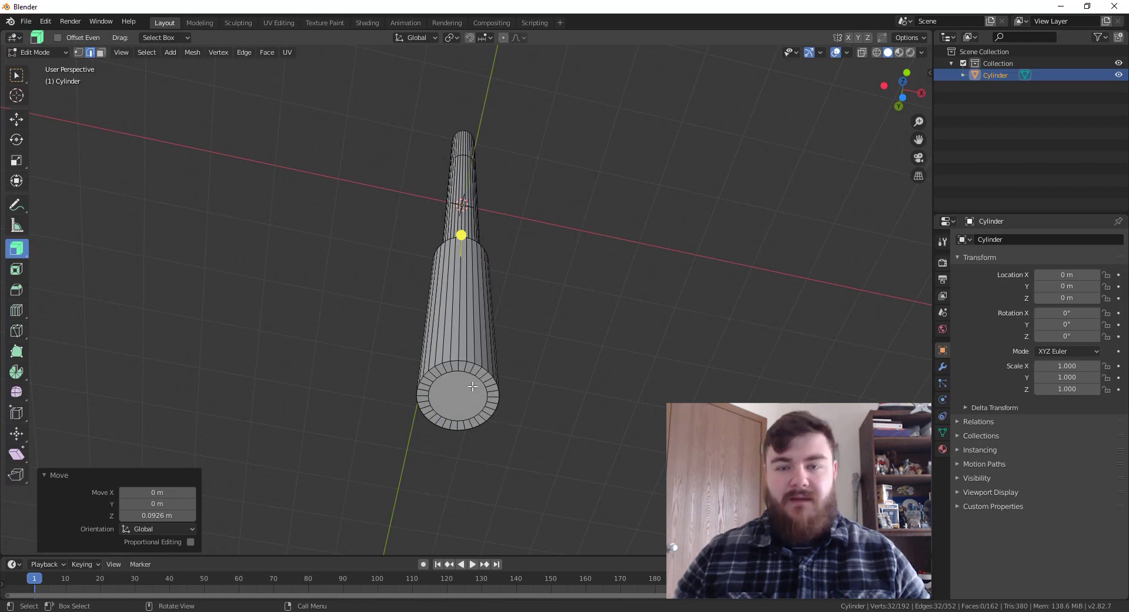
pyautogui.press('3')
pyautogui.click(457, 398)
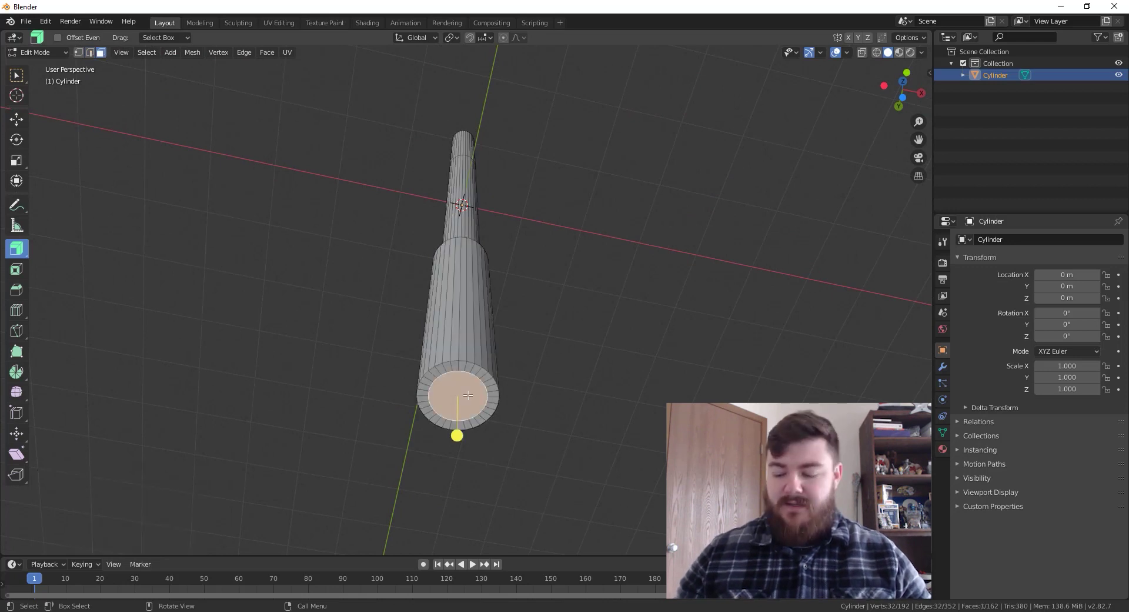
pyautogui.press('ctrl+KP_Add')
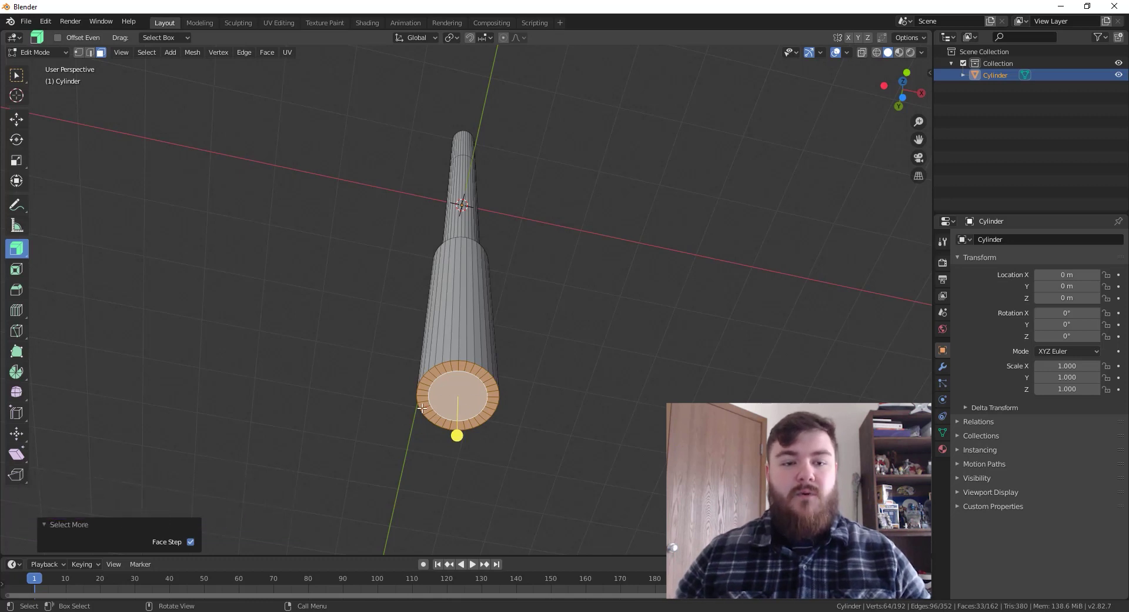
pyautogui.click(155, 54)
pyautogui.moveTo(177, 216)
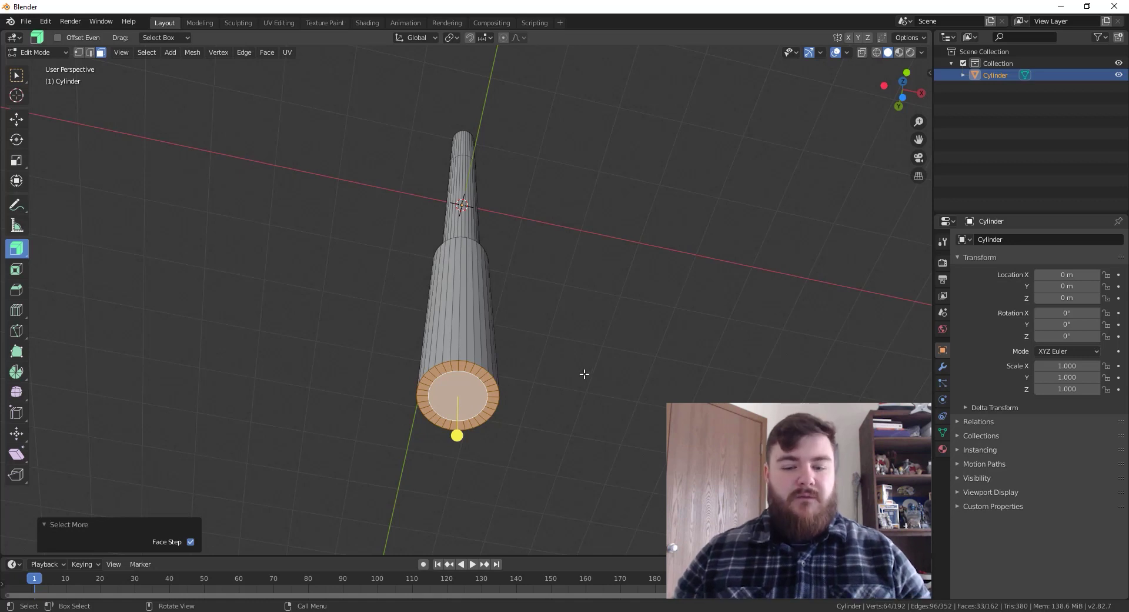
pyautogui.press('x')
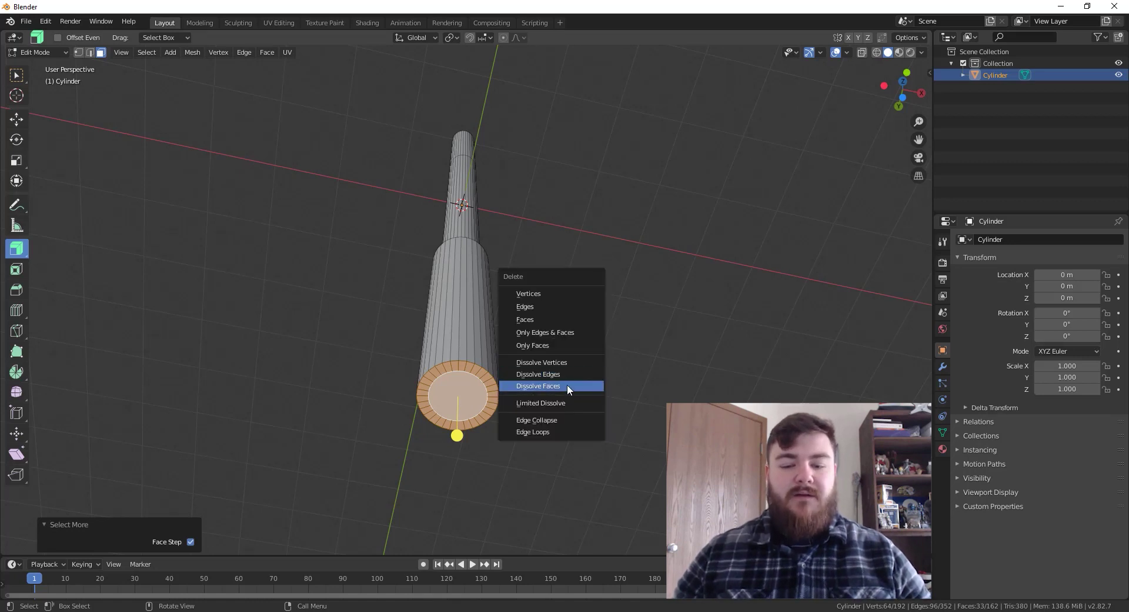
pyautogui.click(566, 385)
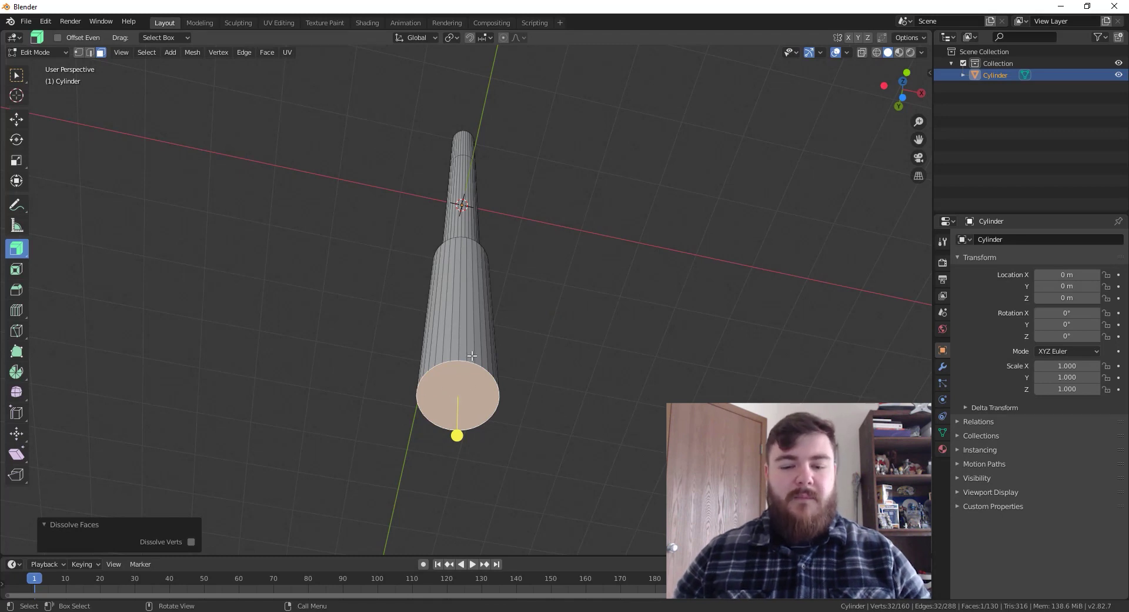
# Bevel the cap's rim edges with 0.123 m offset, 3 segments and 0.5 profile
pyautogui.press('2')
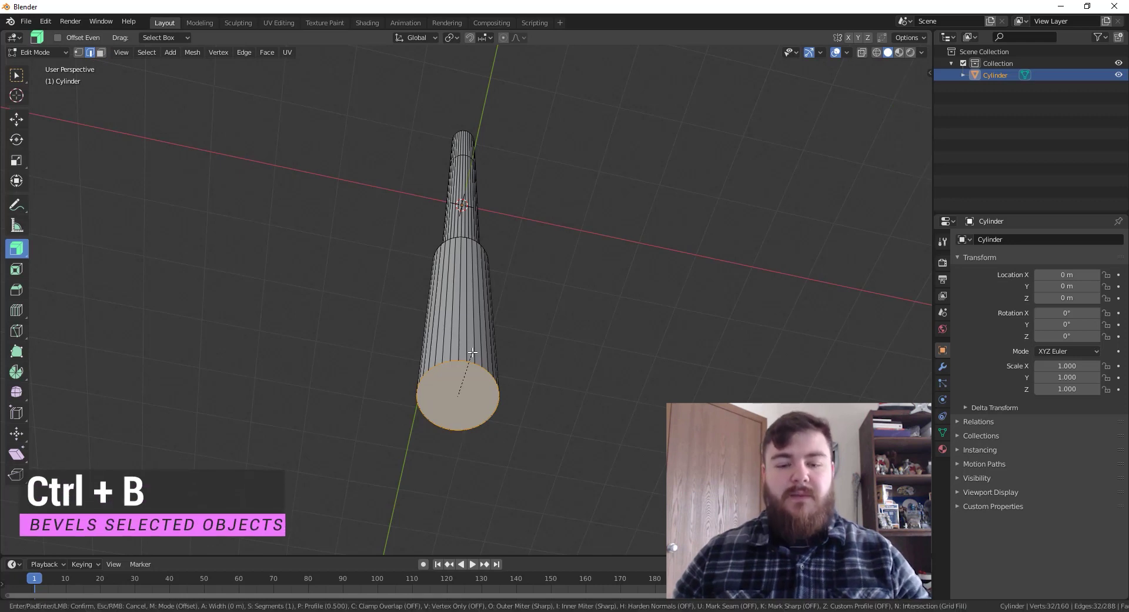
pyautogui.hotkey('ctrl', 'b')
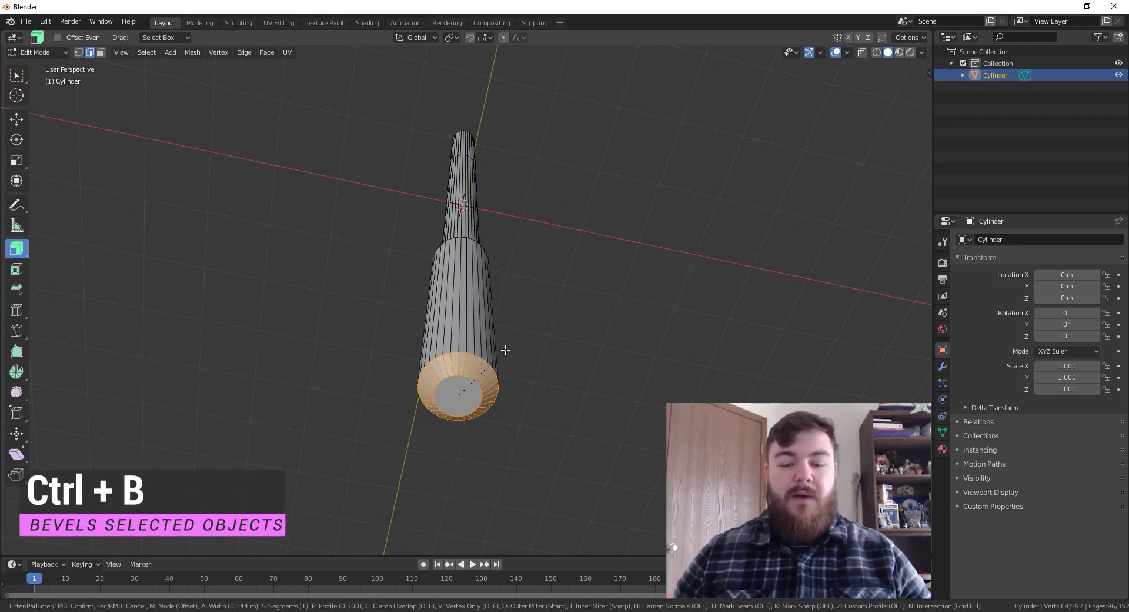
pyautogui.scroll(2, 506, 350)
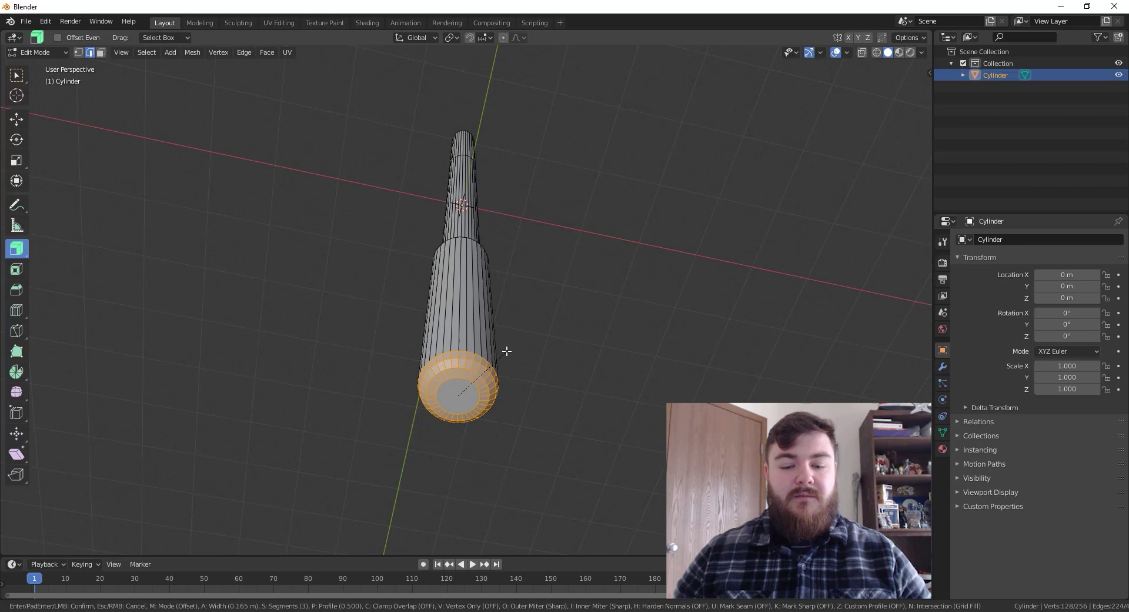
pyautogui.click(505, 351)
pyautogui.moveTo(549, 381); pyautogui.dragTo(509, 442, button='middle')
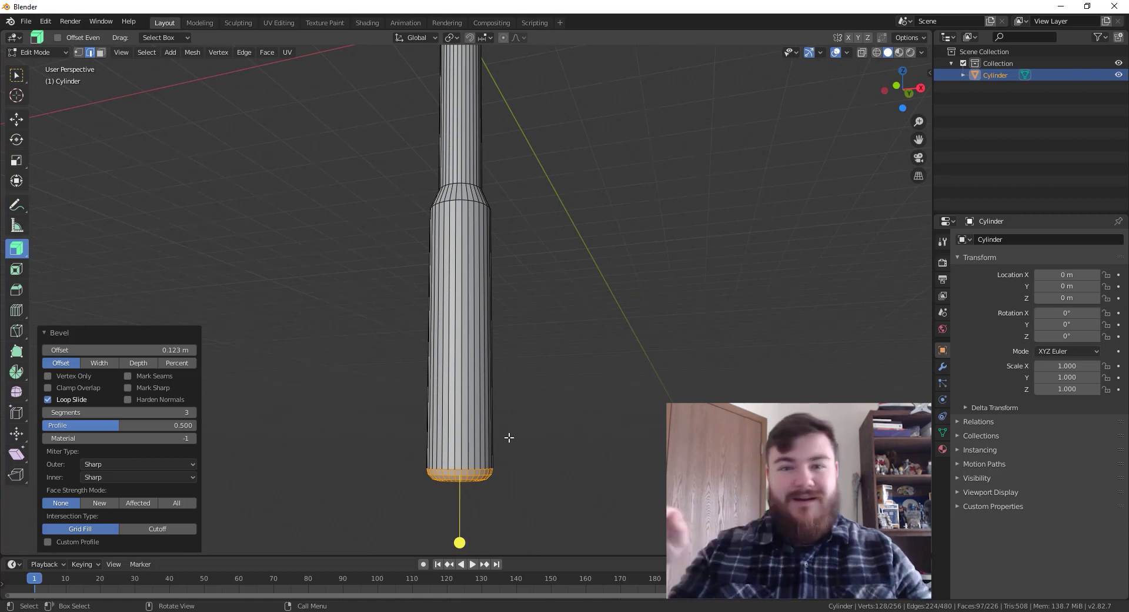
pyautogui.moveTo(514, 430); pyautogui.dragTo(542, 412, button='middle')
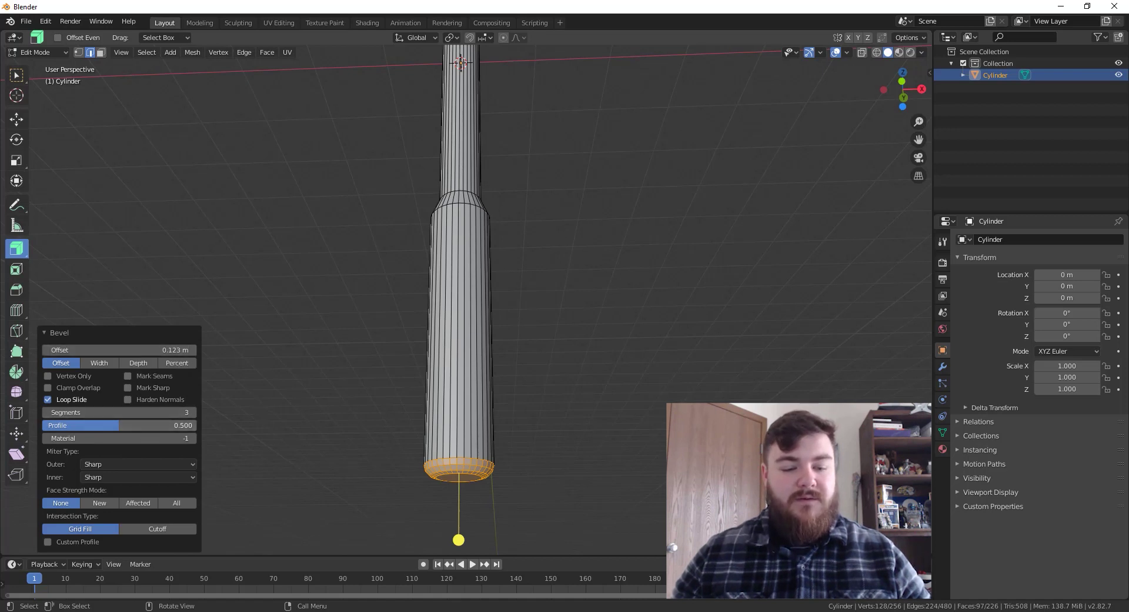
pyautogui.moveTo(146, 425); pyautogui.dragTo(67, 424)
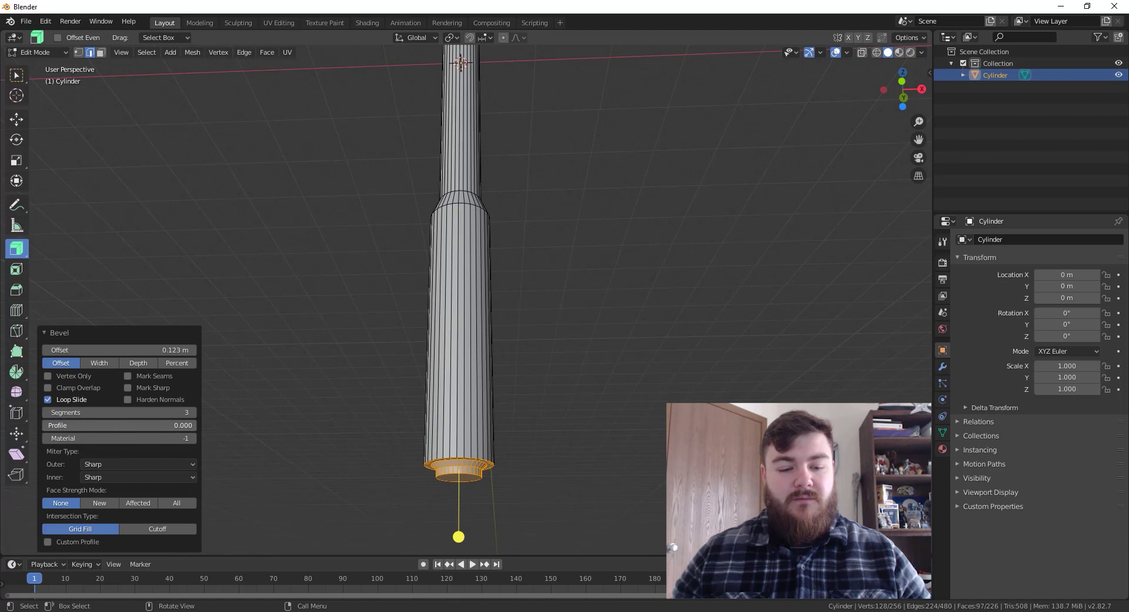
pyautogui.moveTo(450, 461); pyautogui.dragTo(433, 499, button='middle')
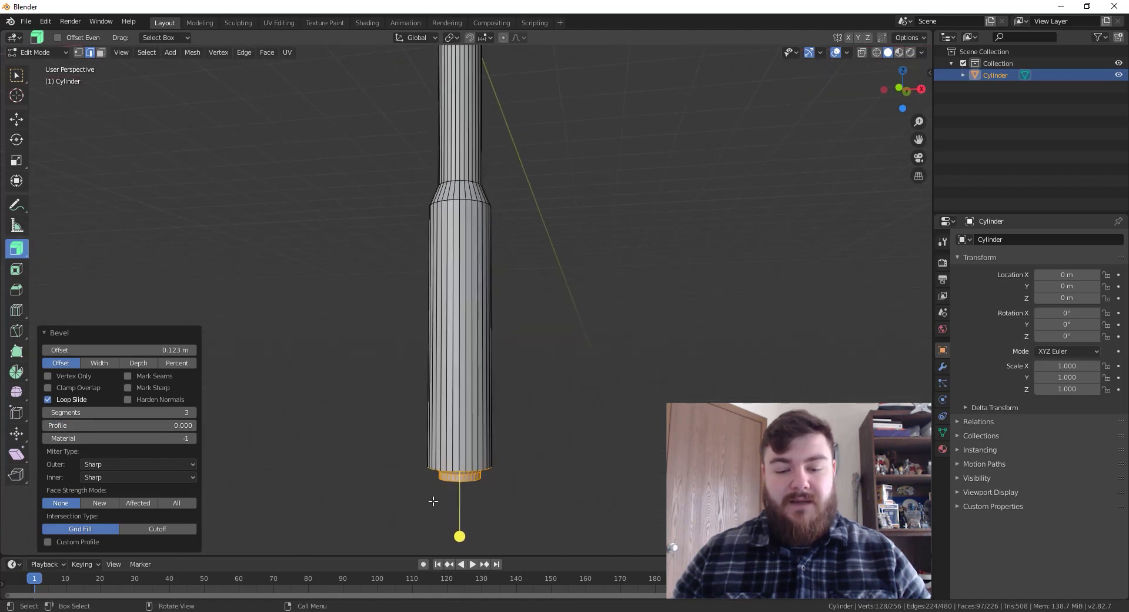
pyautogui.click(83, 424)
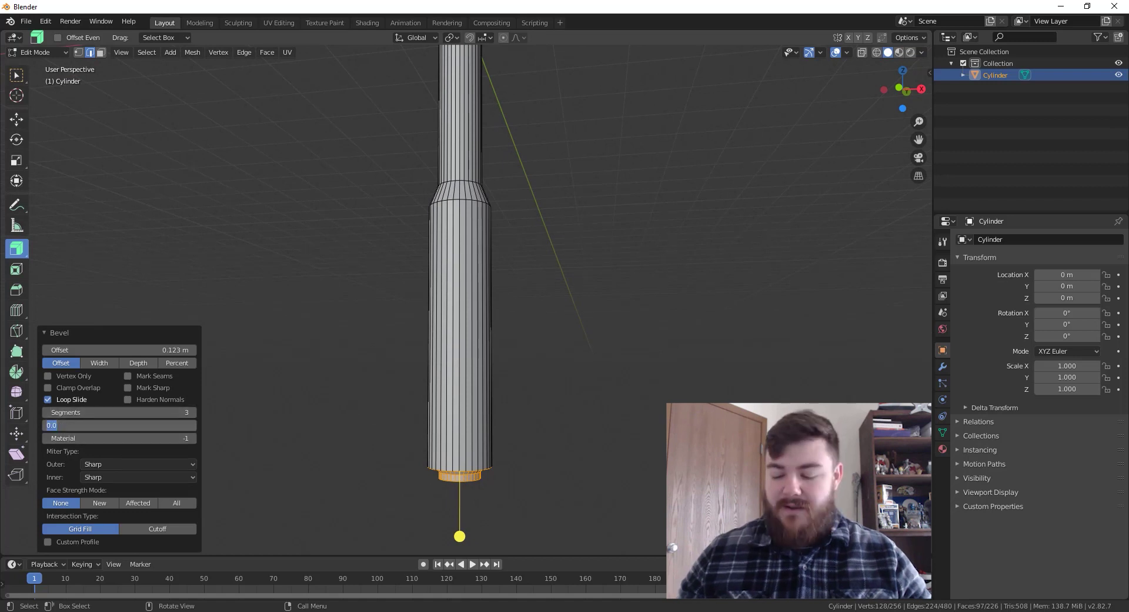
pyautogui.write('.5')
pyautogui.press('Return')
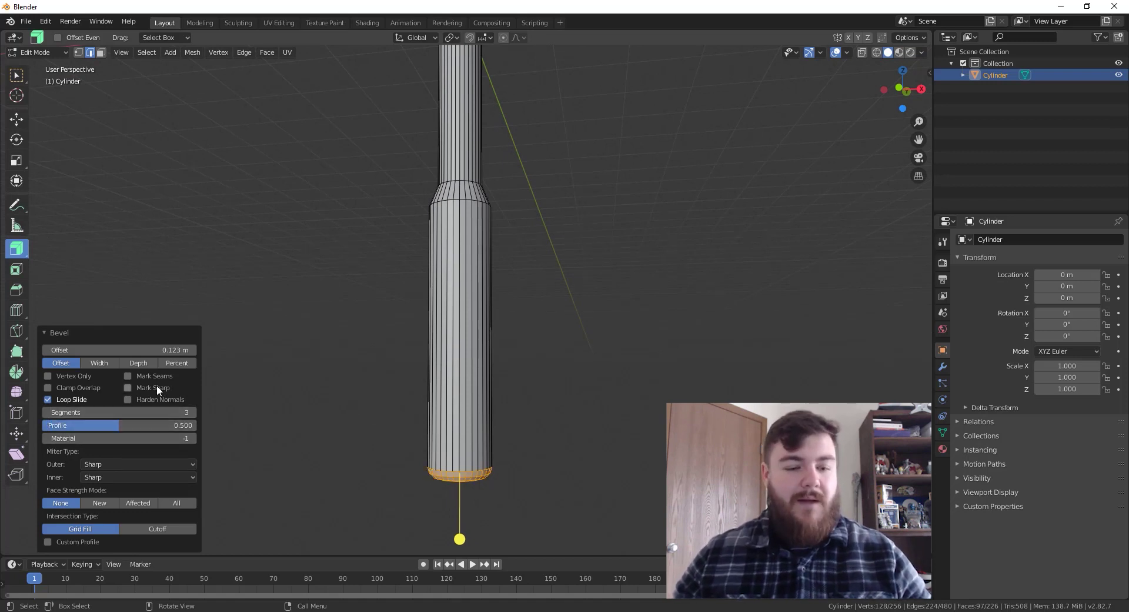
# Select the upper shaft face loop and extrude it outward along normals
pyautogui.moveTo(524, 362); pyautogui.dragTo(524, 315, button='middle')
pyautogui.press('3')
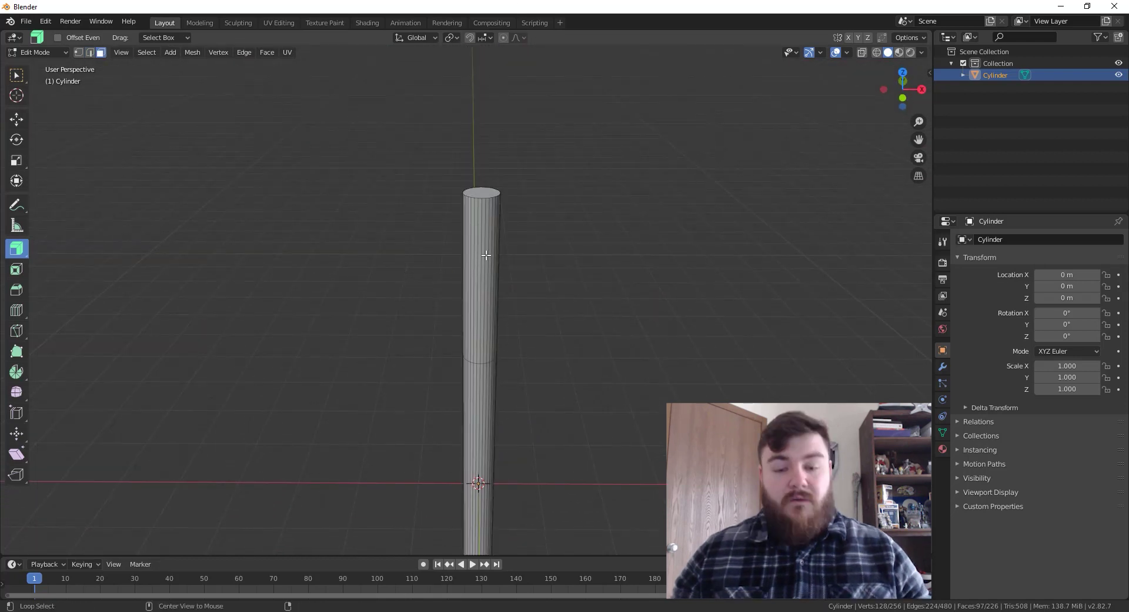
pyautogui.keyDown('alt'); pyautogui.click(486, 254); pyautogui.keyUp('alt')
pyautogui.scroll(1, 536, 372)
pyautogui.scroll(1, 541, 376)
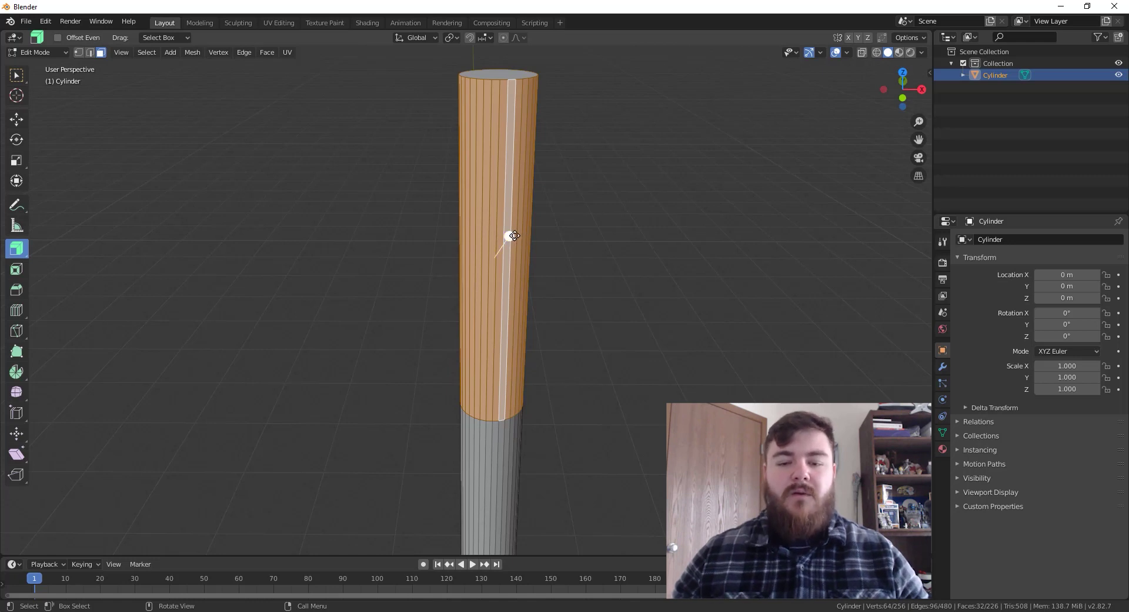
pyautogui.moveTo(515, 235); pyautogui.dragTo(574, 221)
pyautogui.press('KP_1')
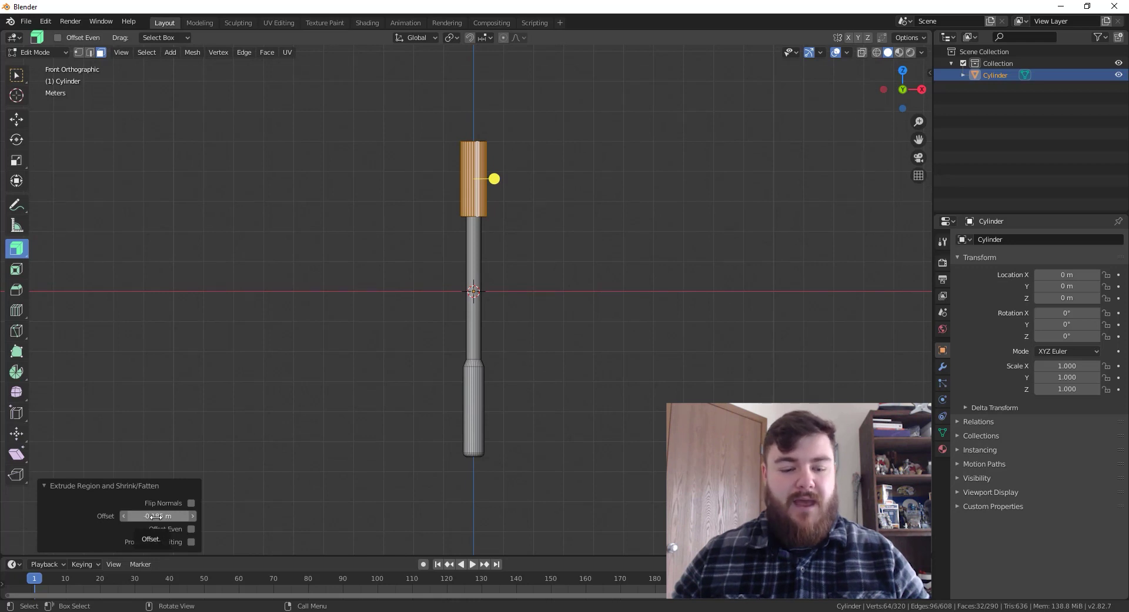
# Set the head extrusion offset to -0.3 m
pyautogui.moveTo(154, 516); pyautogui.dragTo(125, 516)
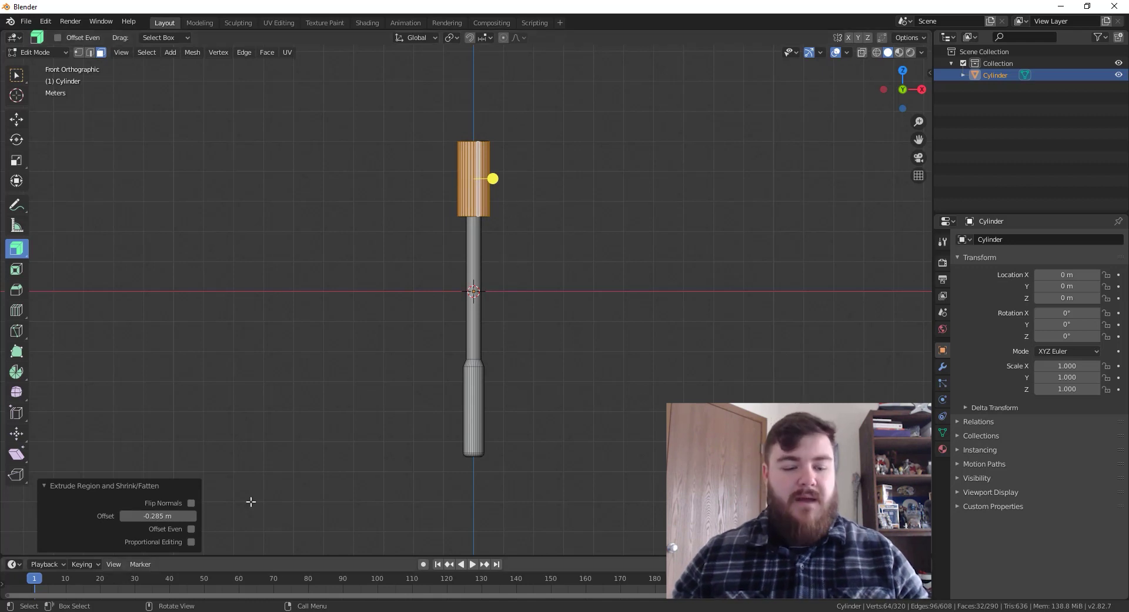
pyautogui.click(166, 516)
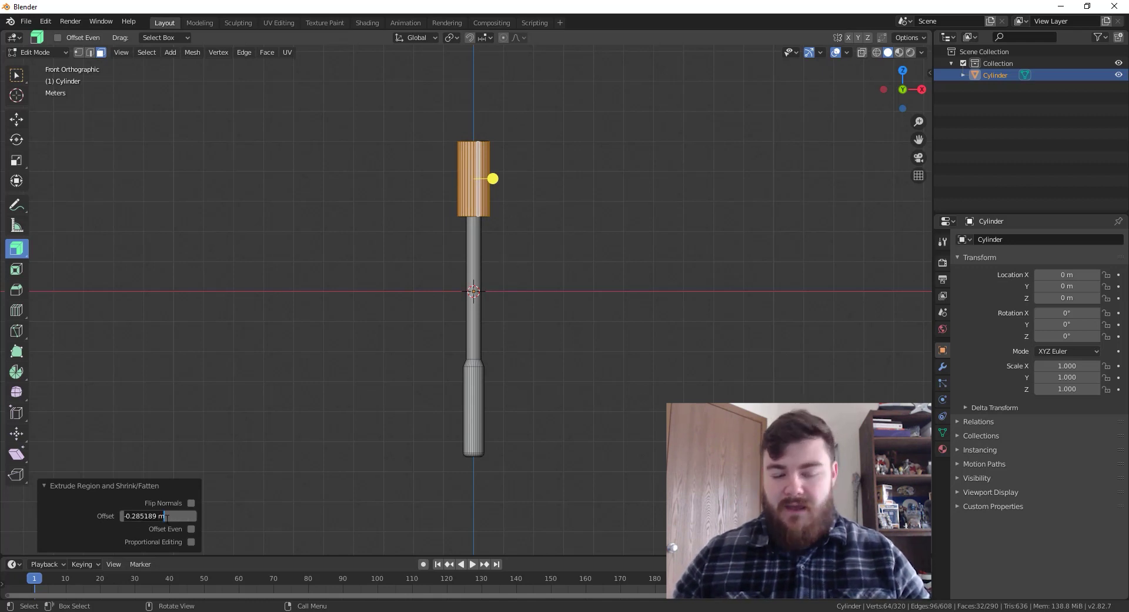
pyautogui.press('BackSpace')
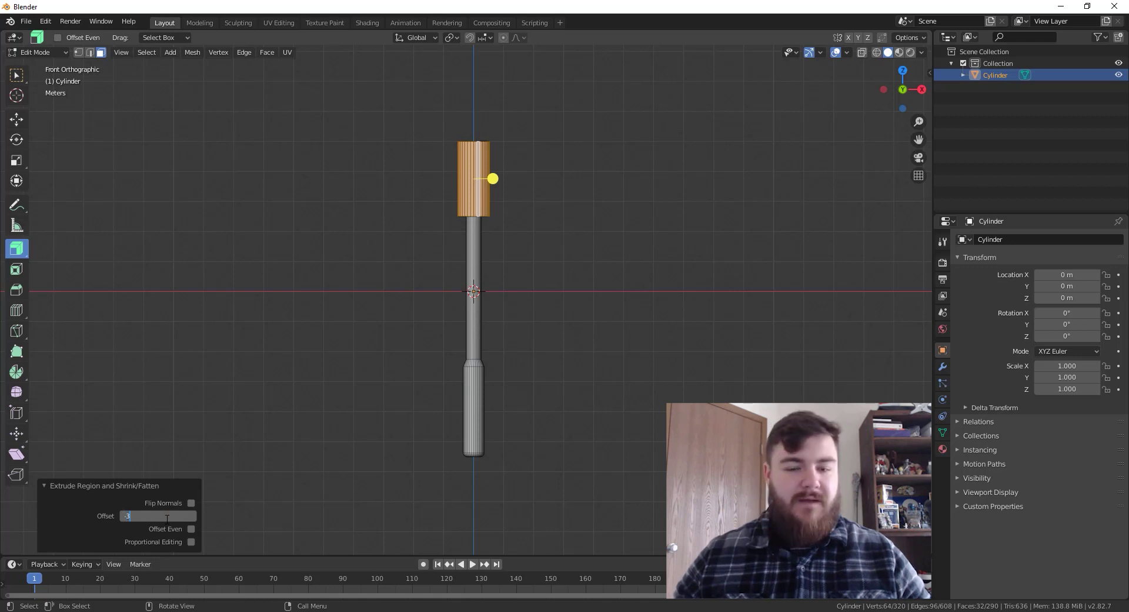
pyautogui.write('-3')
pyautogui.press('Return')
pyautogui.click(167, 519)
pyautogui.press('BackSpace')
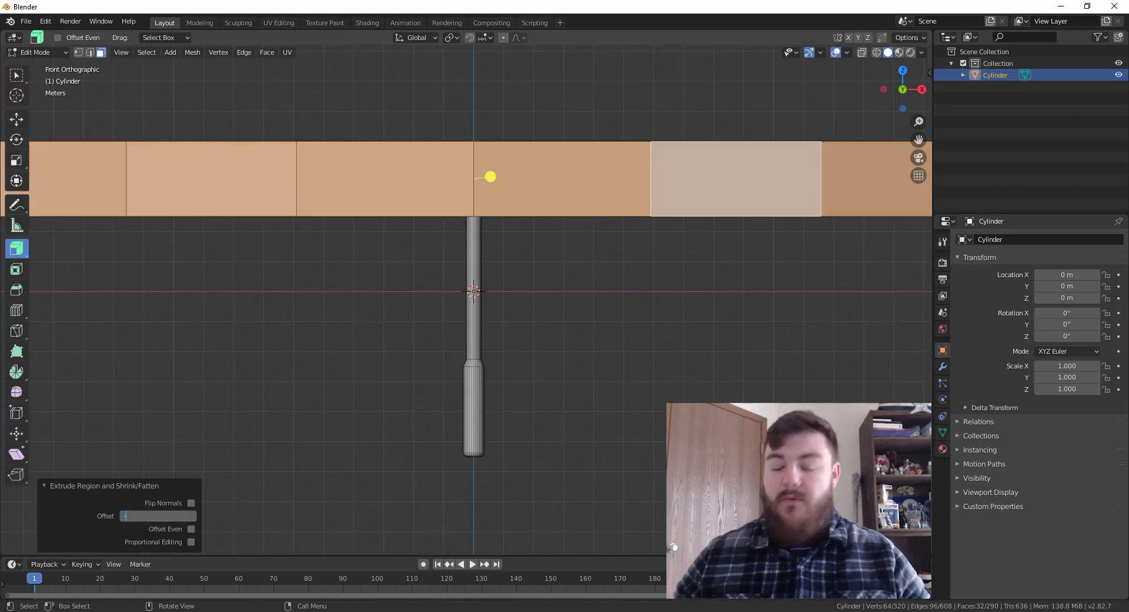
pyautogui.write('-0.3')
pyautogui.press('Return')
pyautogui.moveTo(559, 291); pyautogui.dragTo(448, 308, button='middle')
# Scale the head's top face by 1.299 and raise it 0.193 m along Z
pyautogui.scroll(4, 448, 307)
pyautogui.click(458, 244)
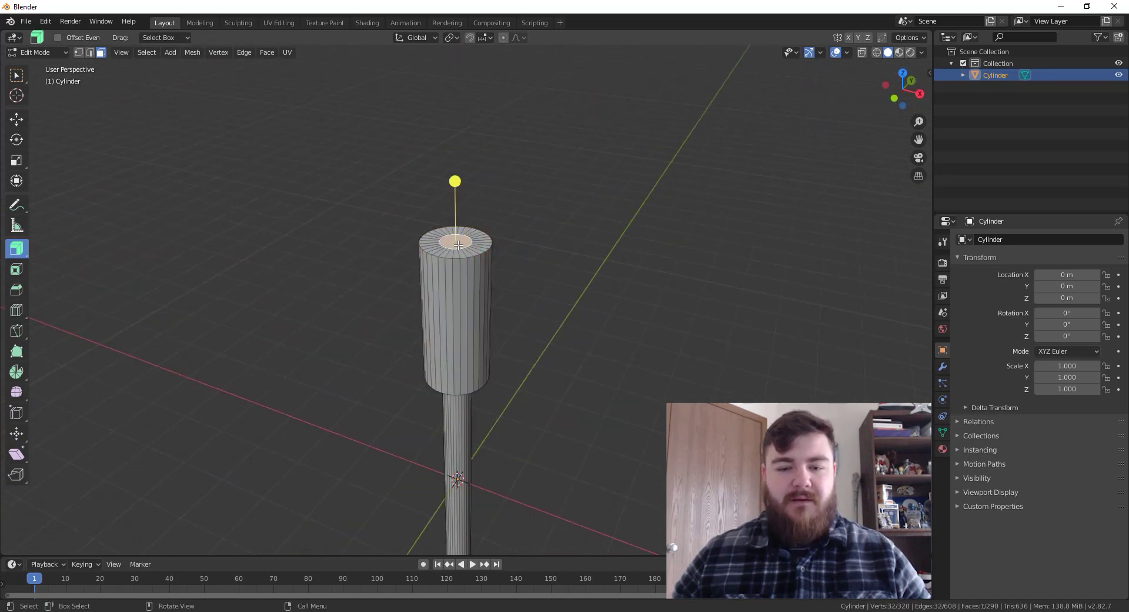
pyautogui.click(17, 75)
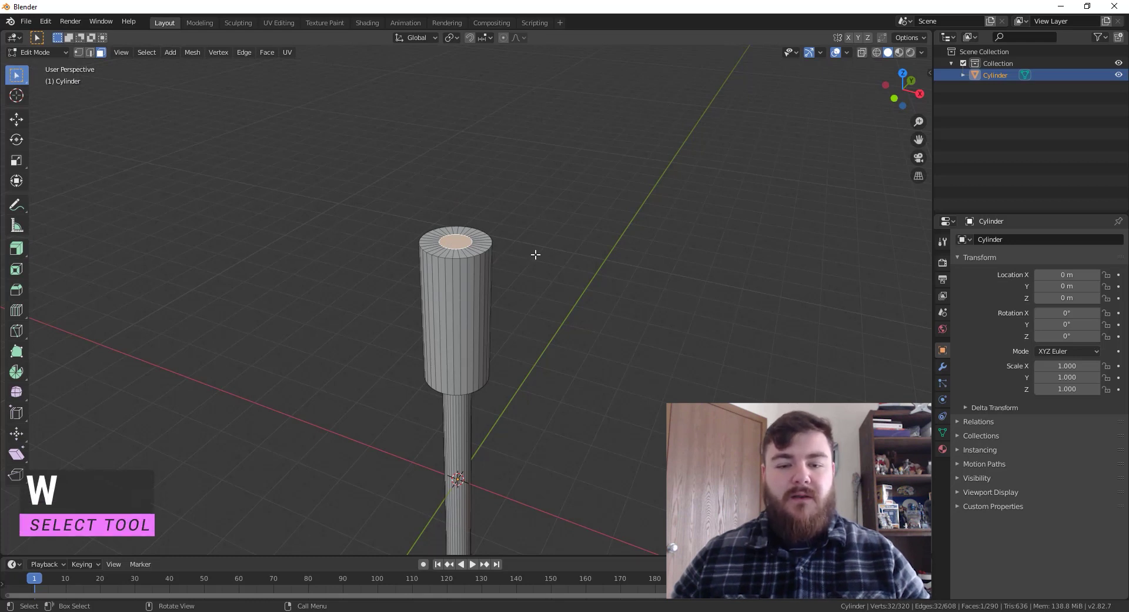
pyautogui.press('s')
pyautogui.click(558, 262)
pyautogui.press('g')
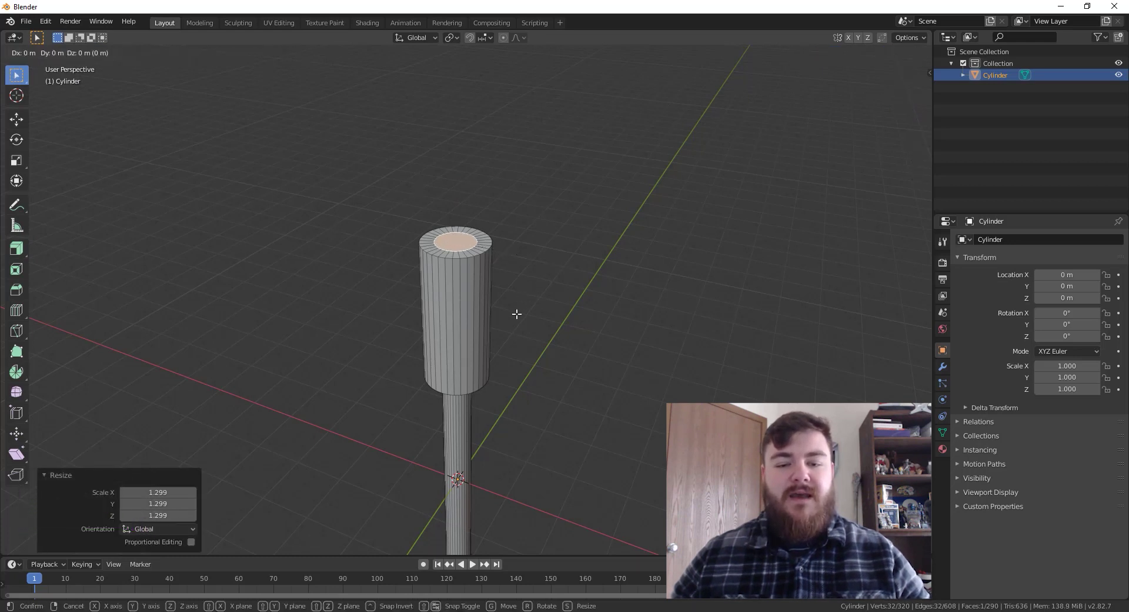
pyautogui.press('z')
pyautogui.click(520, 302)
# Lower the head-shaft junction edge loop 0.256 m along Z to taper the head
pyautogui.moveTo(505, 346)
pyautogui.mouseDown(button='middle')
pyautogui.moveTo(554, 305)
pyautogui.moveTo(546, 314)
pyautogui.mouseUp(button='middle')
pyautogui.moveTo(517, 398); pyautogui.dragTo(467, 384, button='middle')
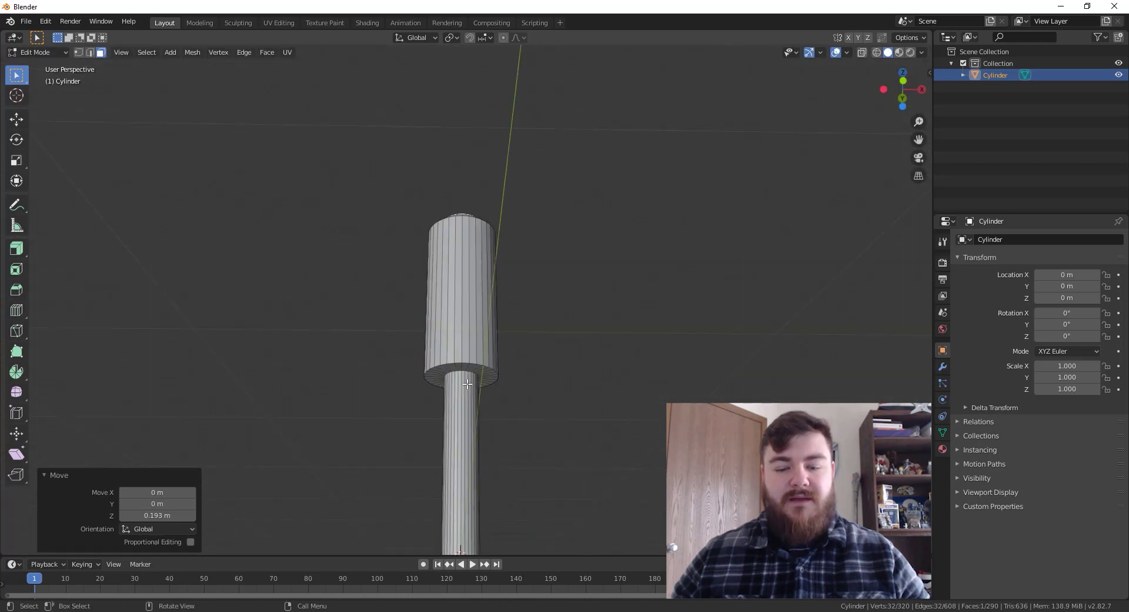
pyautogui.press('2')
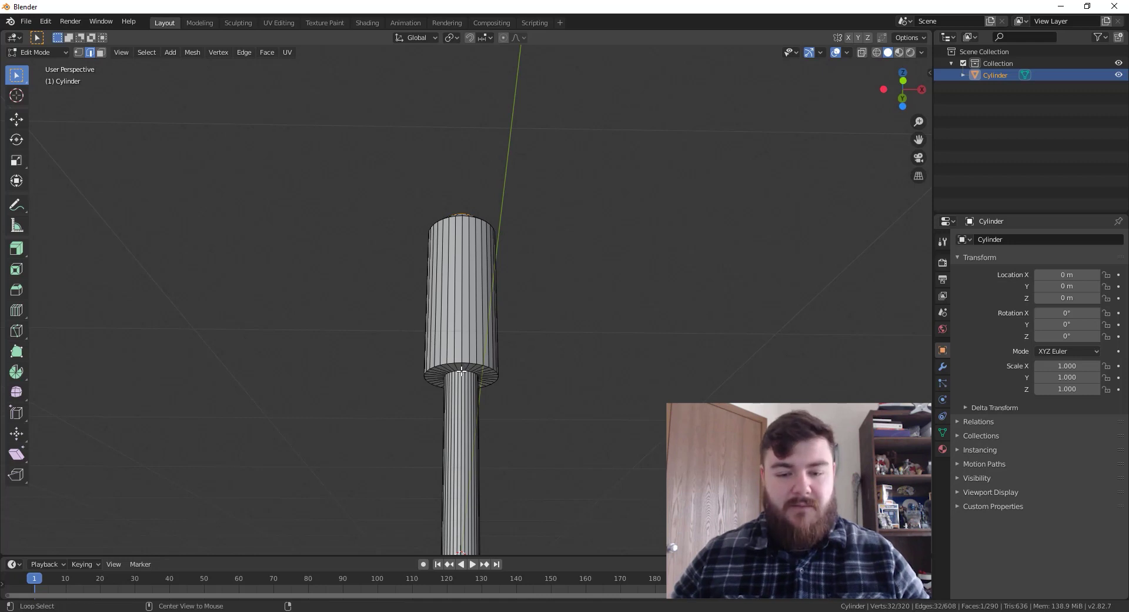
pyautogui.keyDown('alt'); pyautogui.click(462, 369); pyautogui.keyUp('alt')
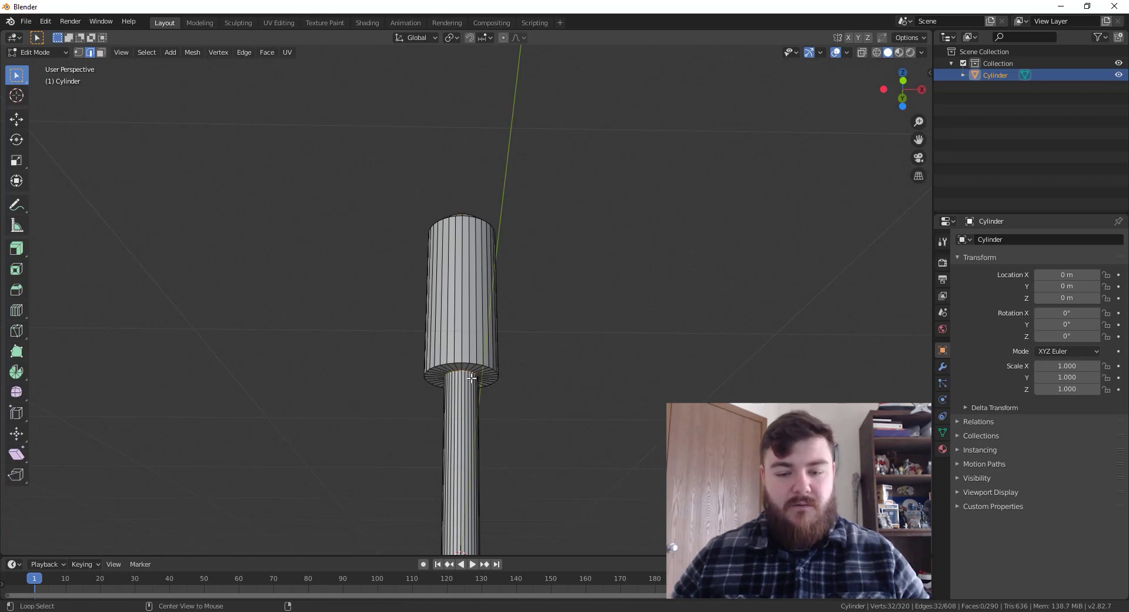
pyautogui.press('g')
pyautogui.press('z')
pyautogui.click(499, 414)
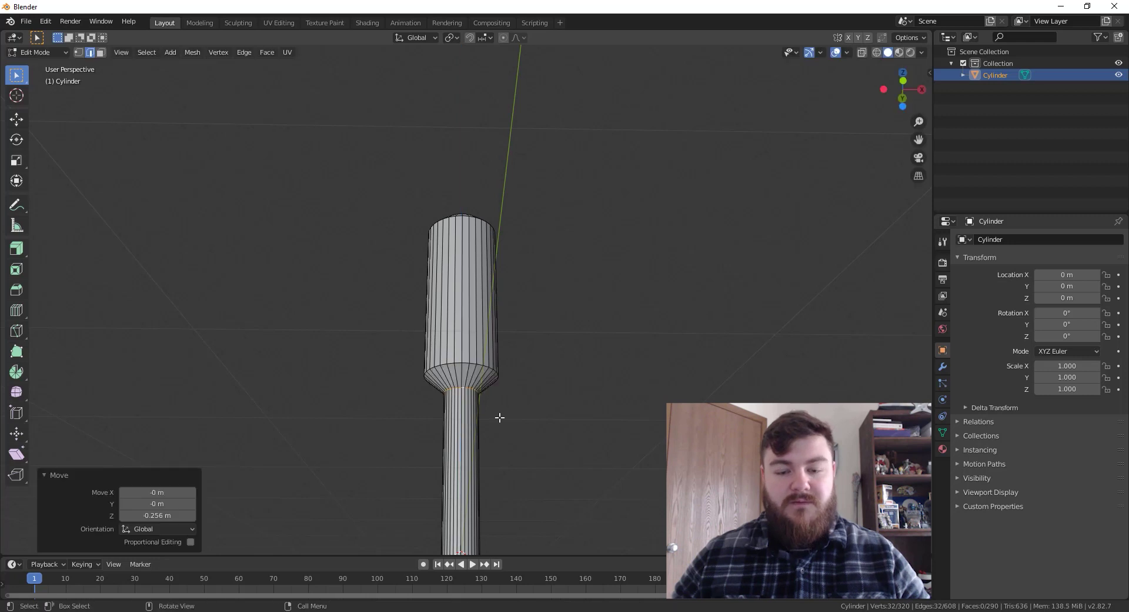
pyautogui.moveTo(499, 418); pyautogui.dragTo(525, 432, button='middle')
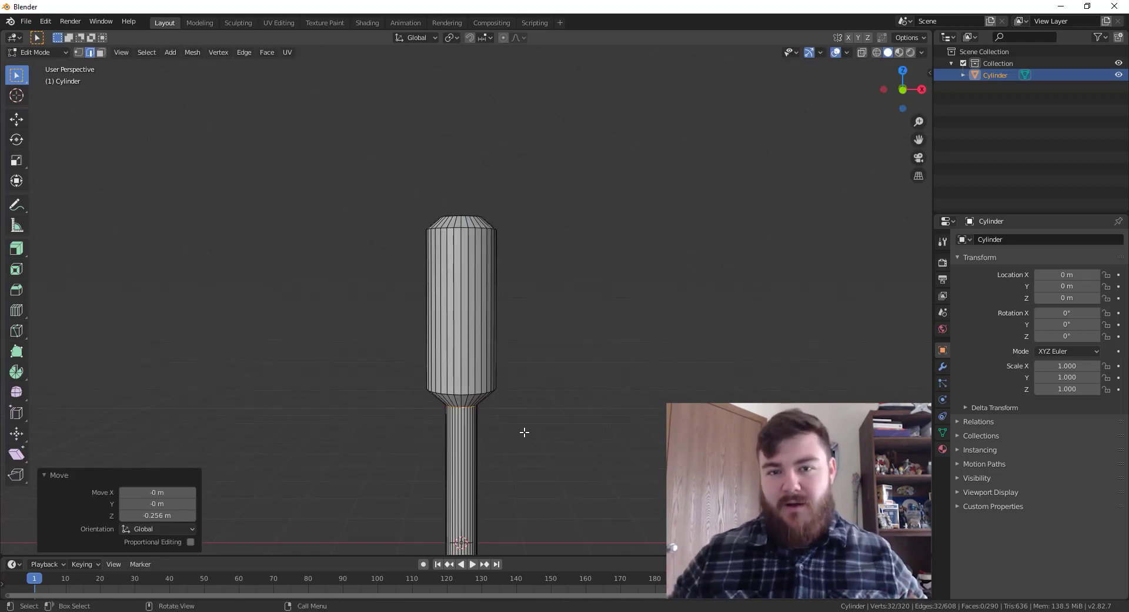
pyautogui.scroll(-3, 525, 432)
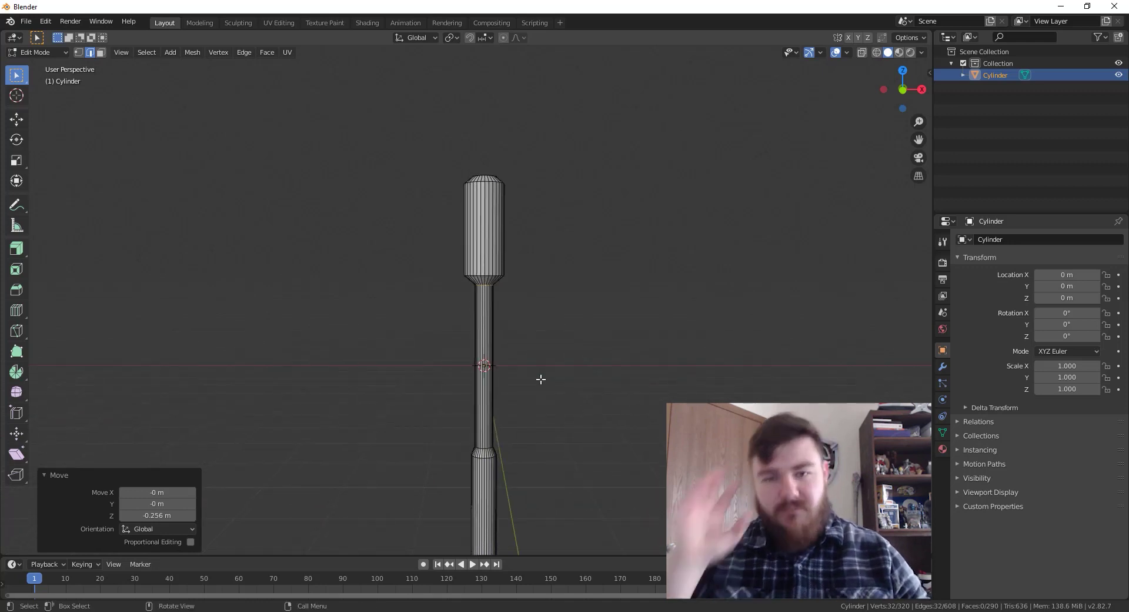
pyautogui.scroll(4, 517, 320)
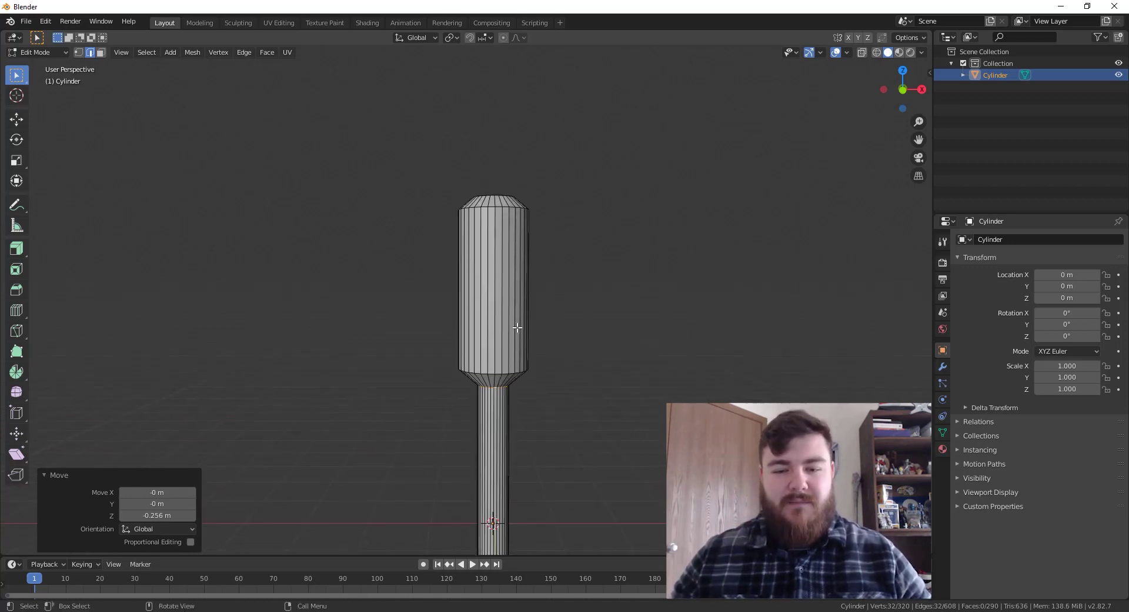
pyautogui.keyDown('shift'); pyautogui.moveTo(523, 333); pyautogui.dragTo(504, 126, button='middle'); pyautogui.keyUp('shift')
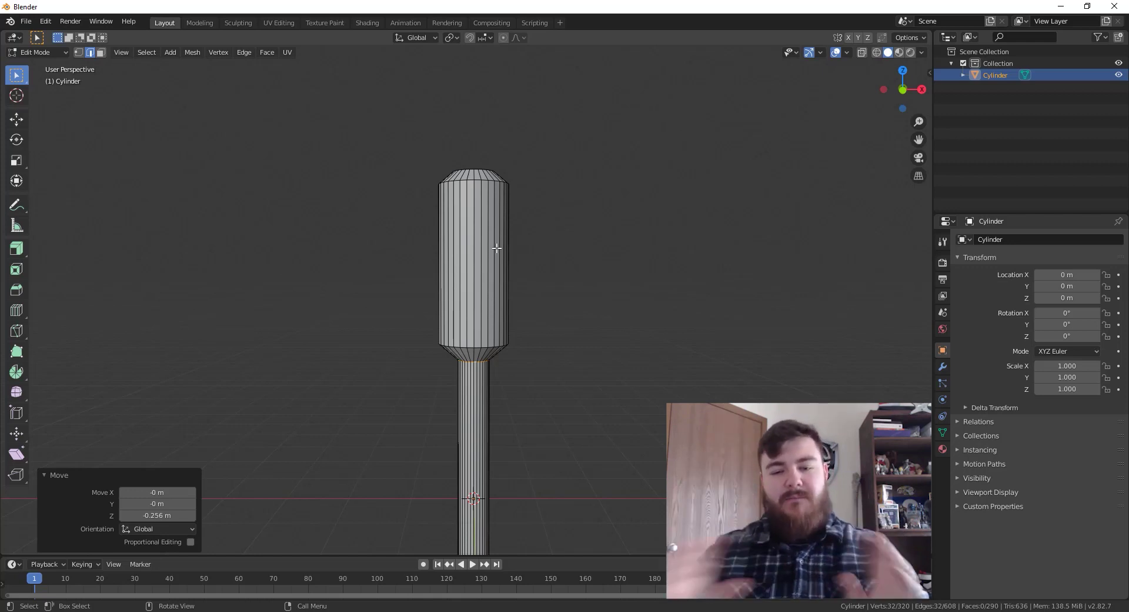
# Select the first vertical face strips on the front of the mace head
pyautogui.scroll(3, 493, 235)
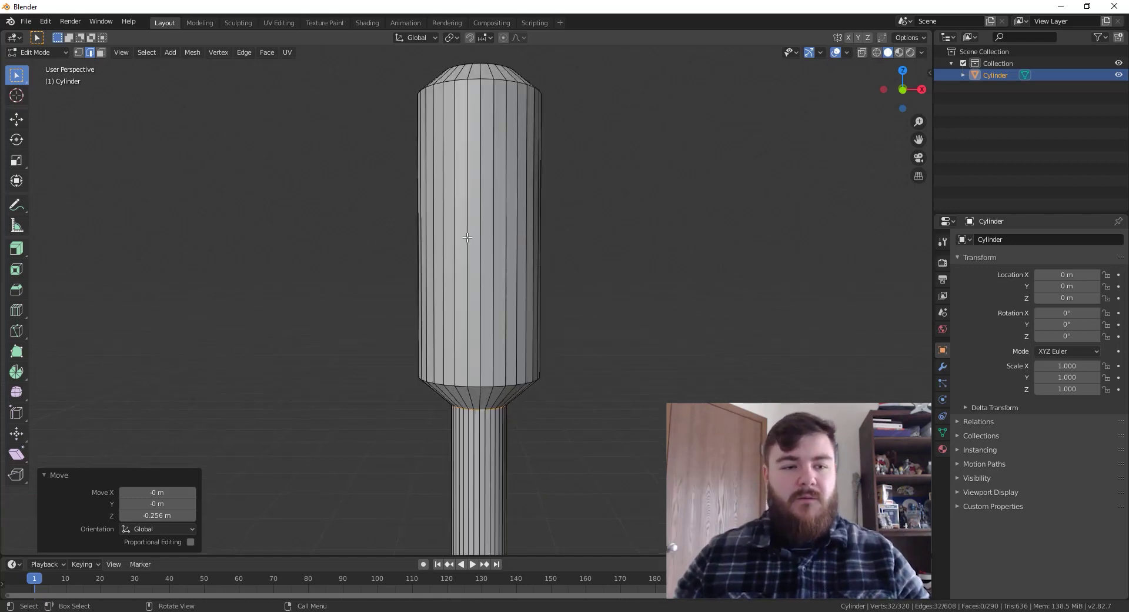
pyautogui.press('3')
pyautogui.keyDown('shift'); pyautogui.moveTo(490, 212); pyautogui.dragTo(447, 334, button='middle'); pyautogui.keyUp('shift')
pyautogui.keyDown('shift'); pyautogui.click(485, 261); pyautogui.keyUp('shift')
pyautogui.keyDown('shift'); pyautogui.click(475, 271); pyautogui.keyUp('shift')
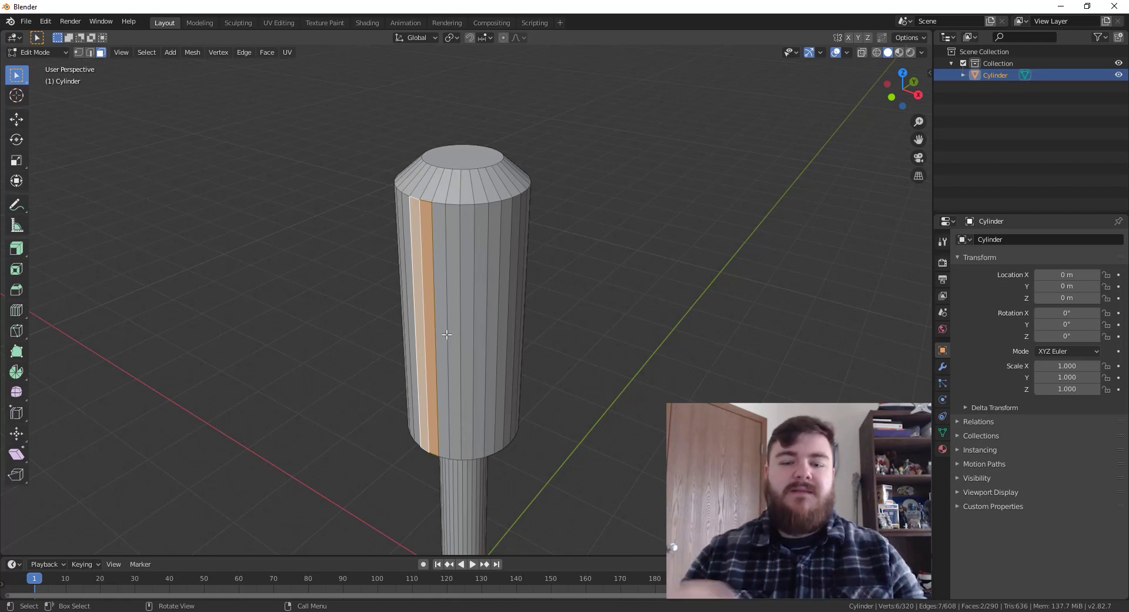
pyautogui.keyDown('shift'); pyautogui.click(485, 270); pyautogui.keyUp('shift')
pyautogui.keyDown('shift'); pyautogui.click(493, 269); pyautogui.keyUp('shift')
pyautogui.moveTo(494, 269); pyautogui.dragTo(511, 343, button='middle')
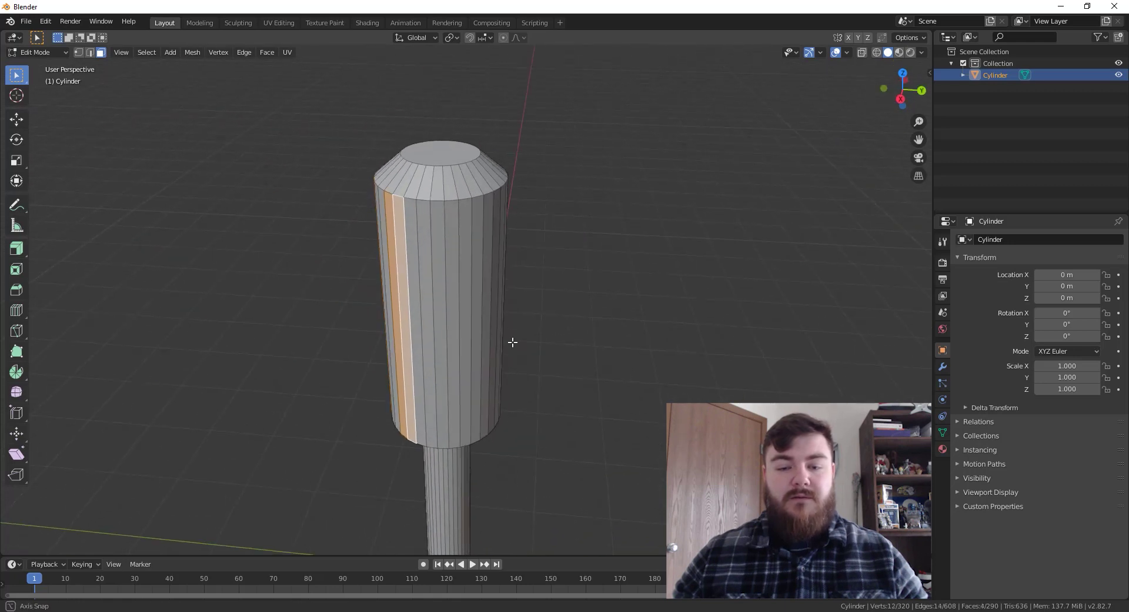
pyautogui.keyDown('shift'); pyautogui.click(463, 257); pyautogui.keyUp('shift')
pyautogui.keyDown('shift'); pyautogui.click(466, 271); pyautogui.keyUp('shift')
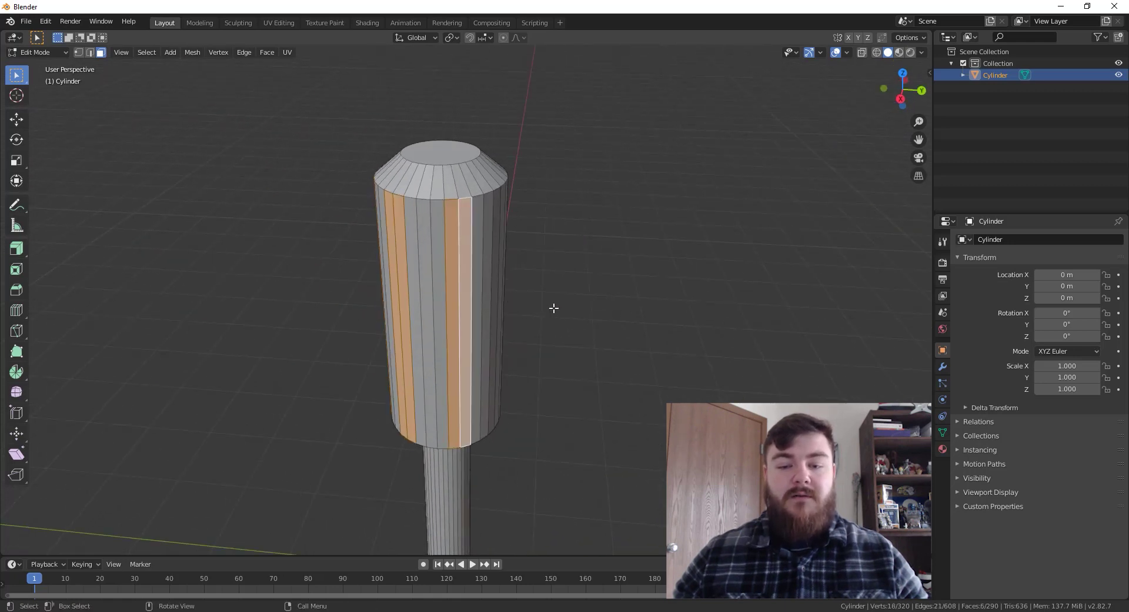
# Add the remaining strips around the head until twelve faces are selected
pyautogui.moveTo(552, 307); pyautogui.dragTo(475, 301, button='middle')
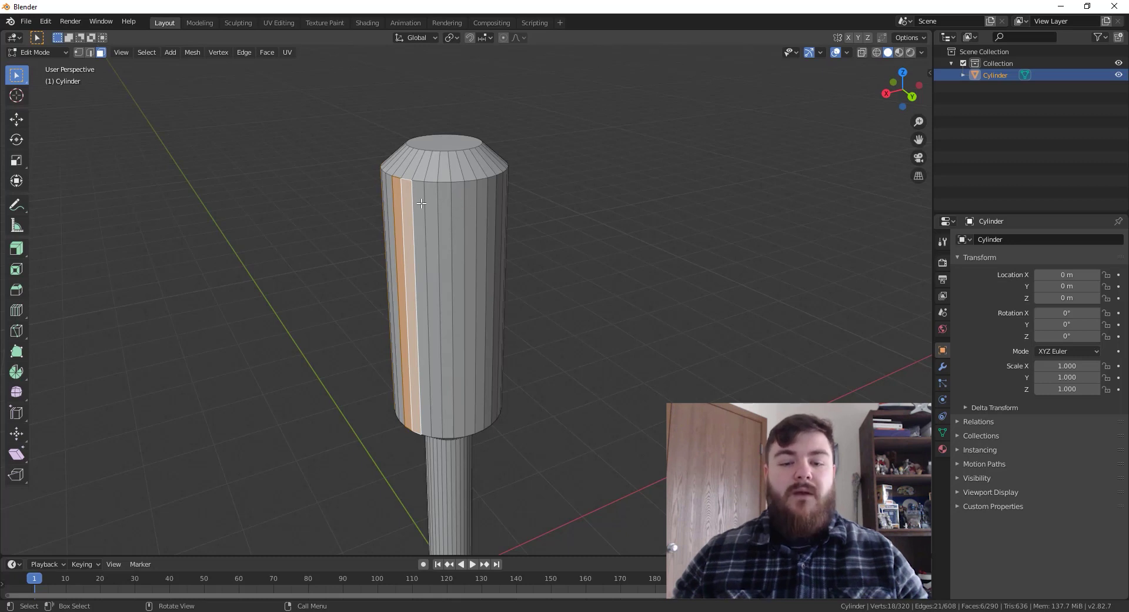
pyautogui.keyDown('shift'); pyautogui.click(471, 212); pyautogui.keyUp('shift')
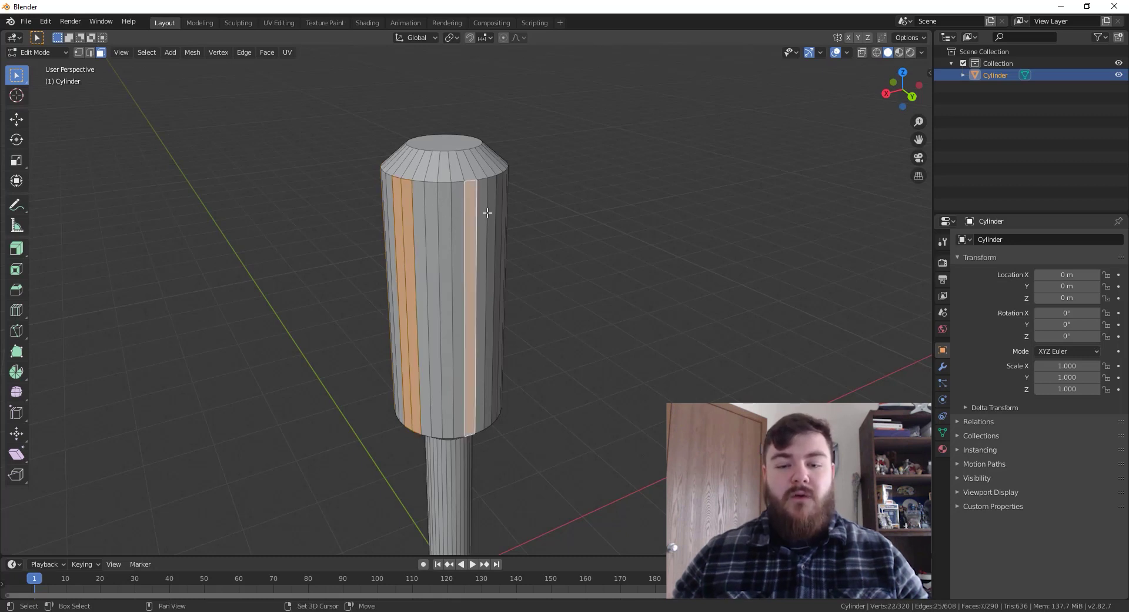
pyautogui.keyDown('shift'); pyautogui.click(483, 210); pyautogui.keyUp('shift')
pyautogui.moveTo(483, 210); pyautogui.dragTo(497, 264, button='middle')
pyautogui.keyDown('shift'); pyautogui.click(512, 240); pyautogui.keyUp('shift')
pyautogui.moveTo(422, 235); pyautogui.dragTo(588, 323, button='middle')
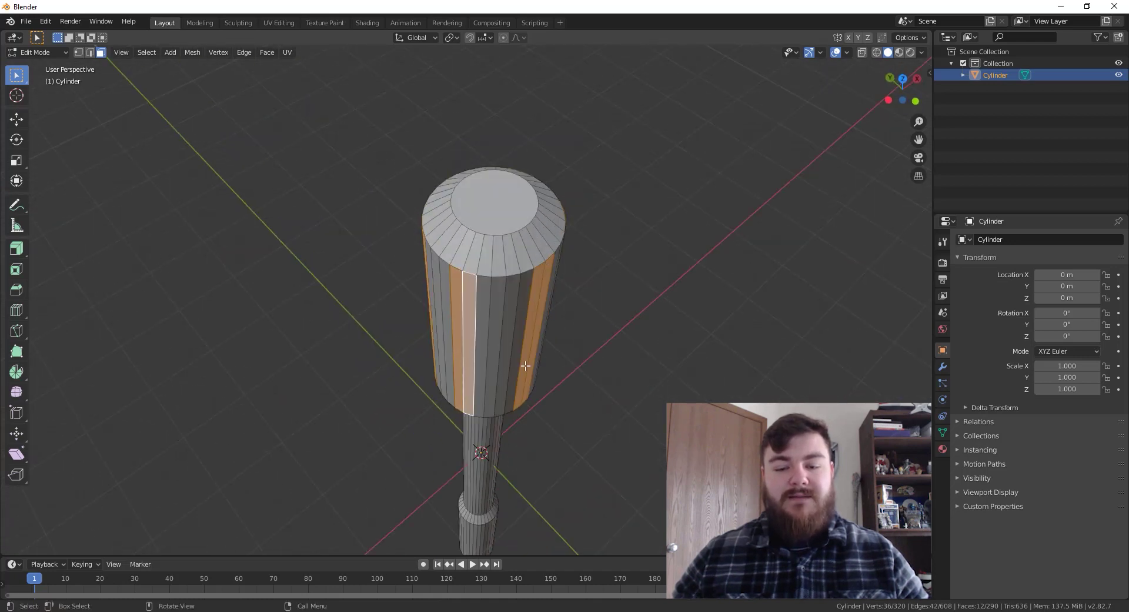
pyautogui.moveTo(525, 366); pyautogui.dragTo(446, 276, button='middle')
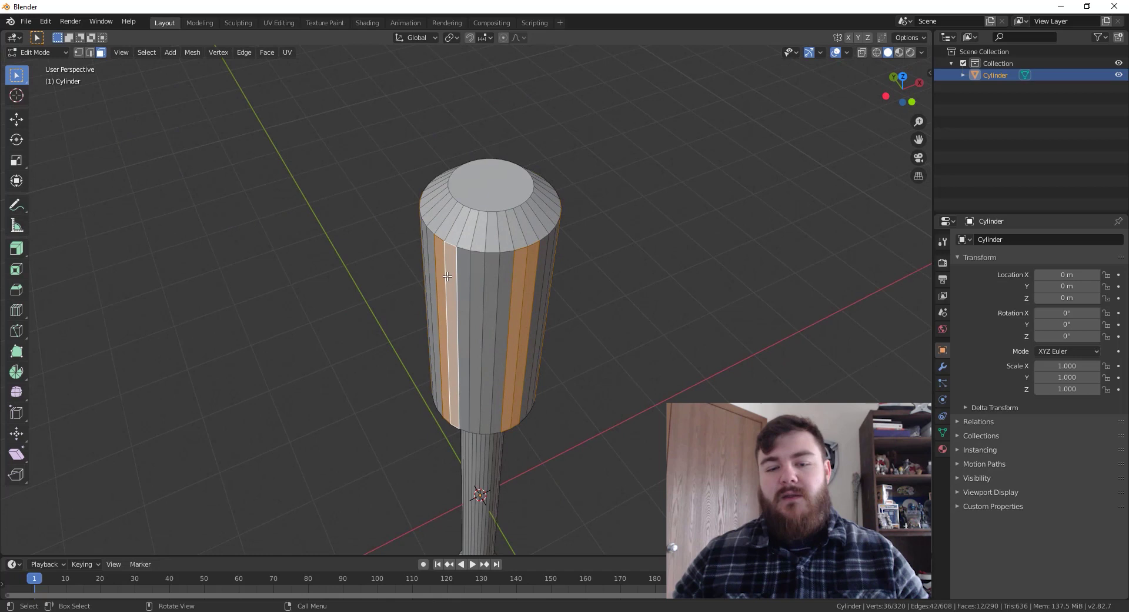
pyautogui.moveTo(511, 362); pyautogui.dragTo(517, 329, button='middle')
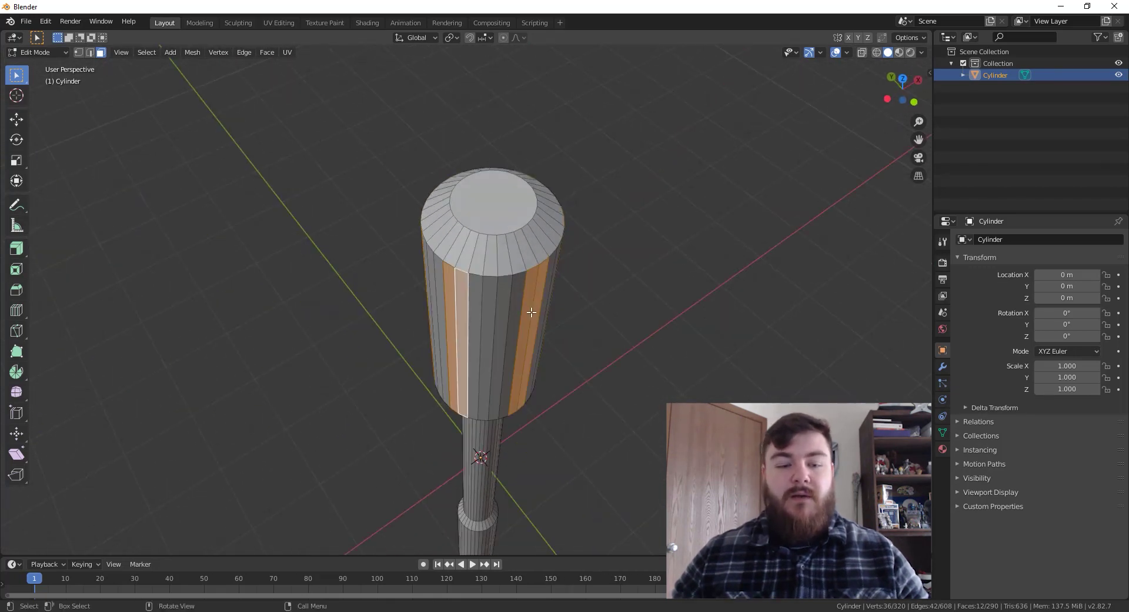
# Extrude the selected head strips along normals into fins with -0.4 m offset
pyautogui.click(16, 250)
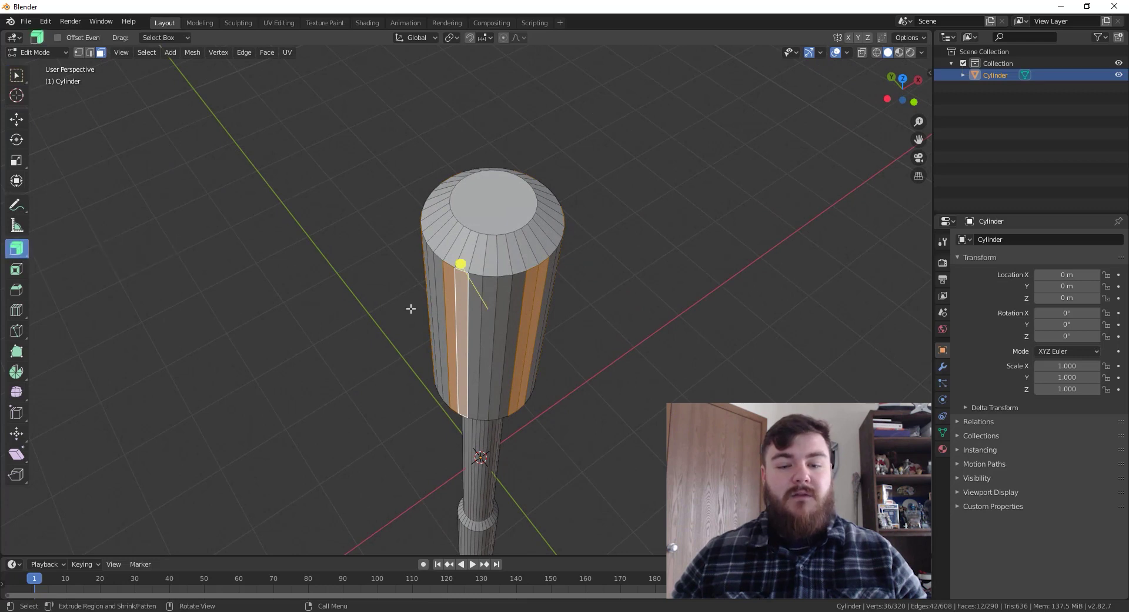
pyautogui.moveTo(463, 264); pyautogui.dragTo(451, 243)
pyautogui.moveTo(517, 397); pyautogui.dragTo(327, 506, button='middle')
pyautogui.doubleClick(158, 515)
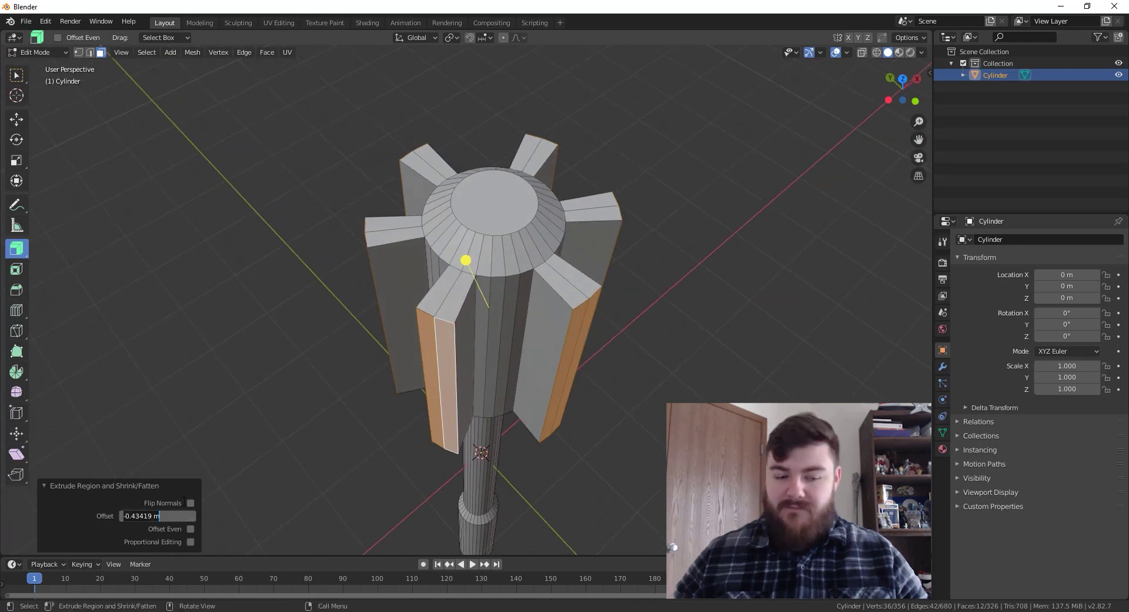
pyautogui.press('BackSpace')
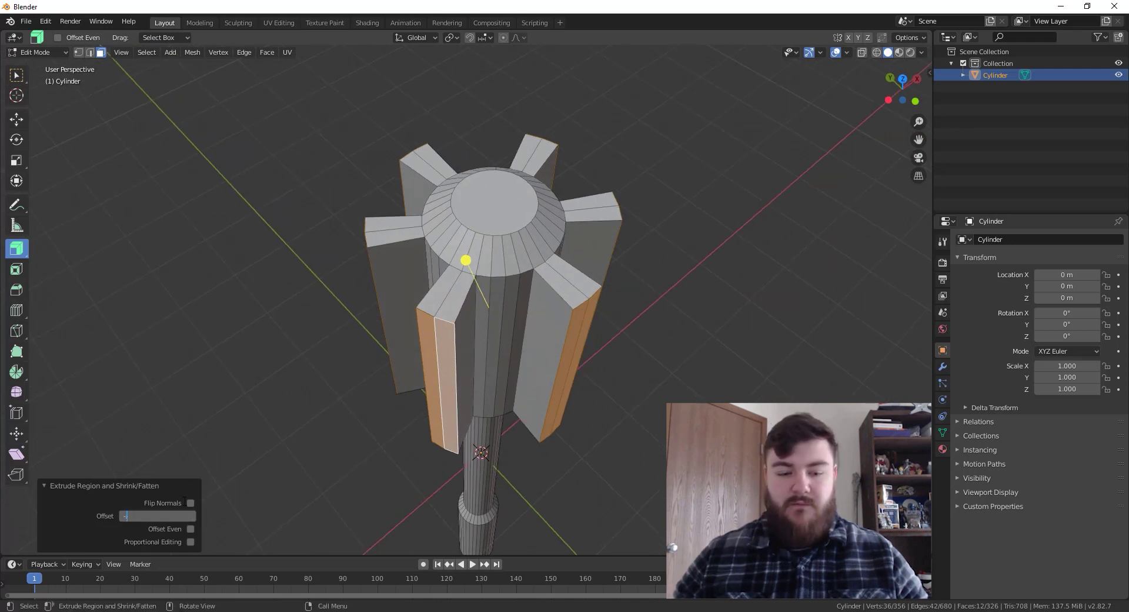
pyautogui.write('-.4')
pyautogui.press('Return')
pyautogui.moveTo(532, 471); pyautogui.dragTo(517, 444, button='middle')
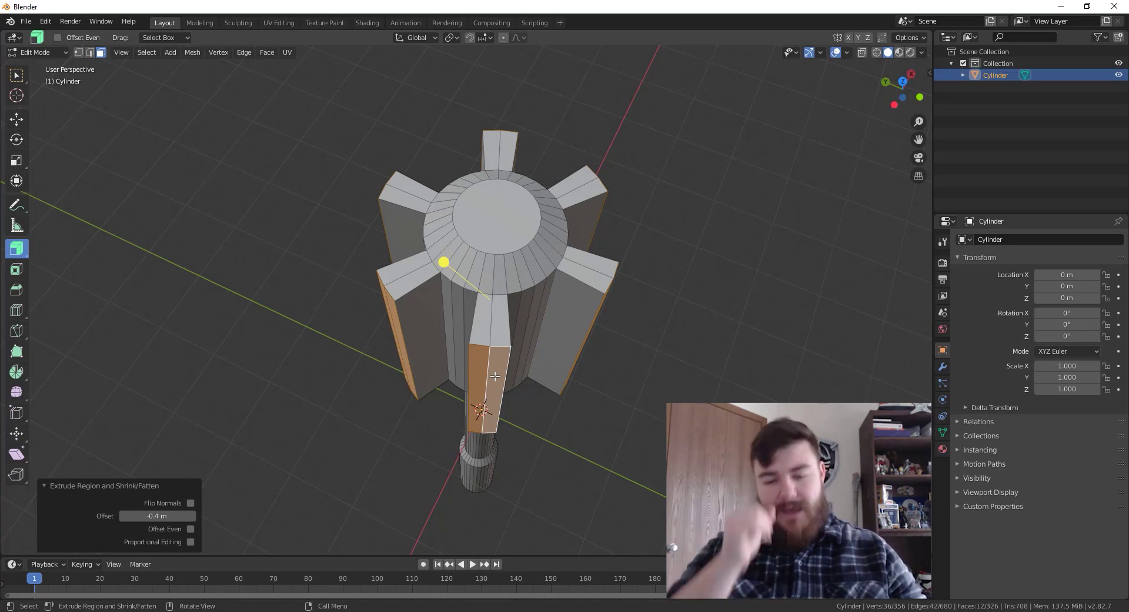
# Switch to edge select and set the transform orientation to Normal
pyautogui.press('2')
pyautogui.moveTo(495, 377); pyautogui.dragTo(545, 370, button='middle')
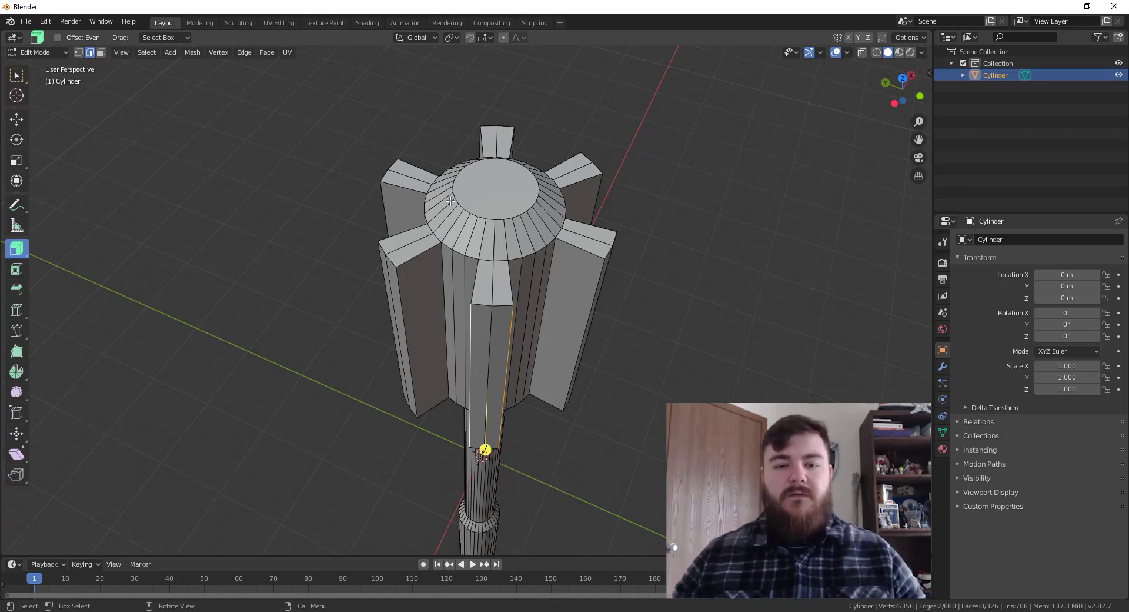
pyautogui.click(425, 34)
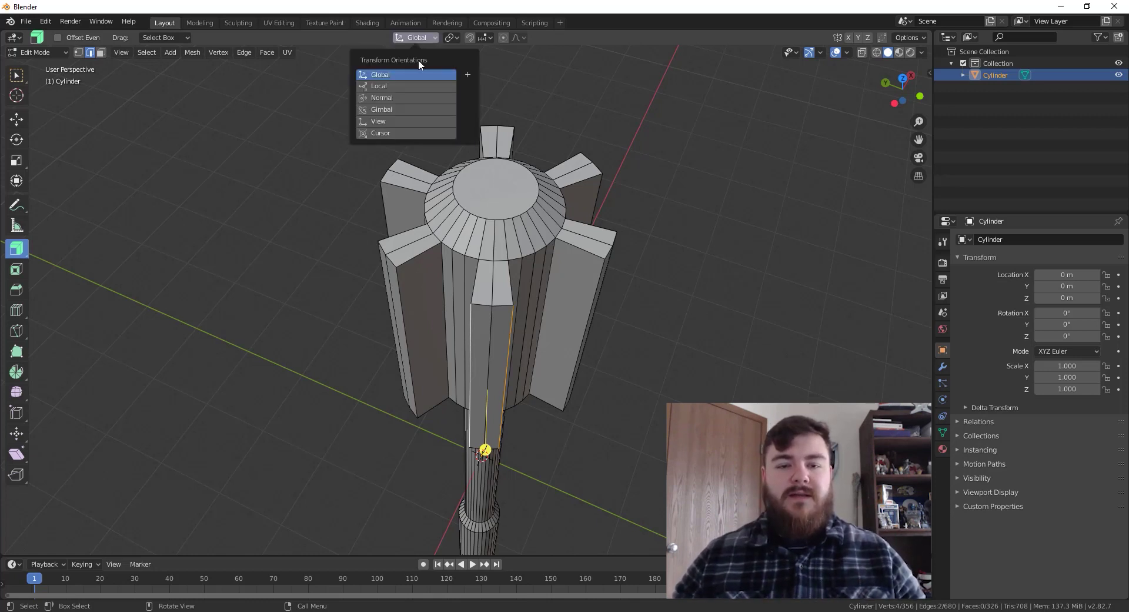
pyautogui.click(407, 99)
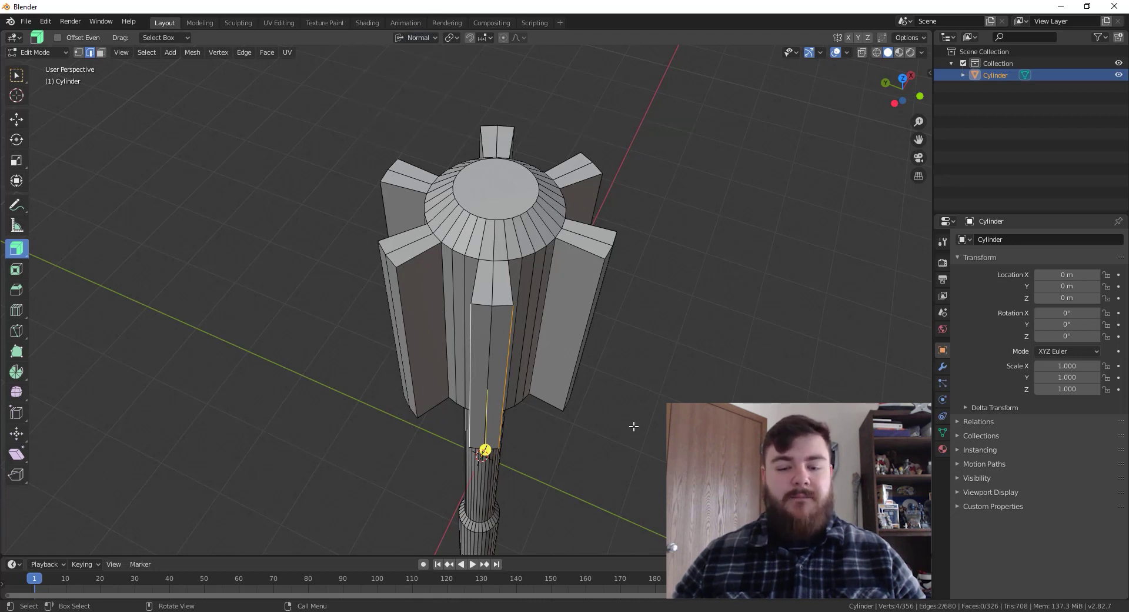
# Scale the selected edges to 0.6 along the normal X axis
pyautogui.press('s')
pyautogui.press('x')
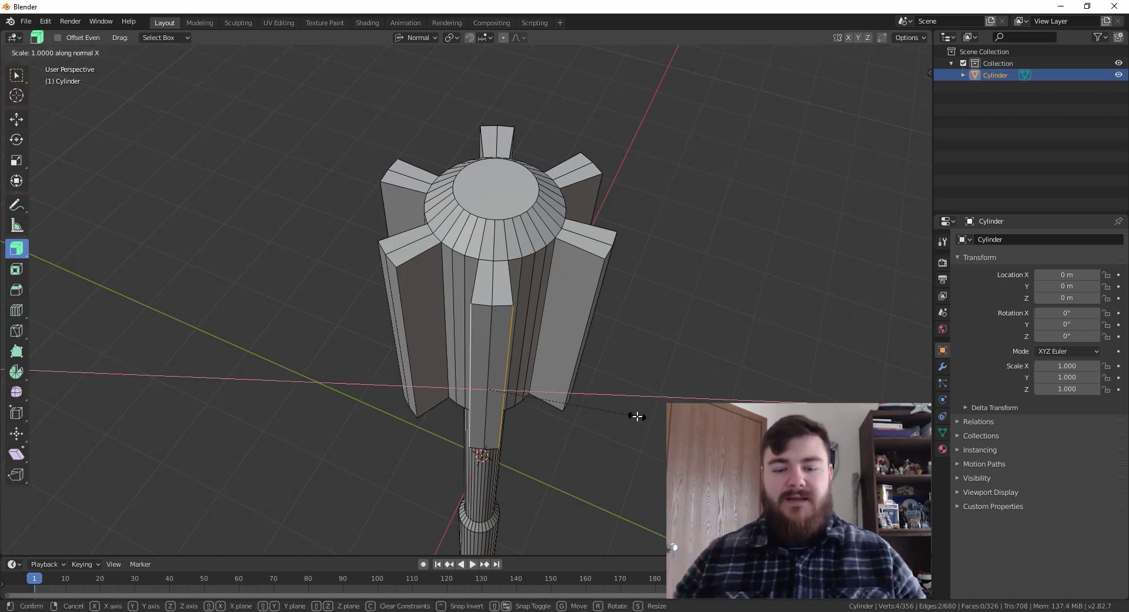
pyautogui.moveTo(605, 407)
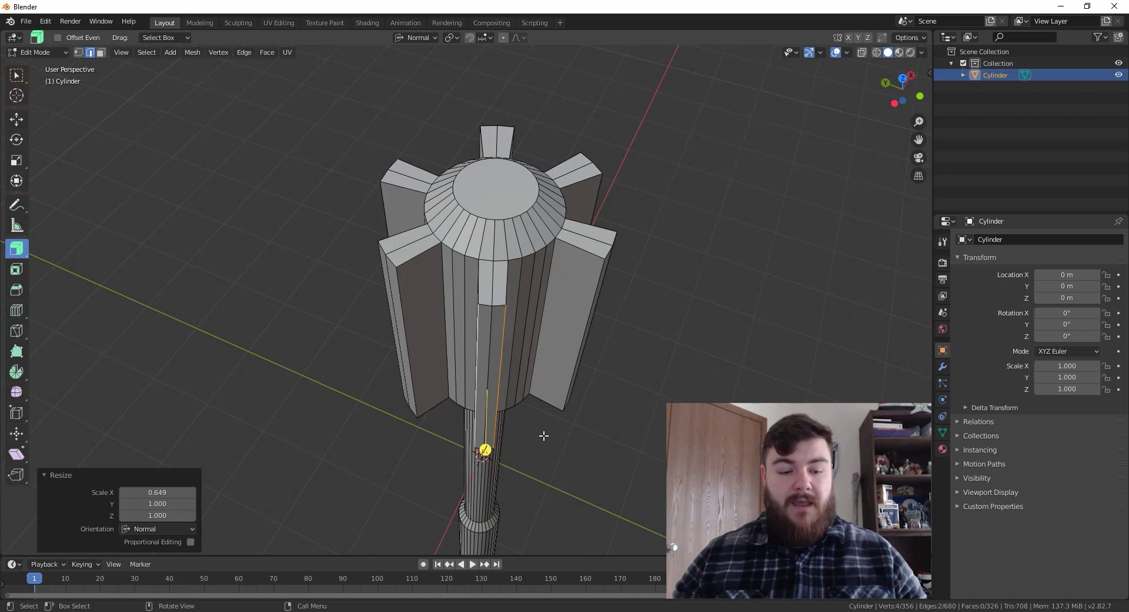
pyautogui.click(163, 489)
pyautogui.press('BackSpace')
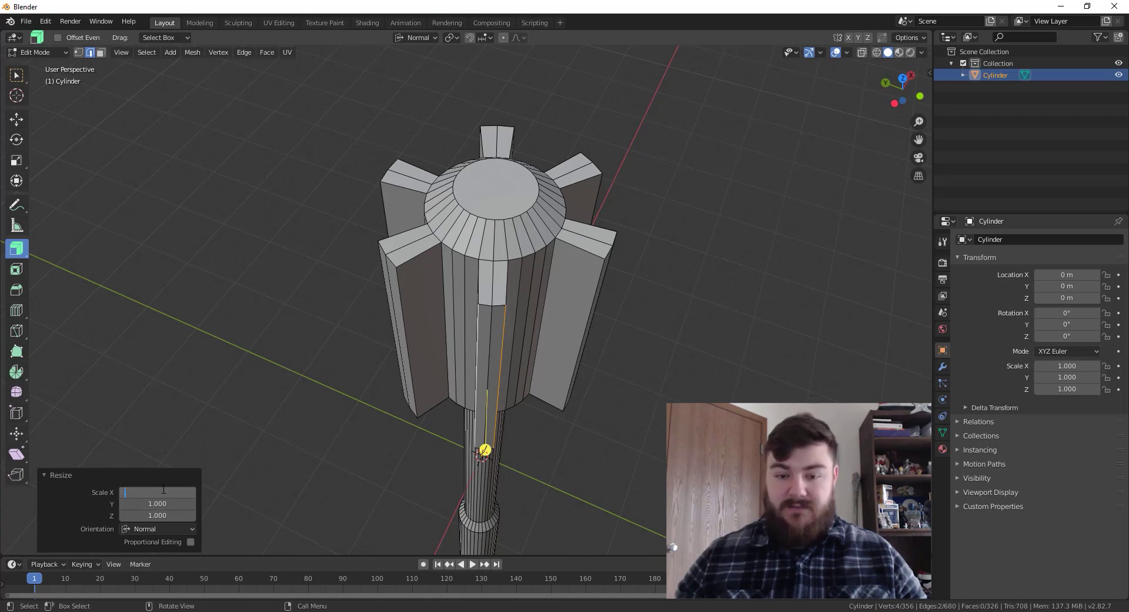
pyautogui.write('0.6')
pyautogui.press('Return')
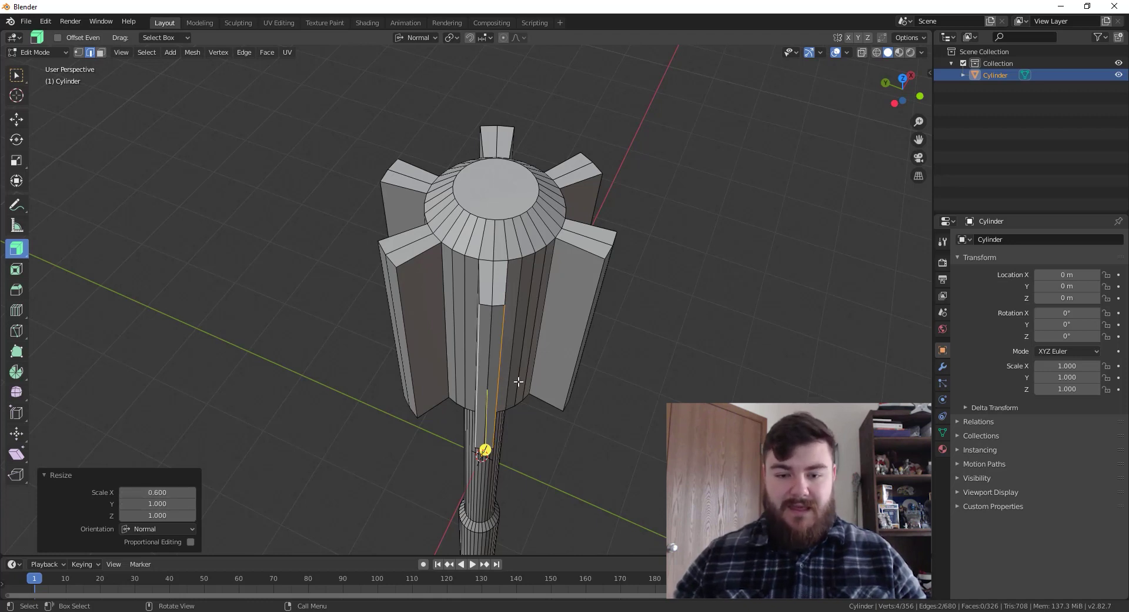
# Extrude the head faces and set their Z move to exactly -0.15 m
pyautogui.press('e')
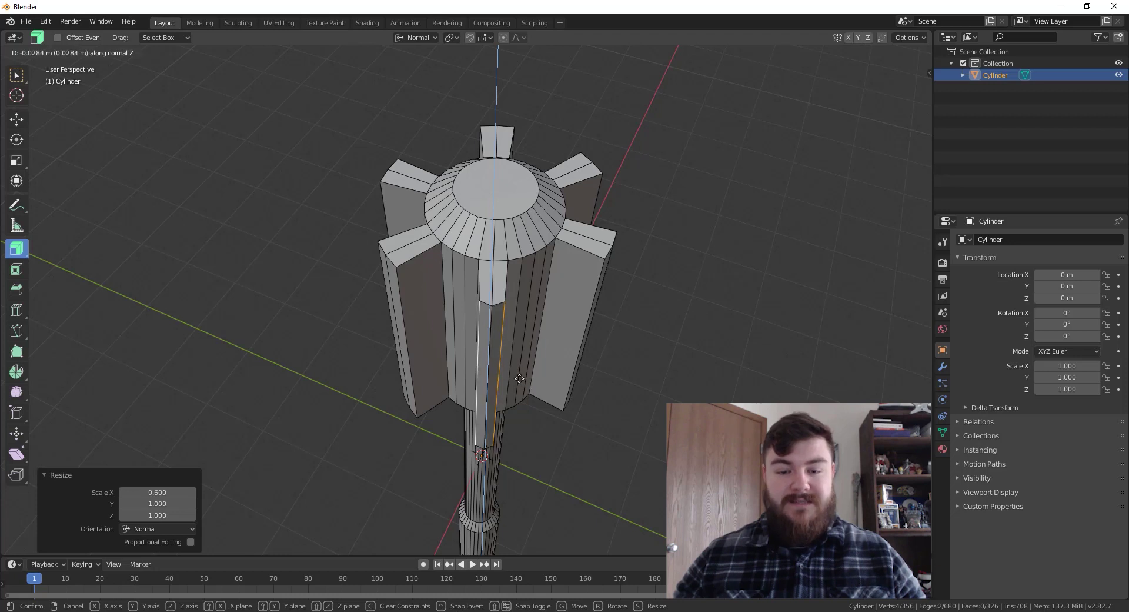
pyautogui.click(486, 433)
pyautogui.click(152, 515)
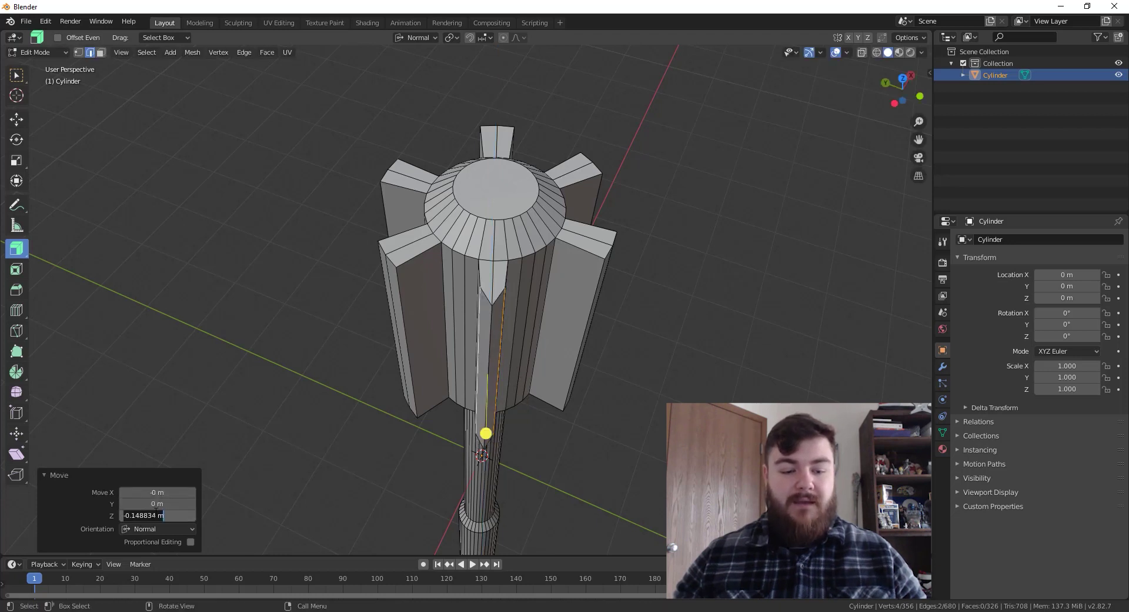
pyautogui.press('BackSpace')
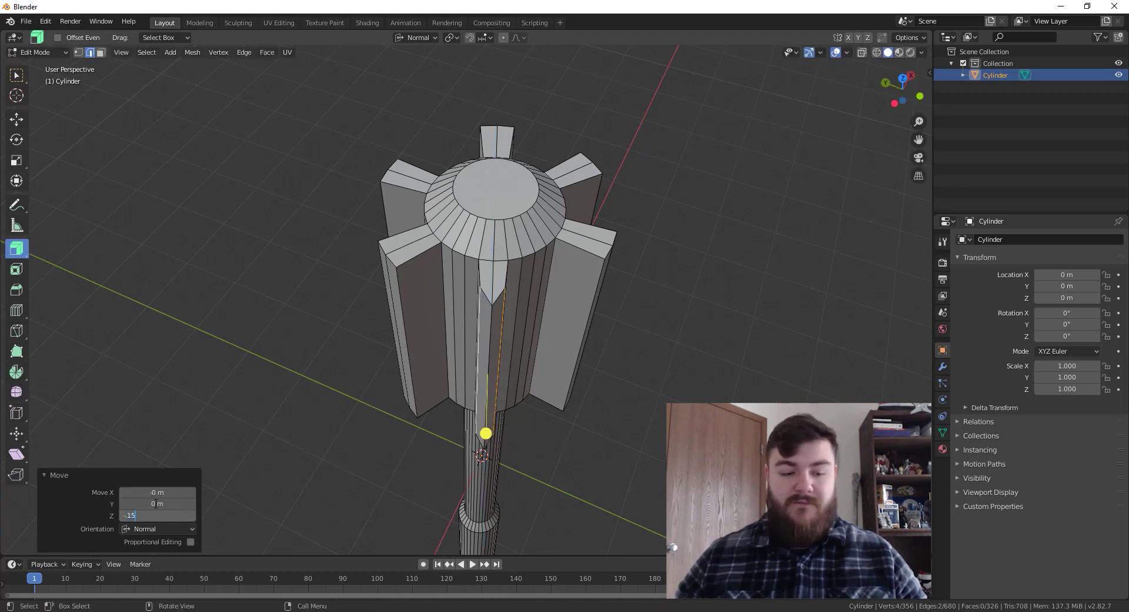
pyautogui.write('-.15')
pyautogui.press('Return')
# Select two outer blade edges and narrow them to 0.6 along normal X
pyautogui.moveTo(518, 447); pyautogui.dragTo(539, 456, button='middle')
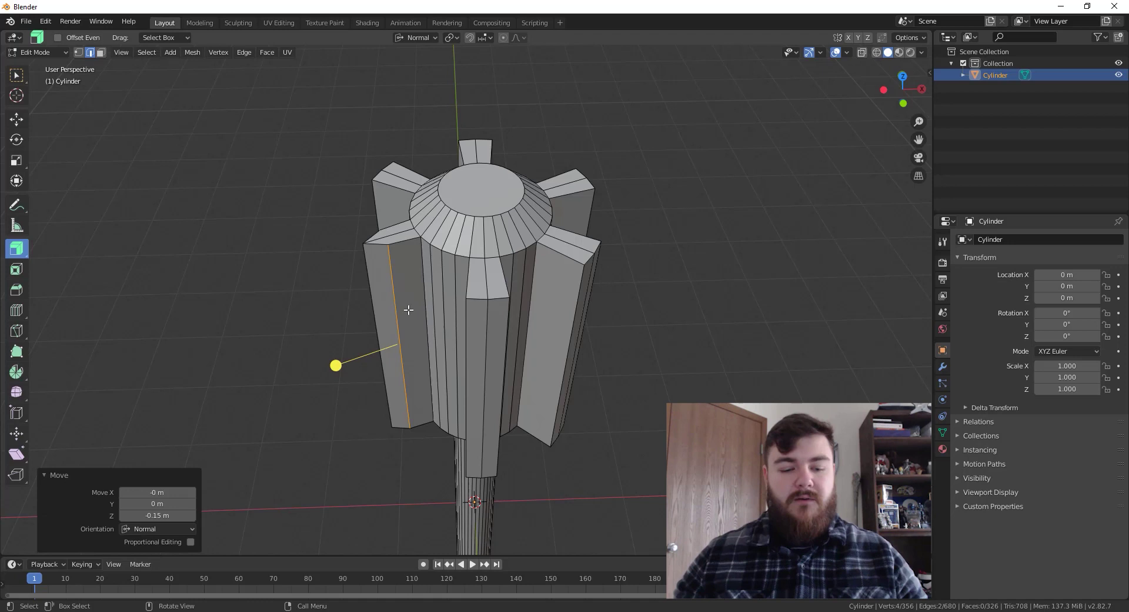
pyautogui.click(467, 350)
pyautogui.keyDown('shift'); pyautogui.click(505, 361); pyautogui.keyUp('shift')
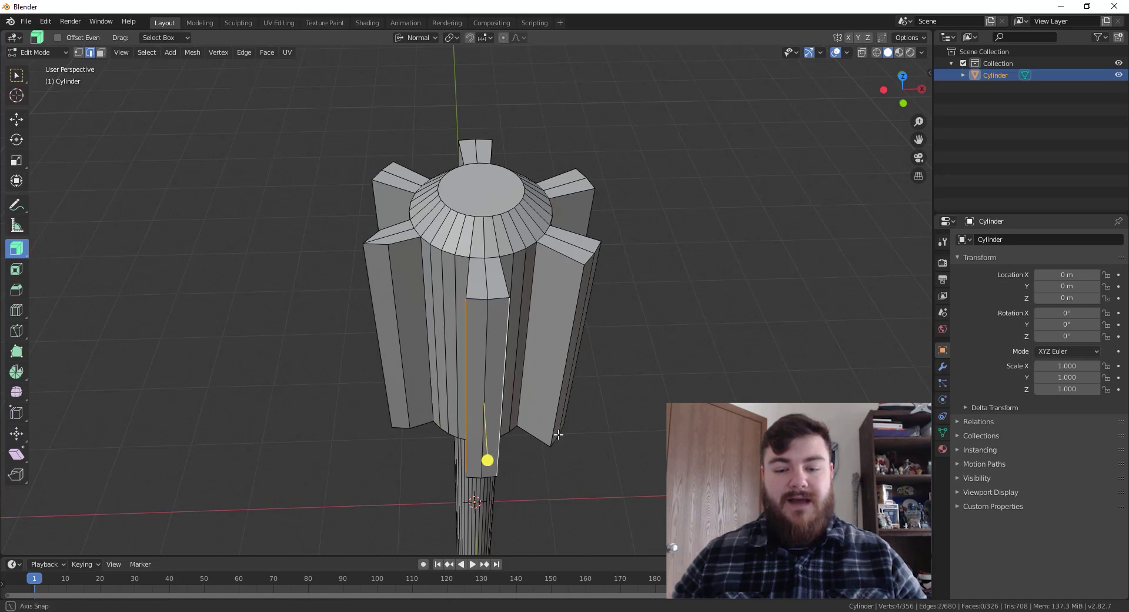
pyautogui.moveTo(555, 434); pyautogui.dragTo(598, 434, button='middle')
pyautogui.press('s')
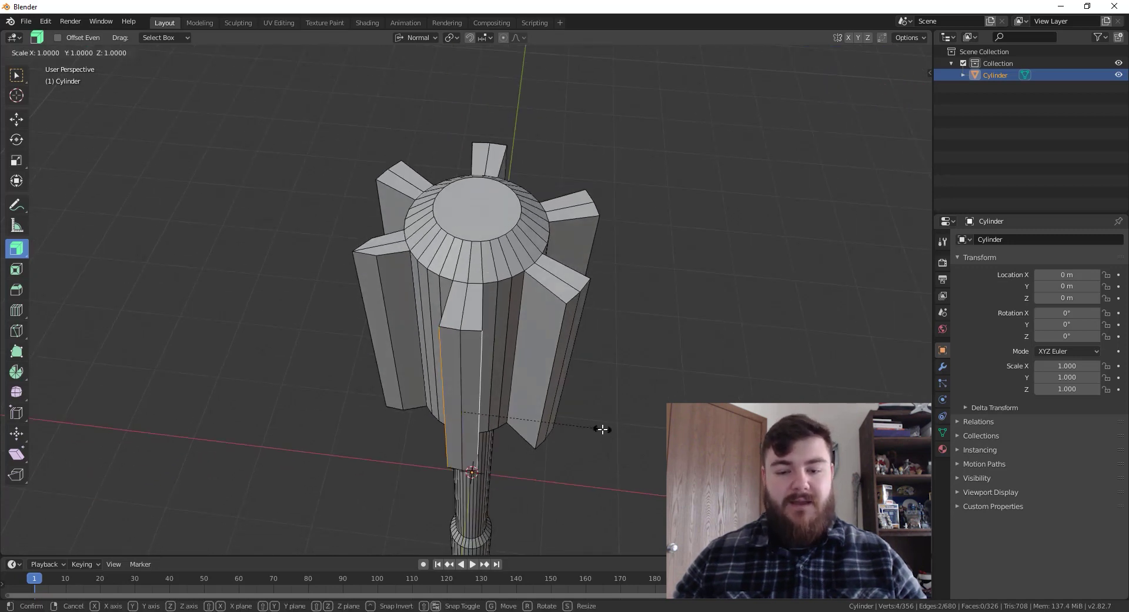
pyautogui.press('x')
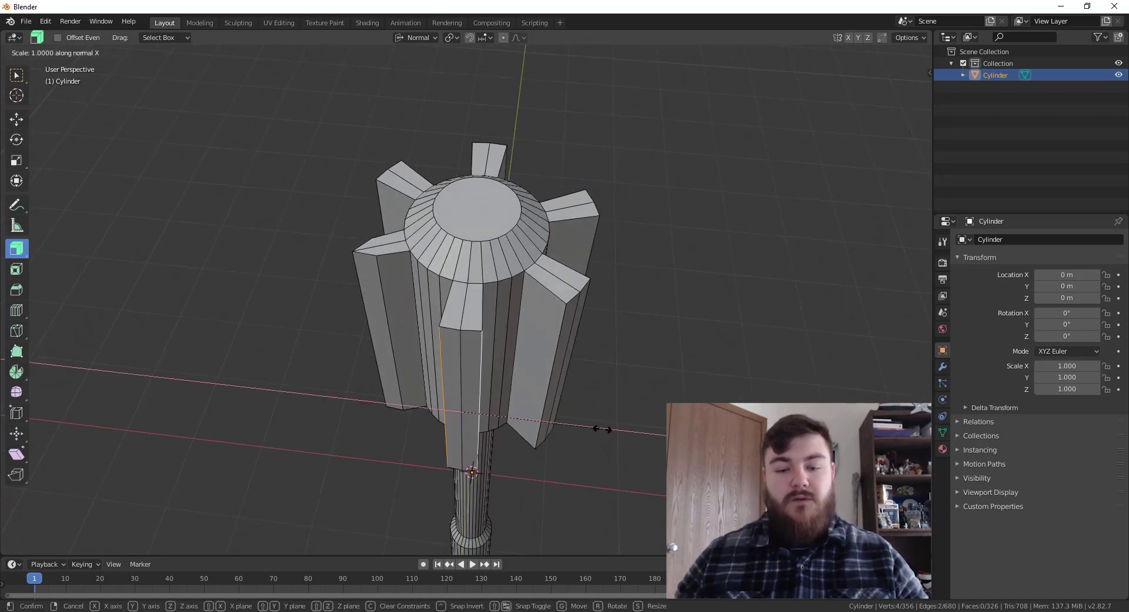
pyautogui.write('.6')
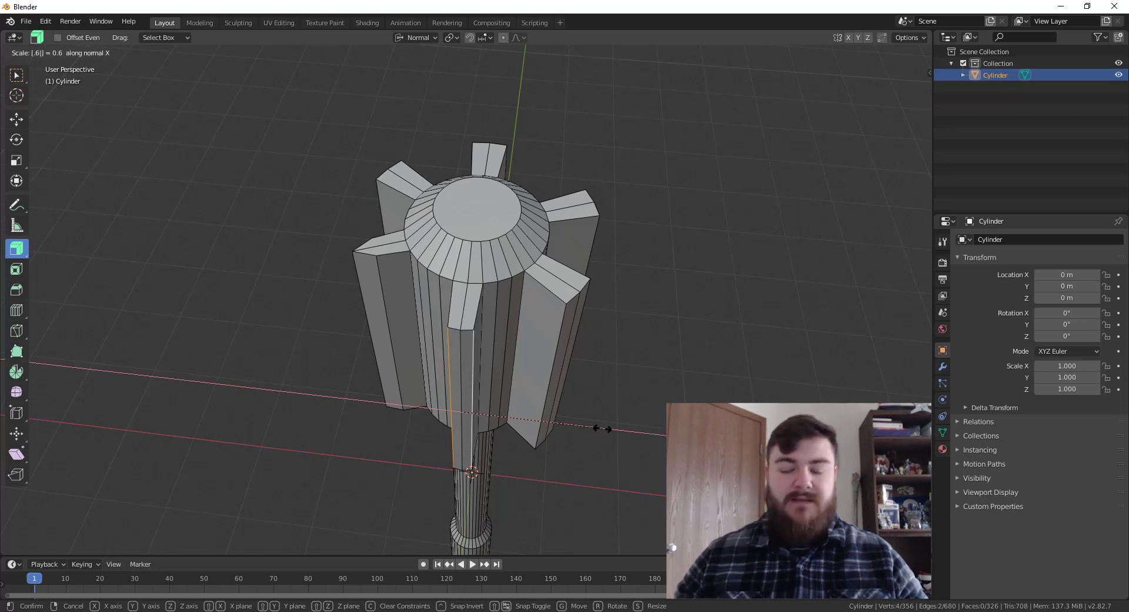
pyautogui.click(453, 472)
# Sink the selected blade edges -0.15 m along normal Z
pyautogui.press('g')
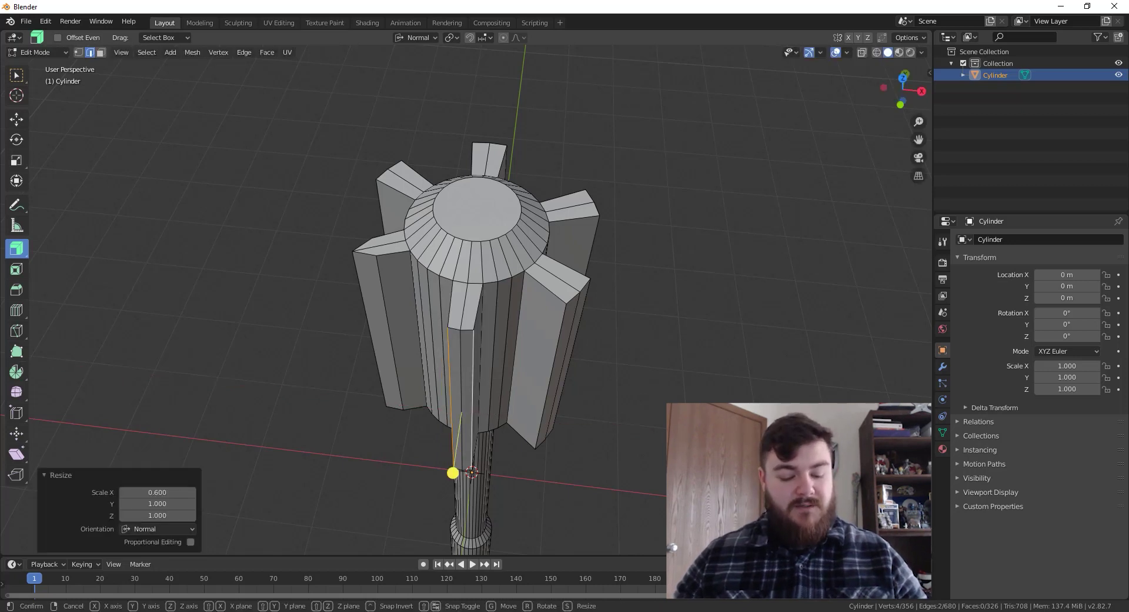
pyautogui.write('z')
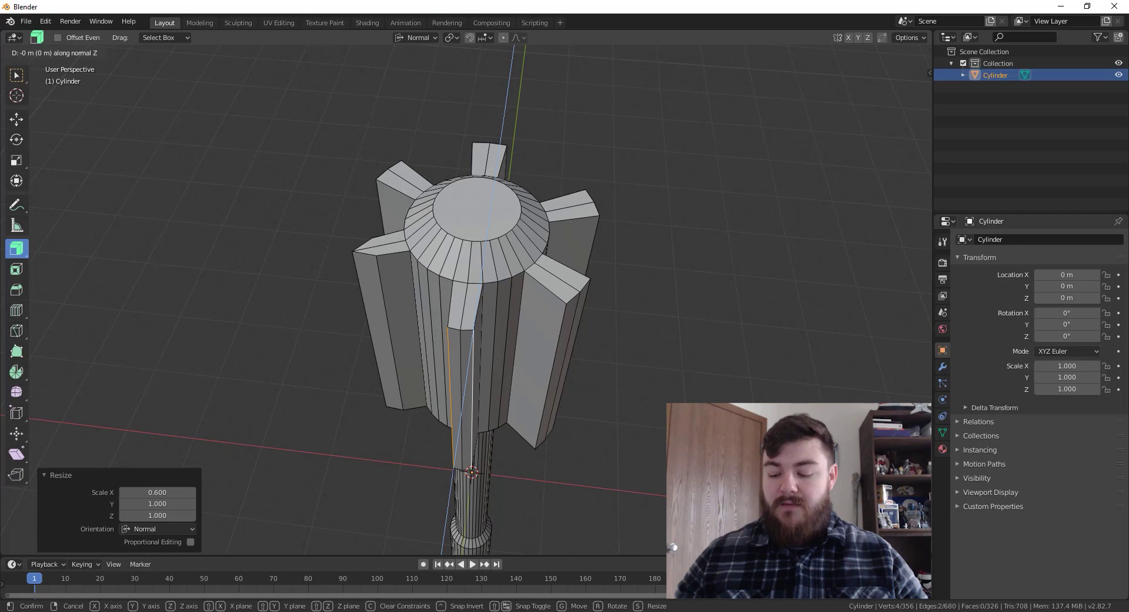
pyautogui.write('-.15')
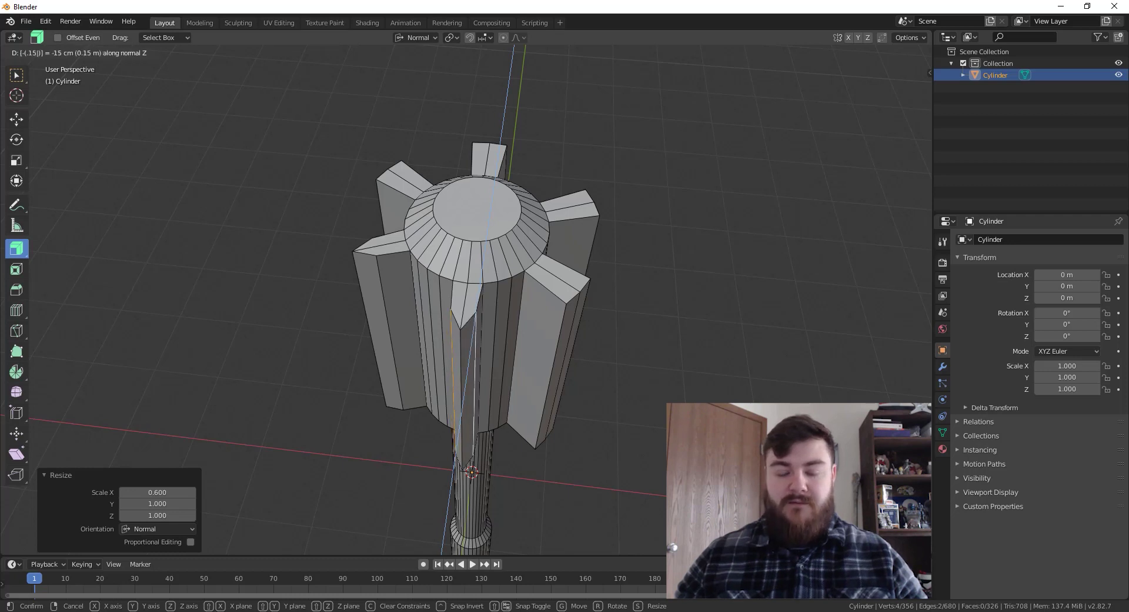
pyautogui.click(455, 455)
pyautogui.moveTo(605, 408); pyautogui.dragTo(372, 473, button='middle')
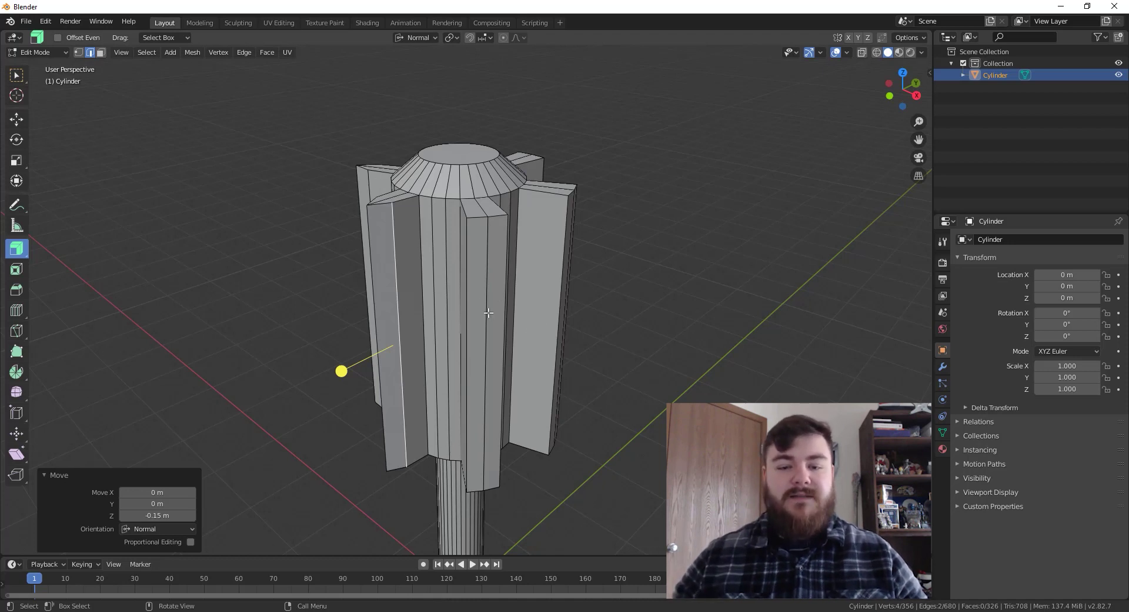
# Undo the last move and redo the blade edge move at -0.15 along normal Z
pyautogui.hotkey('ctrl', 'z')
pyautogui.moveTo(505, 289); pyautogui.dragTo(520, 448, button='middle')
pyautogui.press('g')
pyautogui.press('z')
pyautogui.press('z')
pyautogui.write('-.15')
pyautogui.press('Return')
# Check the whole object in Object Mode, return to Edit Mode, and start a loop cut
pyautogui.press('Tab')
pyautogui.scroll(5, 488, 436)
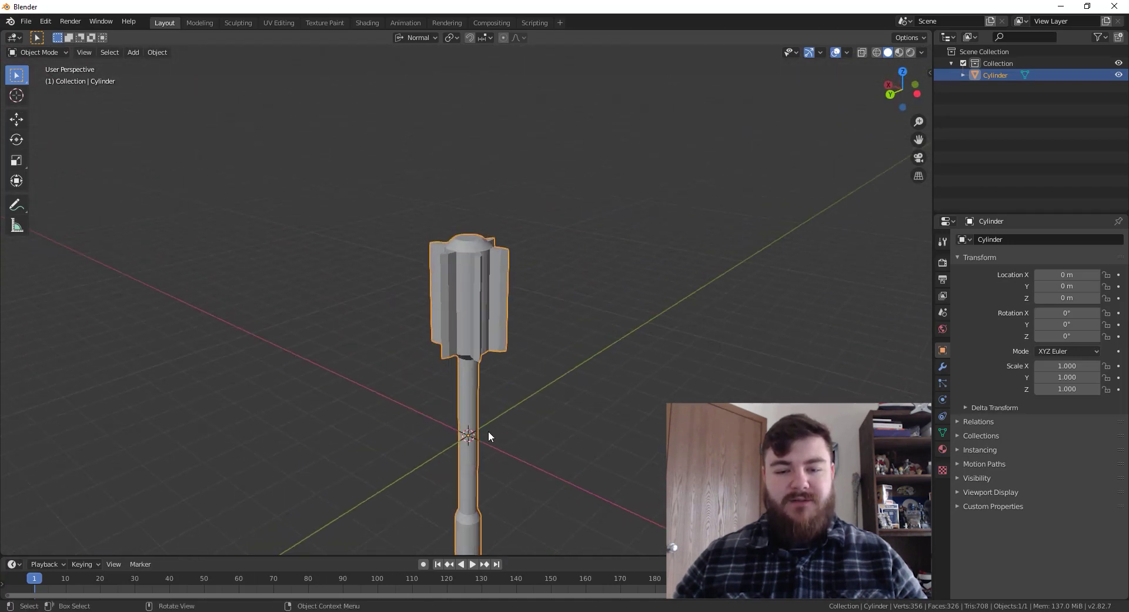
pyautogui.press('Tab')
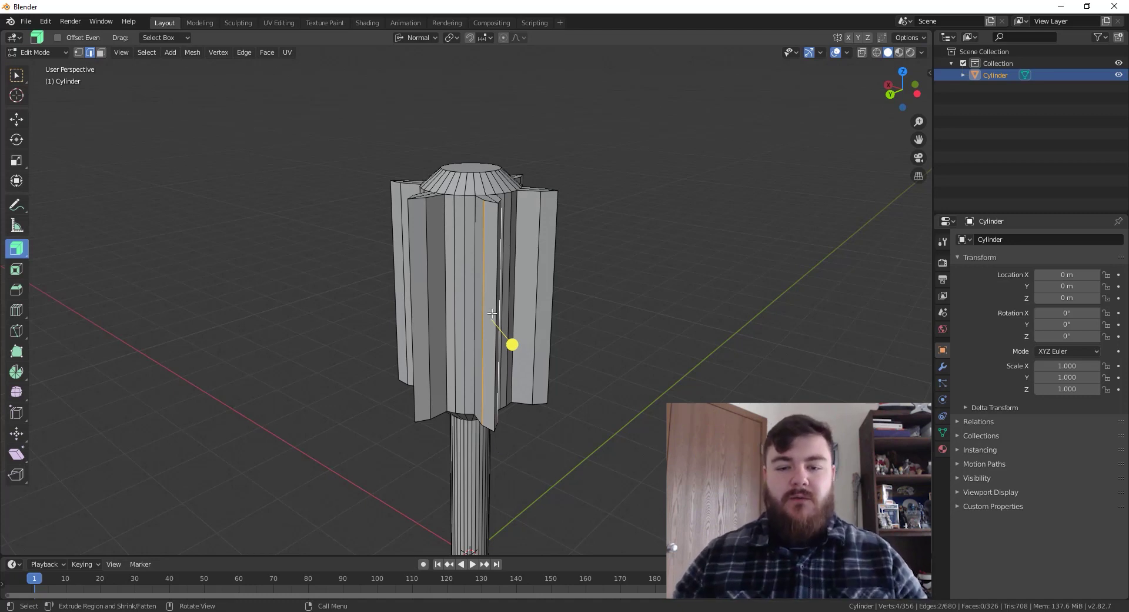
pyautogui.hotkey('ctrl', 'r')
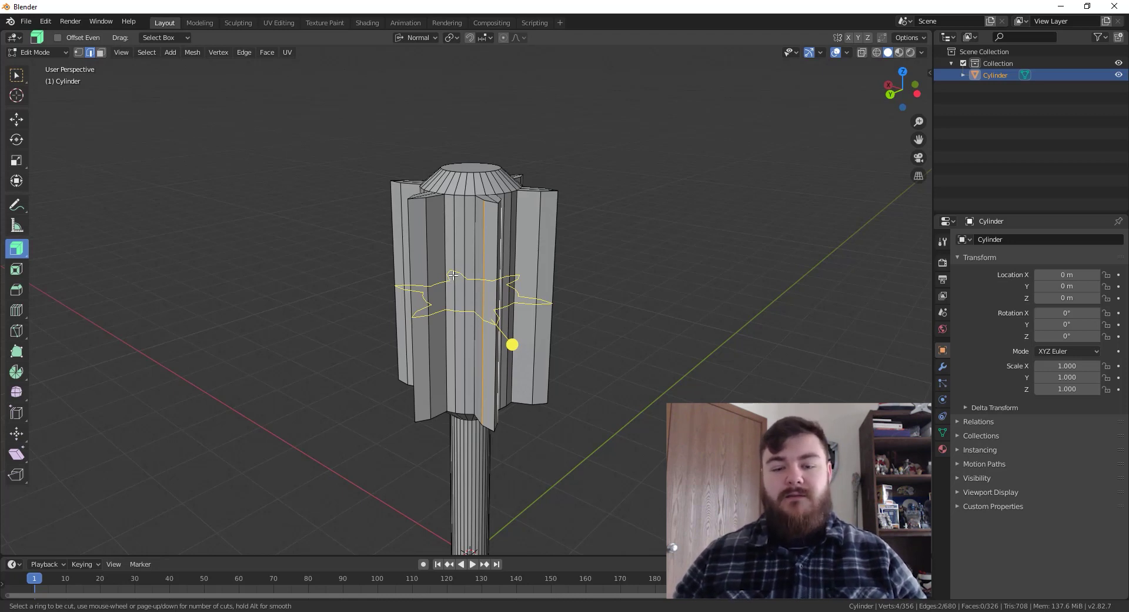
# Cut an edge loop around the mace head, sliding it to -0.275
pyautogui.click(453, 275)
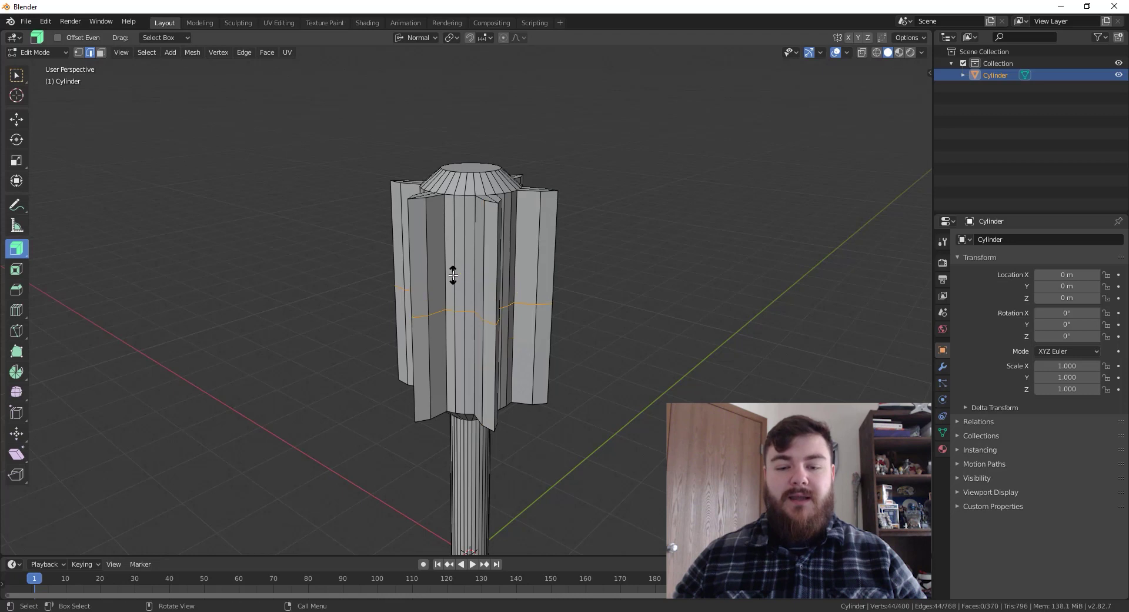
pyautogui.click(457, 245)
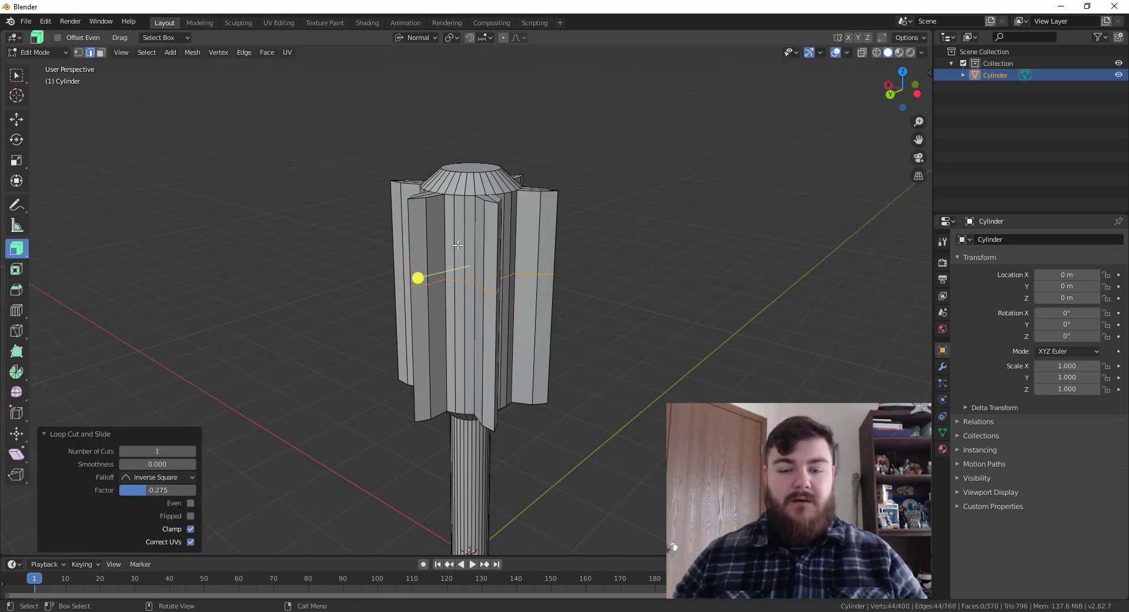
pyautogui.moveTo(463, 394); pyautogui.dragTo(225, 265, button='middle')
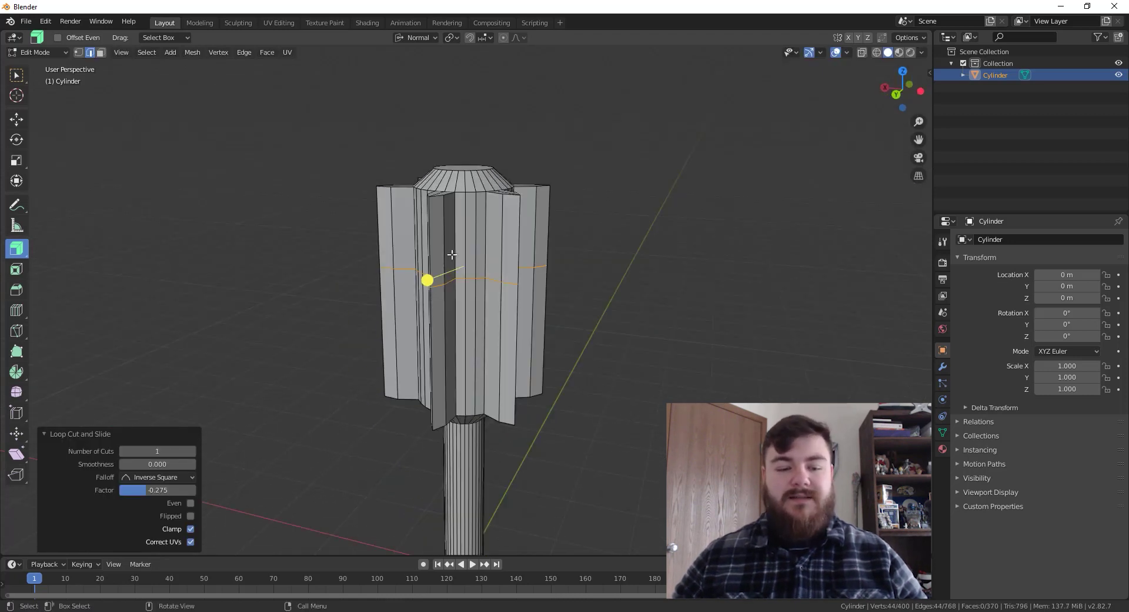
pyautogui.click(17, 75)
pyautogui.moveTo(465, 284); pyautogui.dragTo(493, 321, button='middle')
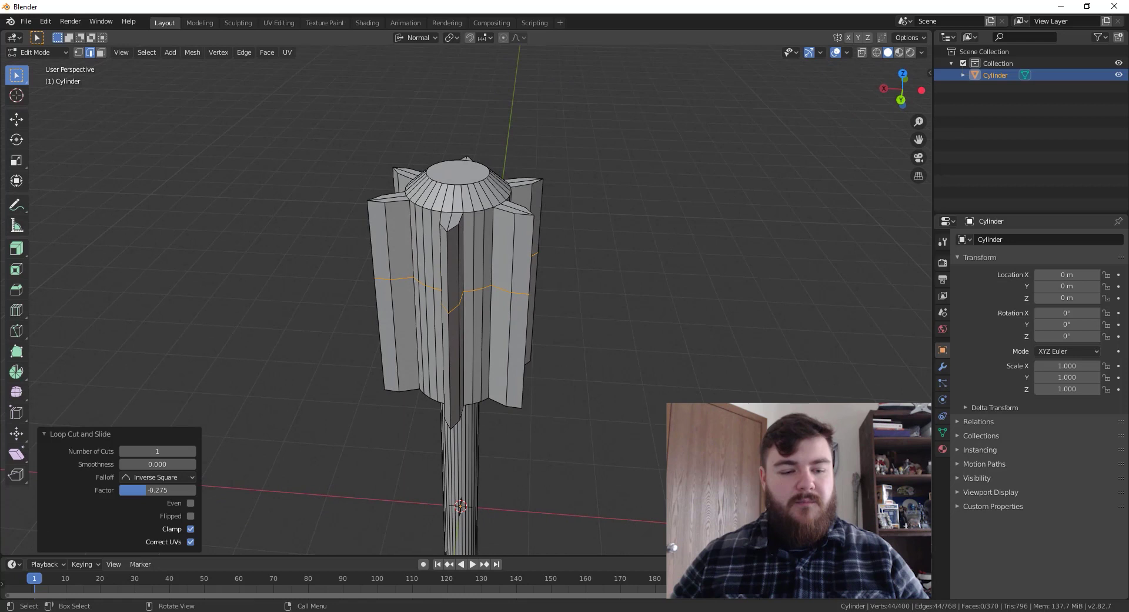
# Push/Pull the new loop inward by -0.118, then edge-slide it slightly
pyautogui.click(15, 436)
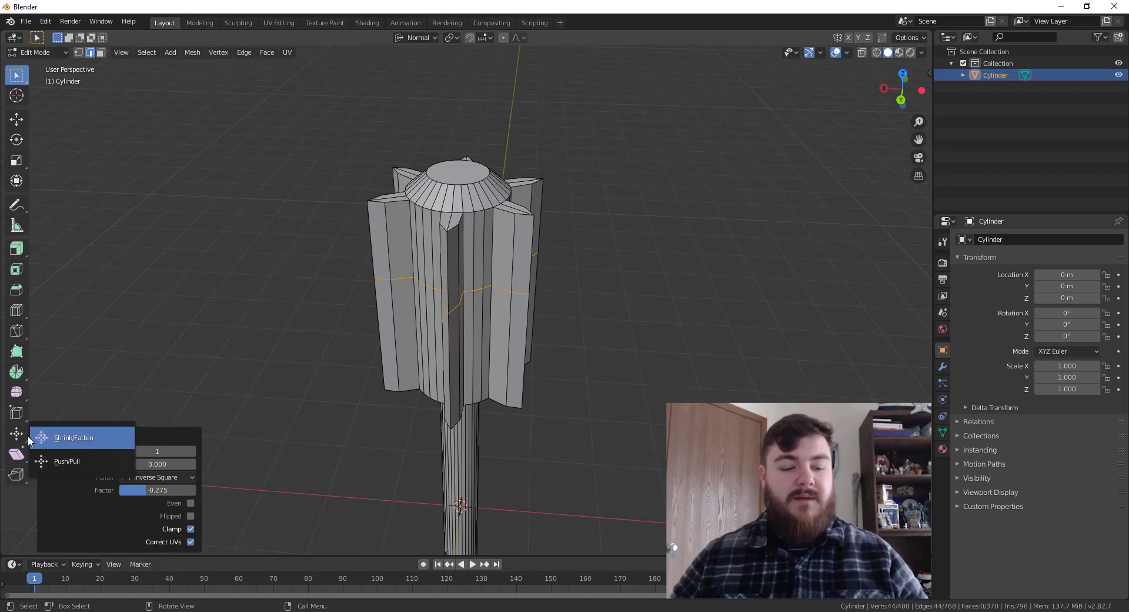
pyautogui.click(73, 464)
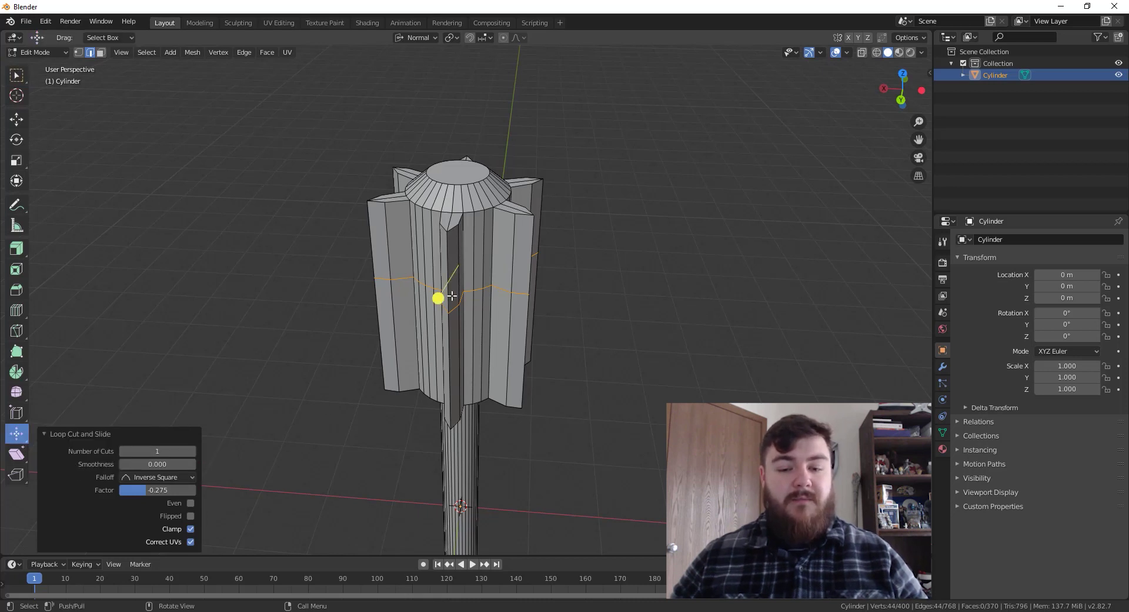
pyautogui.moveTo(440, 301); pyautogui.dragTo(474, 299)
pyautogui.moveTo(473, 299); pyautogui.dragTo(529, 322, button='middle')
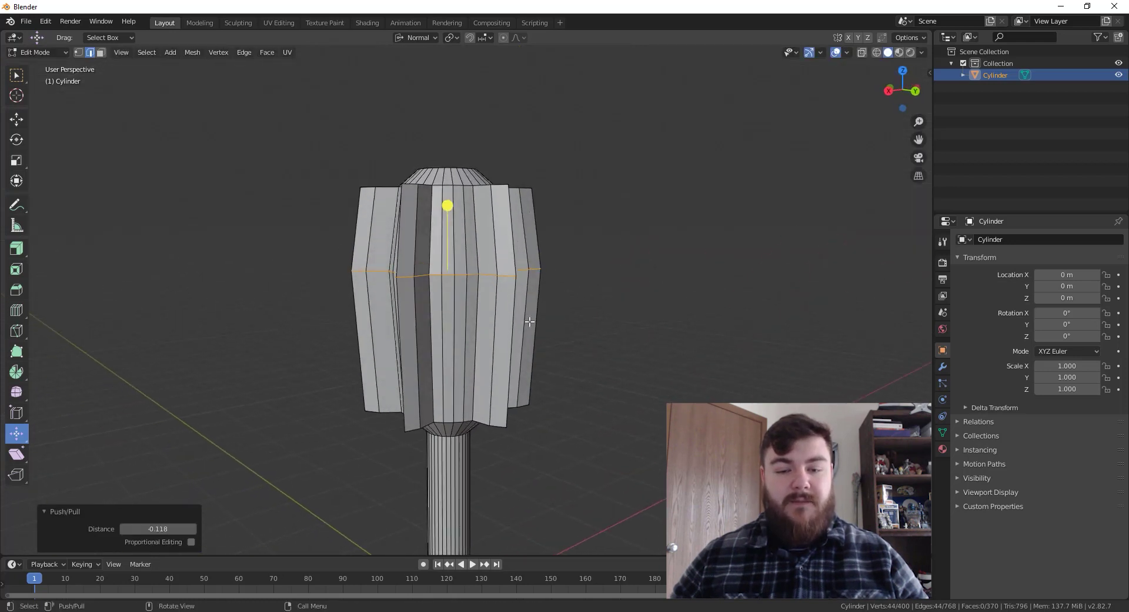
pyautogui.press('g')
pyautogui.press('g')
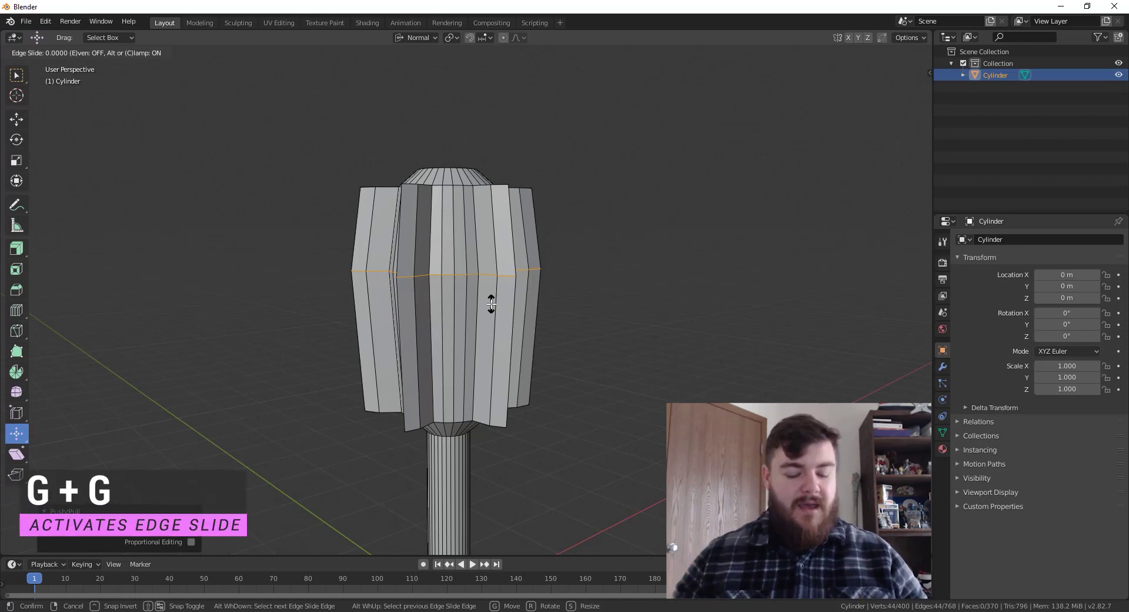
pyautogui.moveTo(496, 305)
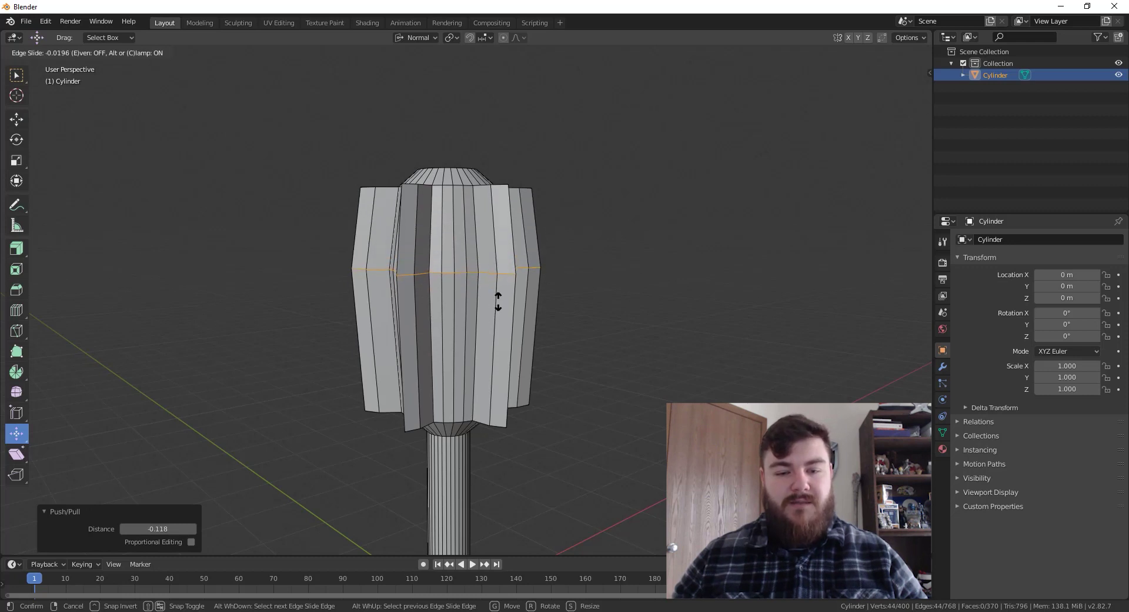
pyautogui.click(498, 303)
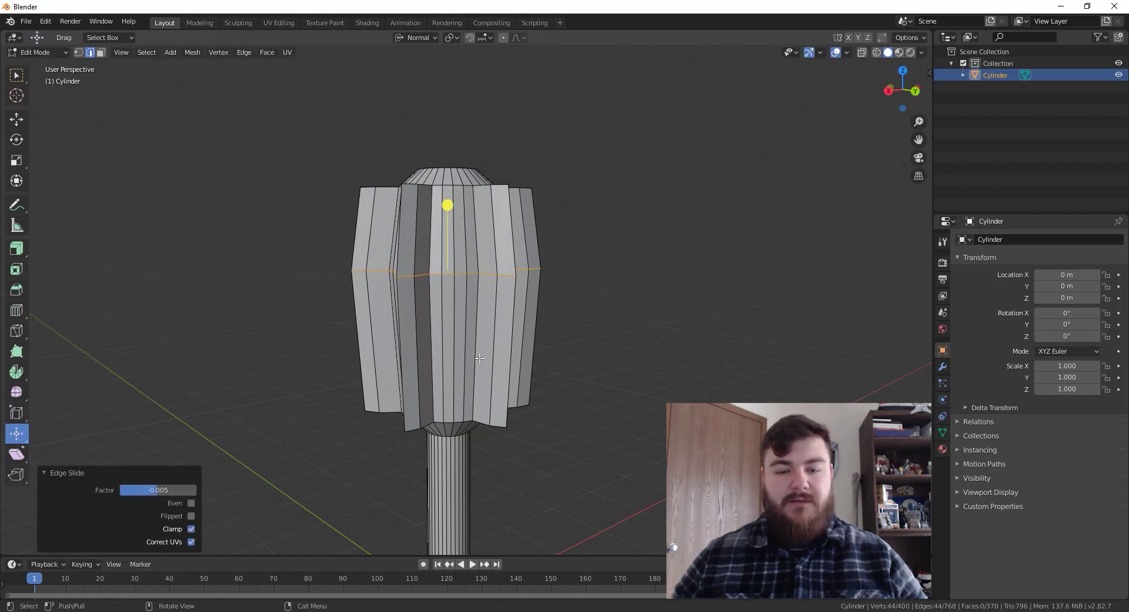
# Add an edge loop across the lower head band and push it 0.120
pyautogui.hotkey('ctrl', 'r')
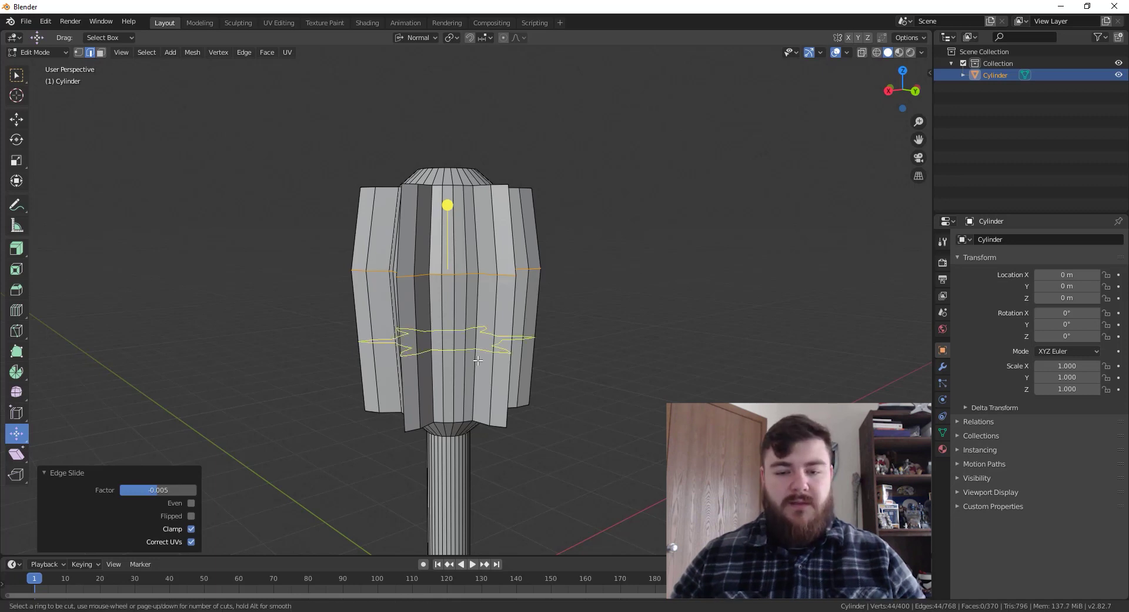
pyautogui.click(477, 359)
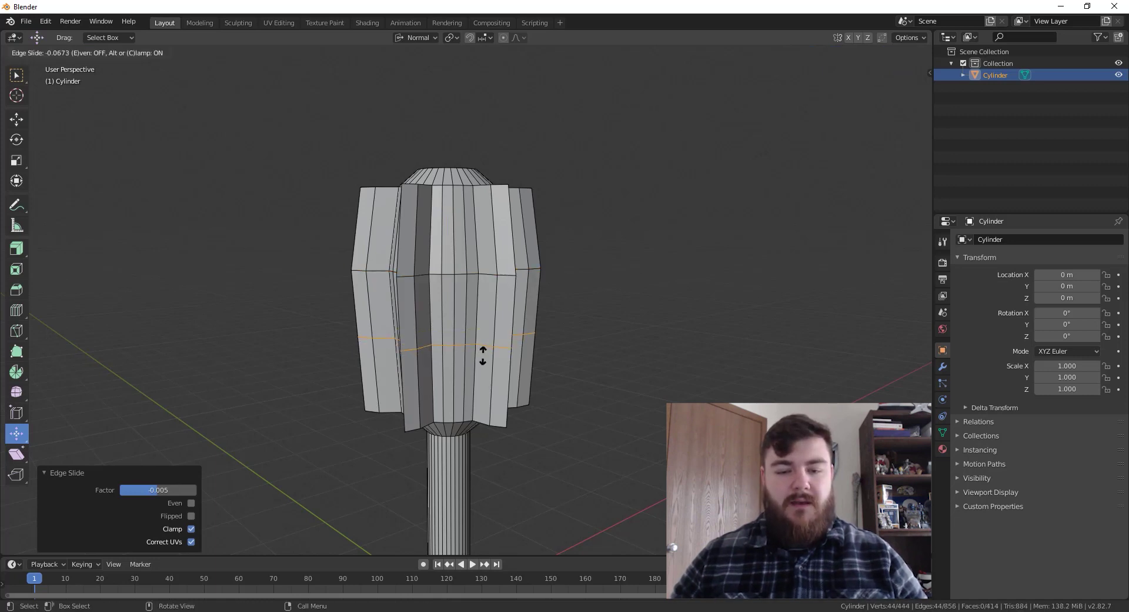
pyautogui.click(484, 351)
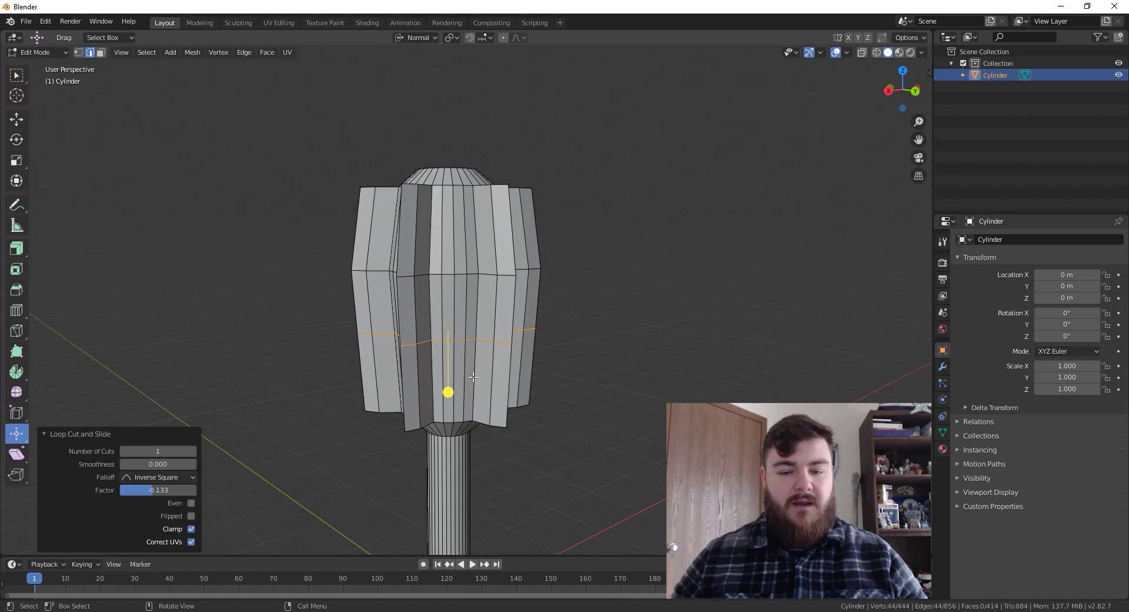
pyautogui.moveTo(448, 392); pyautogui.dragTo(450, 390)
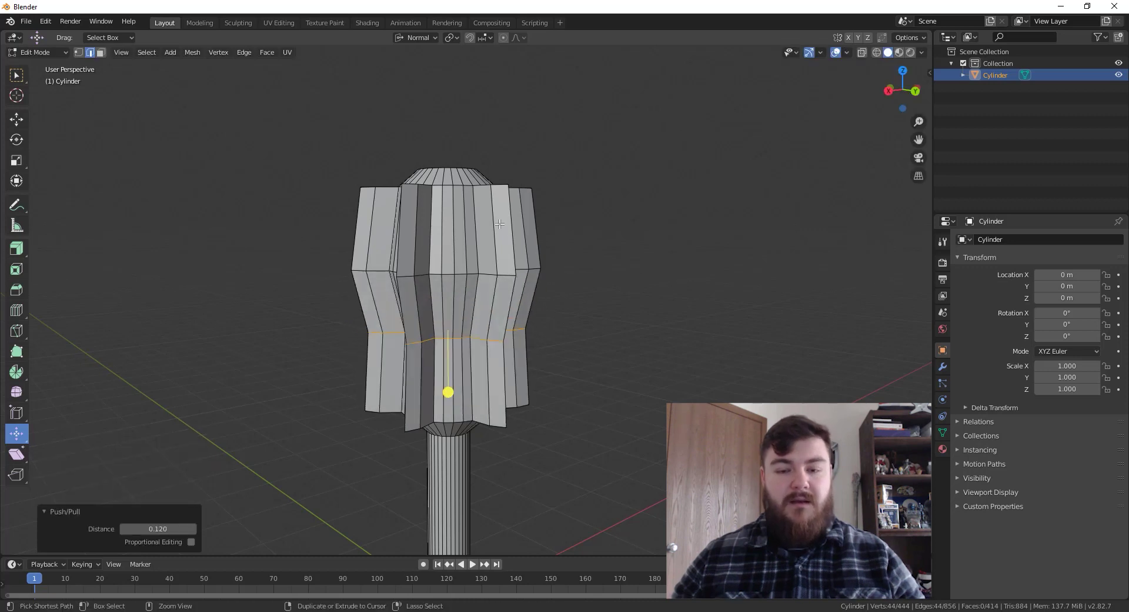
# Add an upper band loop pushed 0.157, then select the middle horizontal loop
pyautogui.hotkey('ctrl', 'r')
pyautogui.click(498, 227)
pyautogui.click(496, 227)
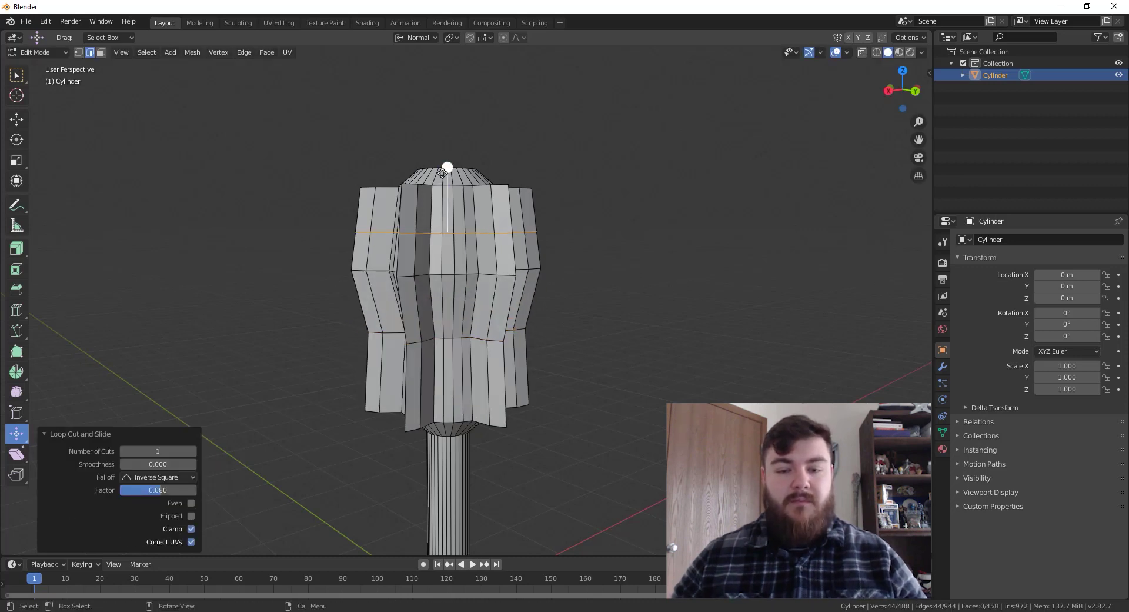
pyautogui.moveTo(442, 172); pyautogui.dragTo(446, 159)
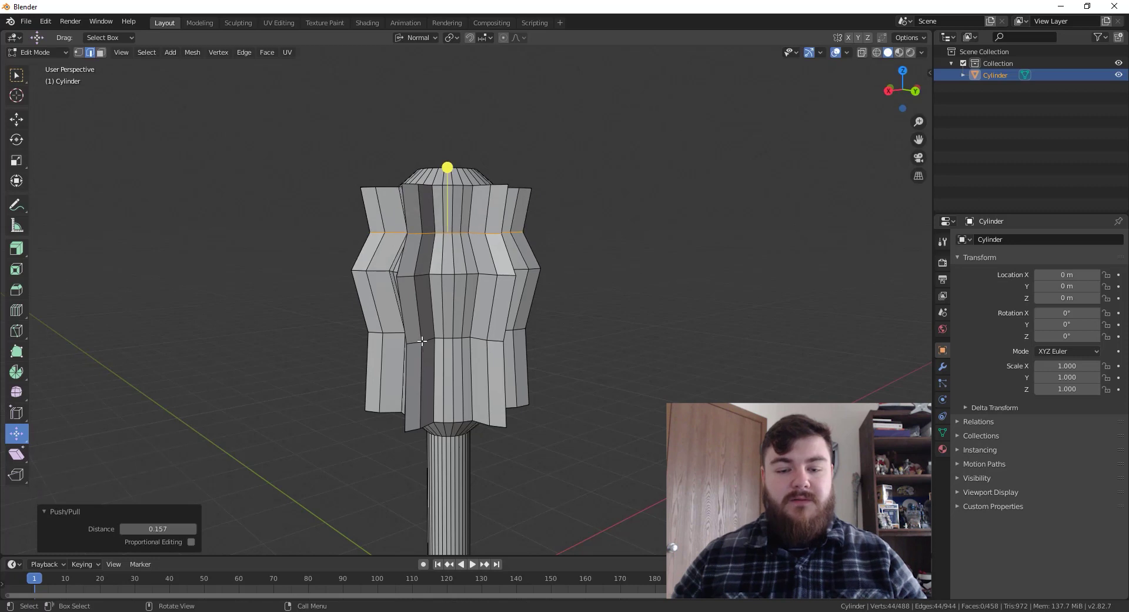
pyautogui.keyDown('alt'); pyautogui.click(414, 341); pyautogui.keyUp('alt')
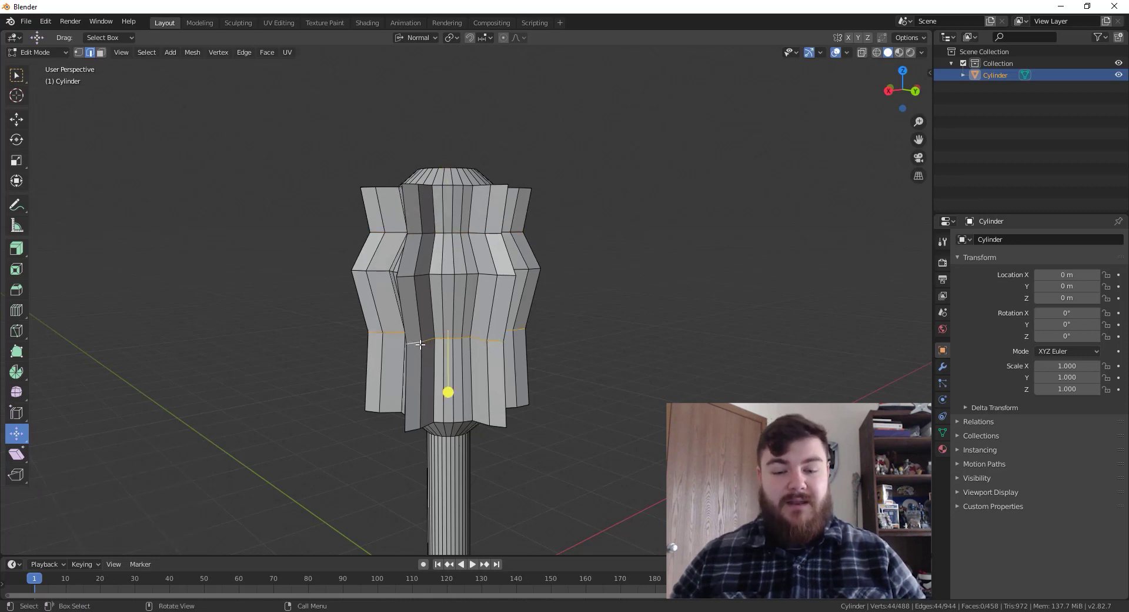
# Circle-deselect the front loop vertices lying between the blades
pyautogui.press('c')
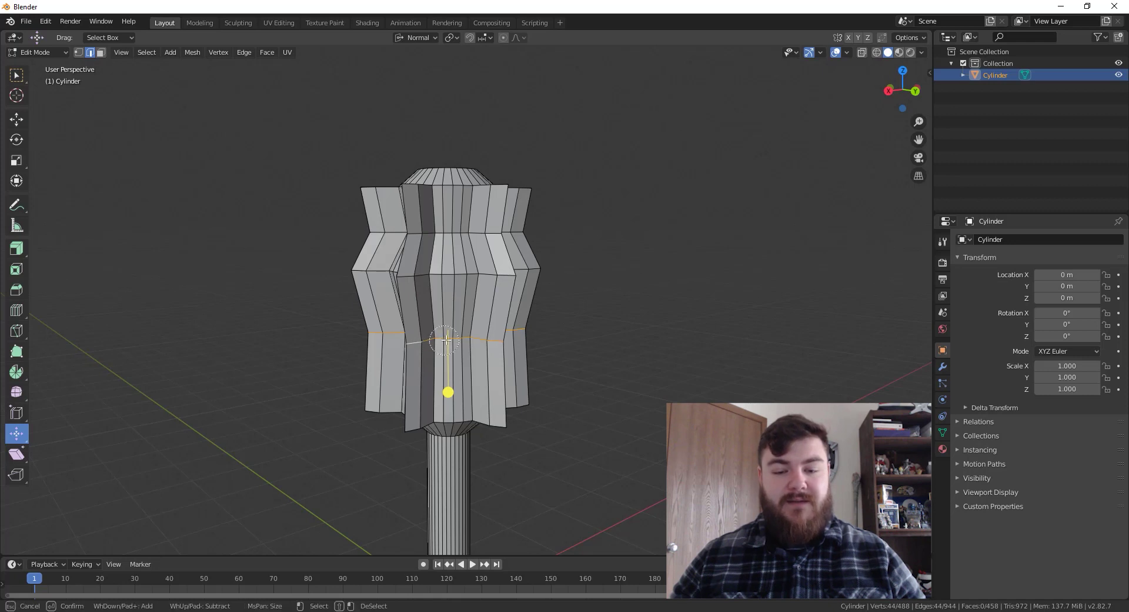
pyautogui.middleClick(443, 340)
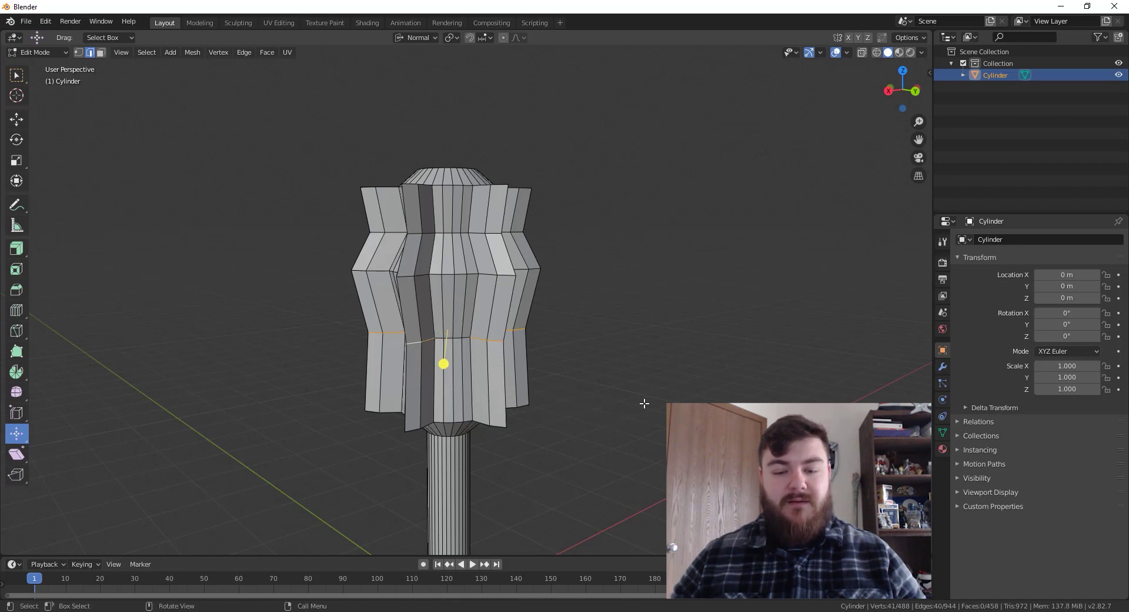
pyautogui.moveTo(645, 403); pyautogui.dragTo(470, 323, button='middle')
pyautogui.keyDown('shift'); pyautogui.moveTo(470, 319); pyautogui.dragTo(469, 344); pyautogui.keyUp('shift')
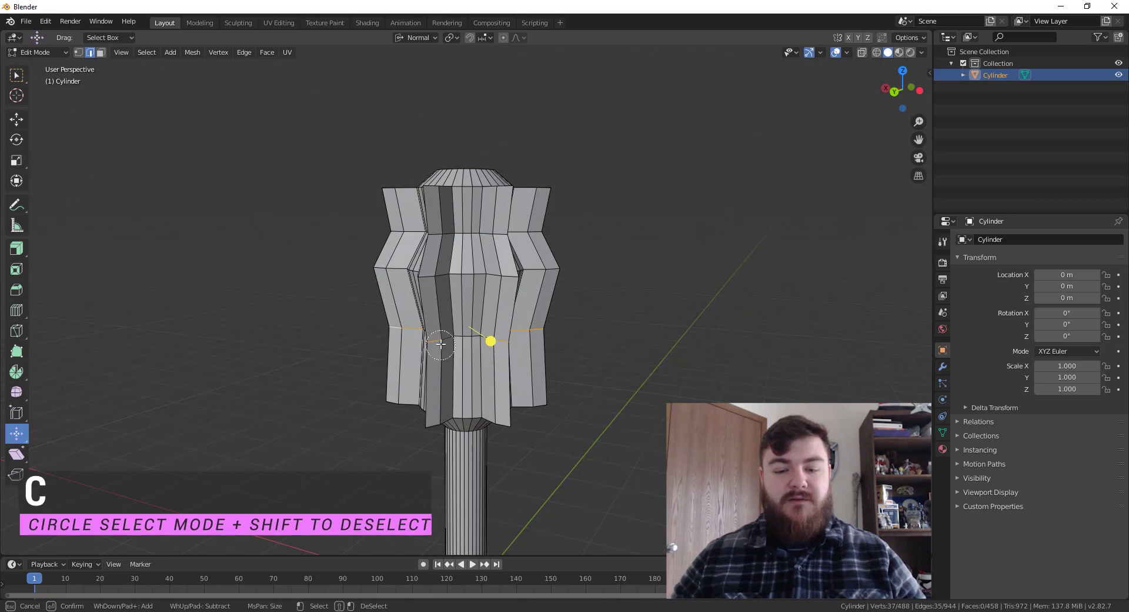
pyautogui.click(447, 338)
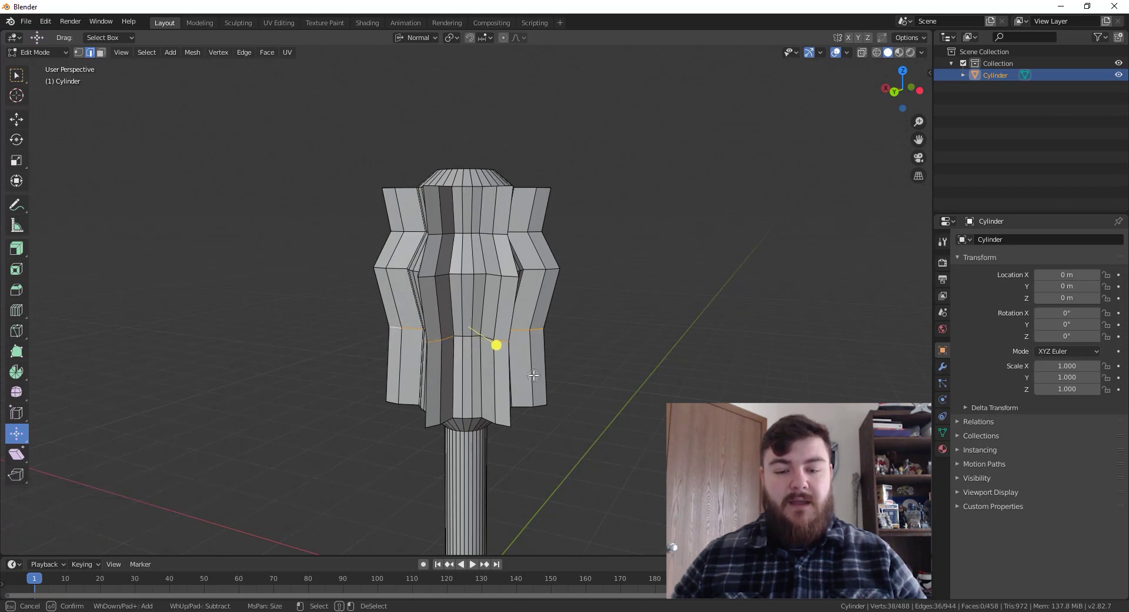
pyautogui.rightClick(644, 415)
pyautogui.moveTo(644, 416)
pyautogui.mouseDown(button='middle')
pyautogui.moveTo(665, 413)
pyautogui.moveTo(606, 405)
pyautogui.moveTo(477, 351)
pyautogui.mouseUp(button='middle')
# Circle-deselect the remaining between-blade vertices so only blade-crossing edges stay selected
pyautogui.press('c')
pyautogui.click(491, 334)
pyautogui.rightClick(484, 345)
pyautogui.press('c')
pyautogui.middleClick(485, 339)
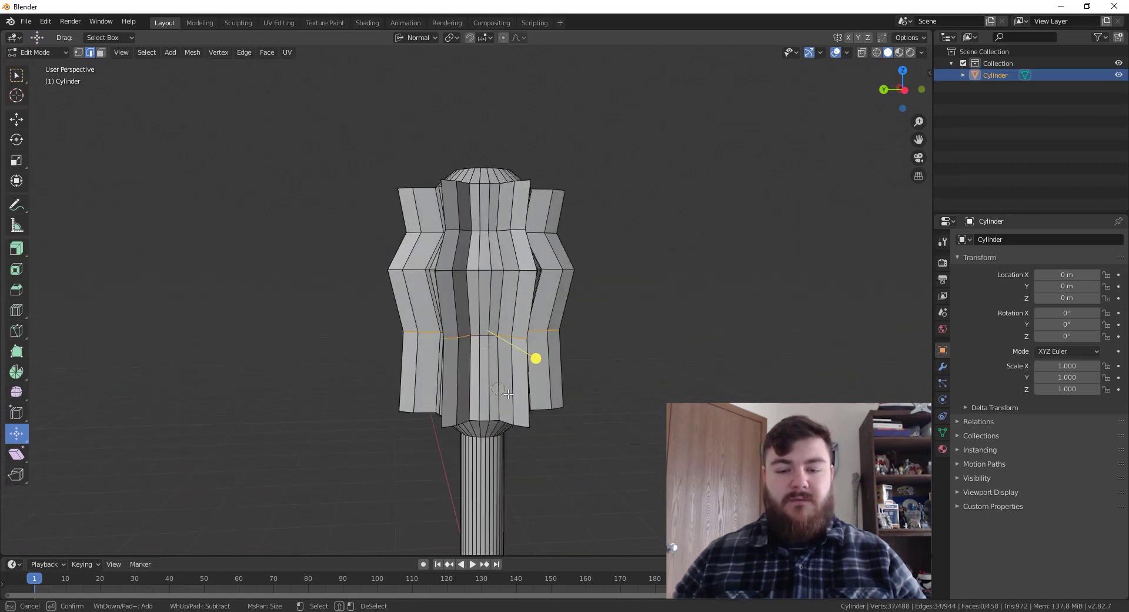
pyautogui.rightClick(486, 341)
pyautogui.moveTo(612, 412); pyautogui.dragTo(547, 389, button='middle')
pyautogui.press('c')
pyautogui.middleClick(479, 353)
pyautogui.middleClick(478, 353)
pyautogui.rightClick(618, 420)
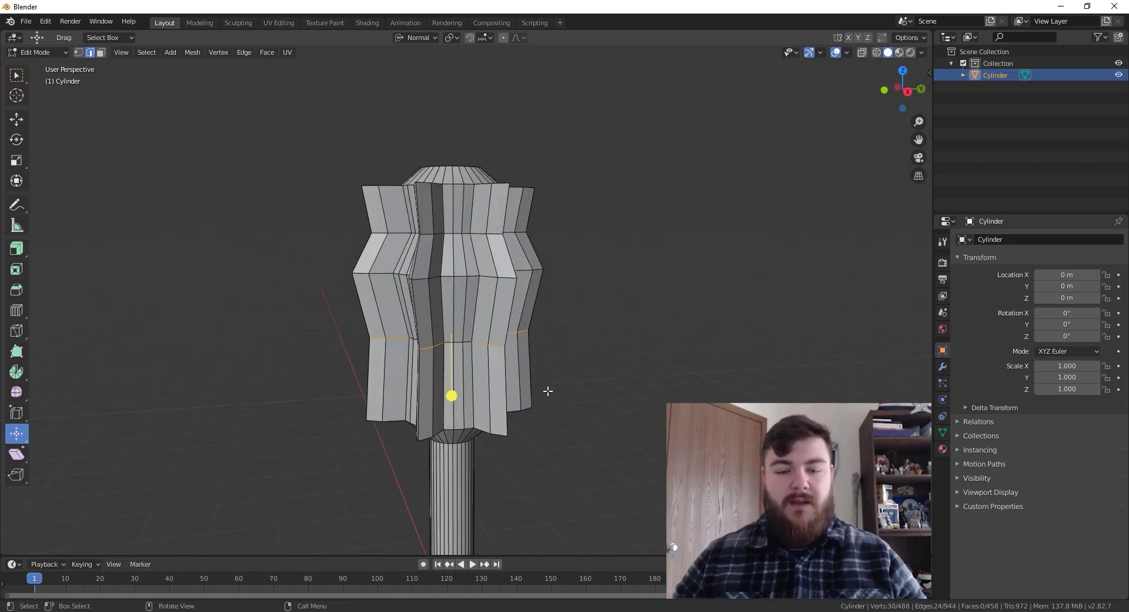
# Bevel the middle blade edges about 0.788 m wide with Clamp Overlap and 3 segments
pyautogui.hotkey('ctrl', 'b')
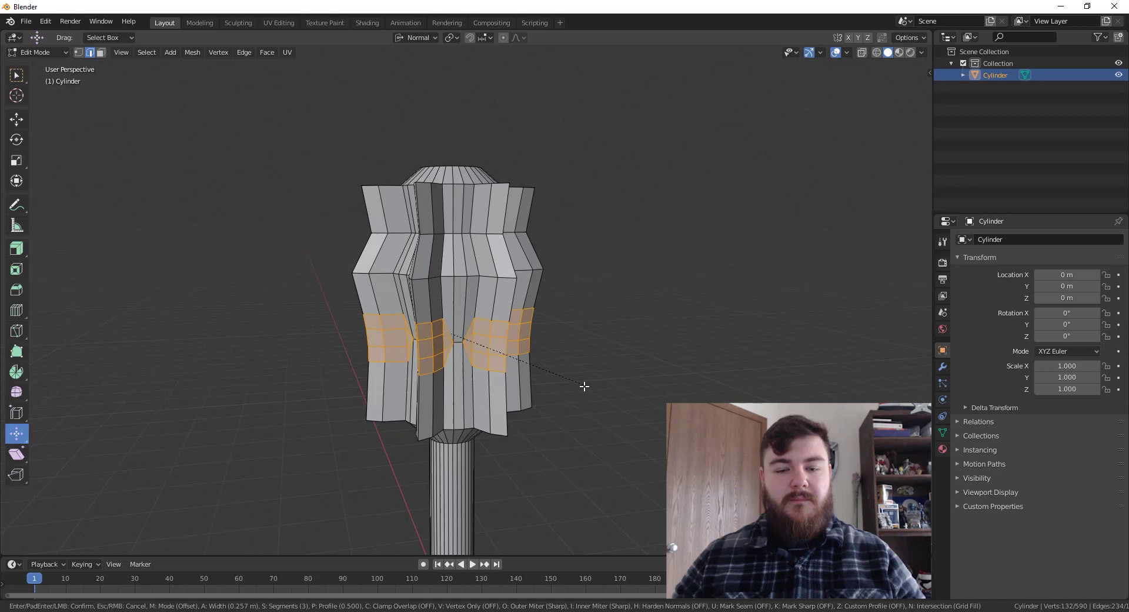
pyautogui.click(612, 433)
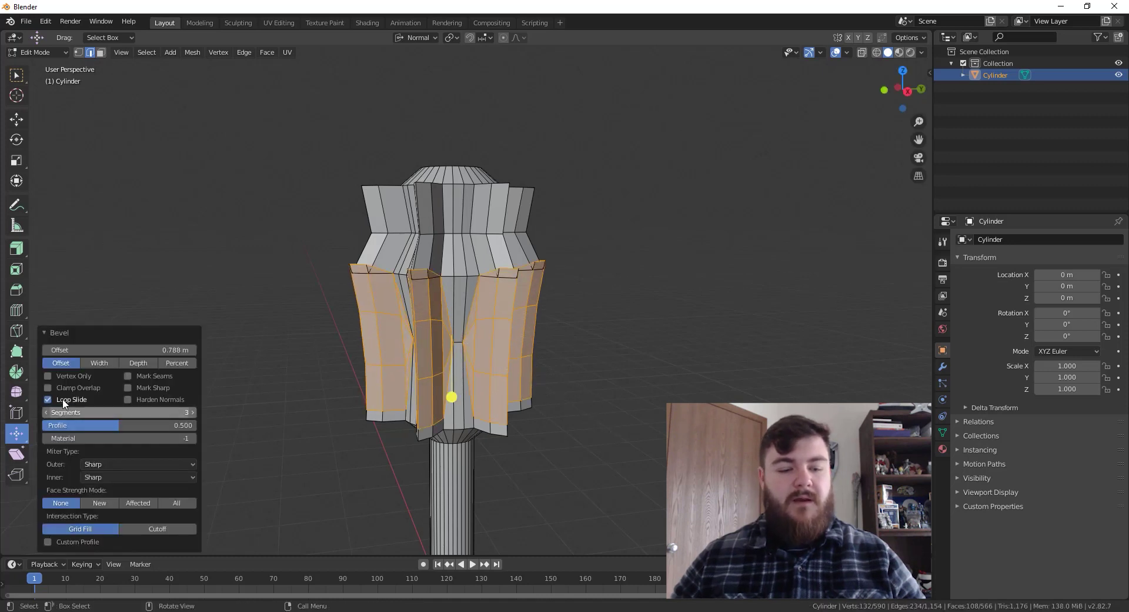
pyautogui.click(48, 389)
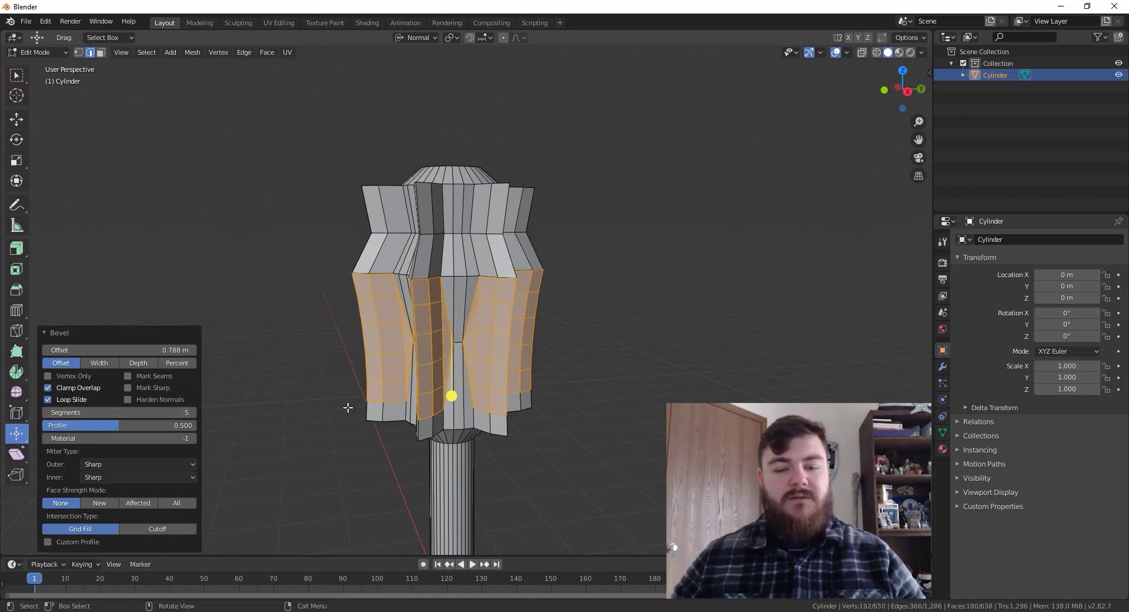
pyautogui.click(47, 412)
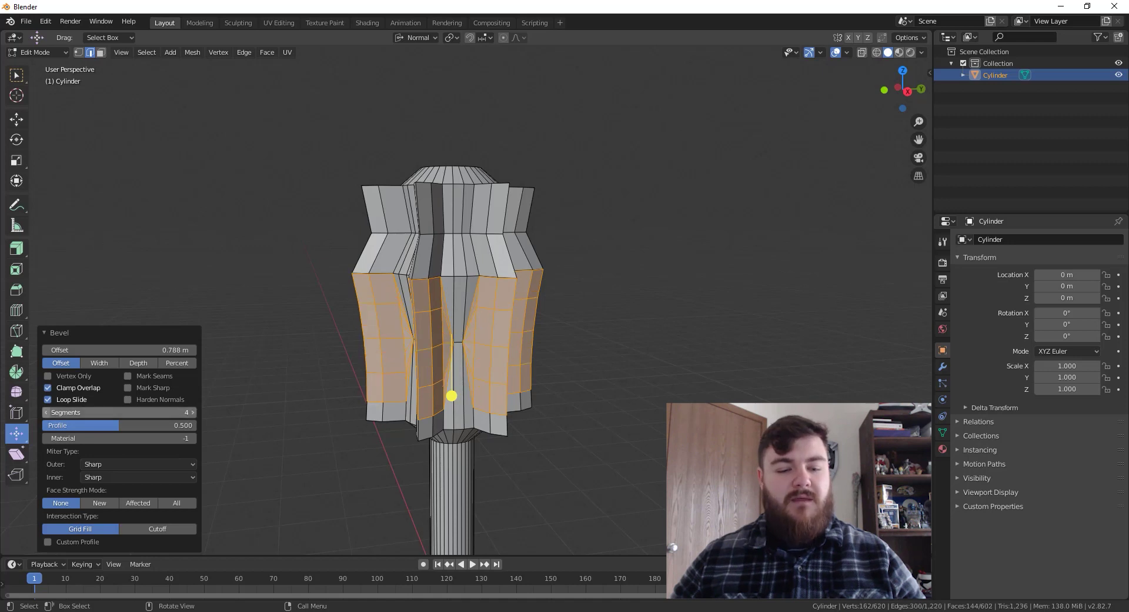
pyautogui.click(47, 412)
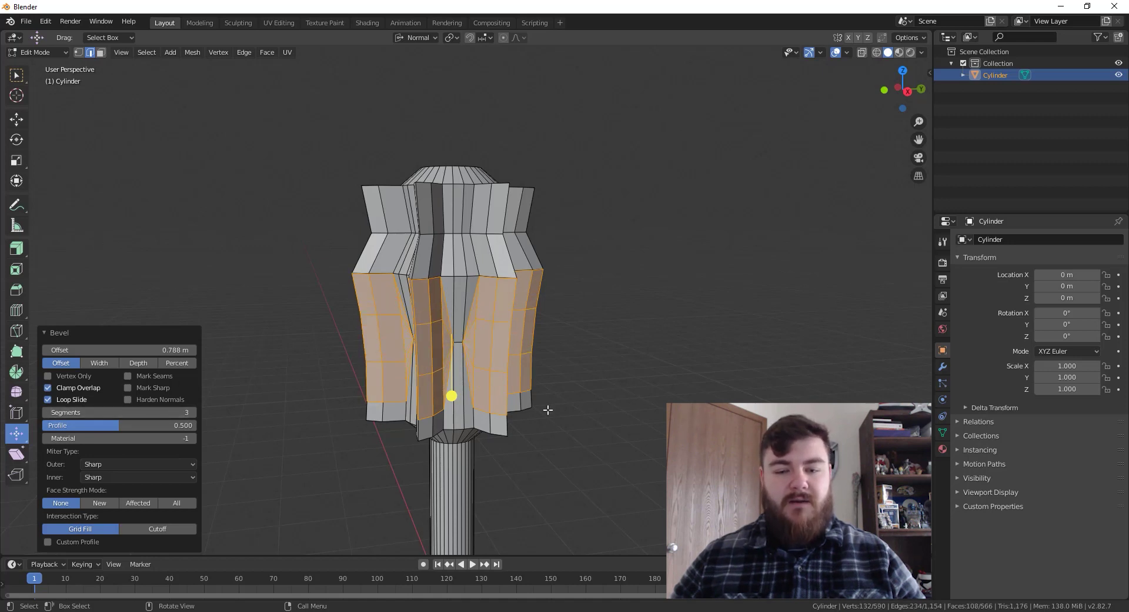
pyautogui.click(500, 228)
# Select the upper horizontal loop and deselect its vertices between the blades
pyautogui.keyDown('alt'); pyautogui.click(428, 234); pyautogui.keyUp('alt')
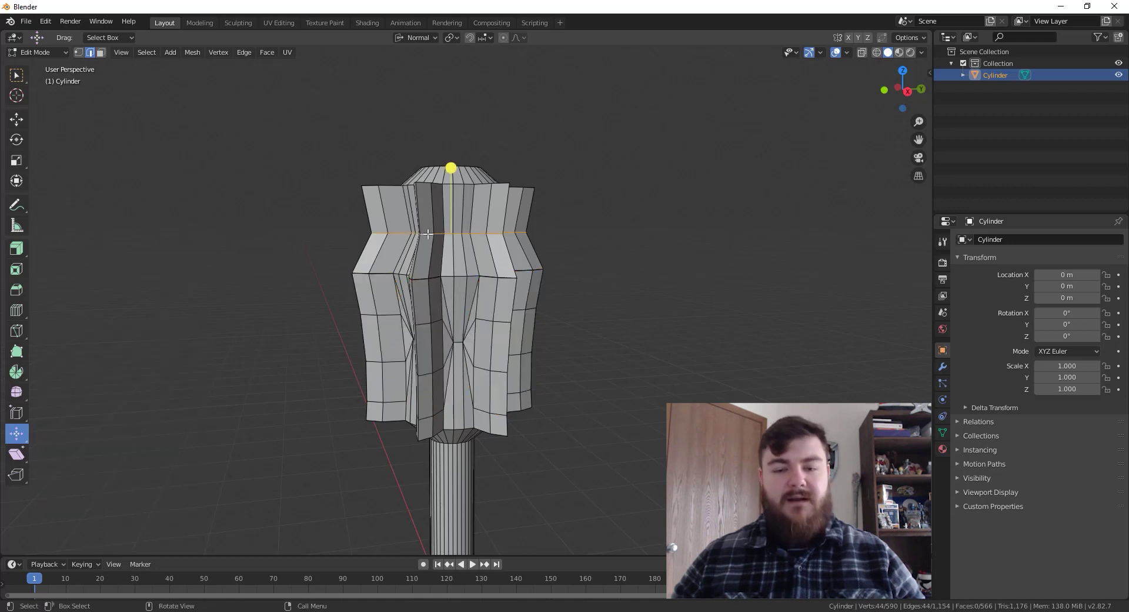
pyautogui.moveTo(486, 286); pyautogui.dragTo(452, 301, button='middle')
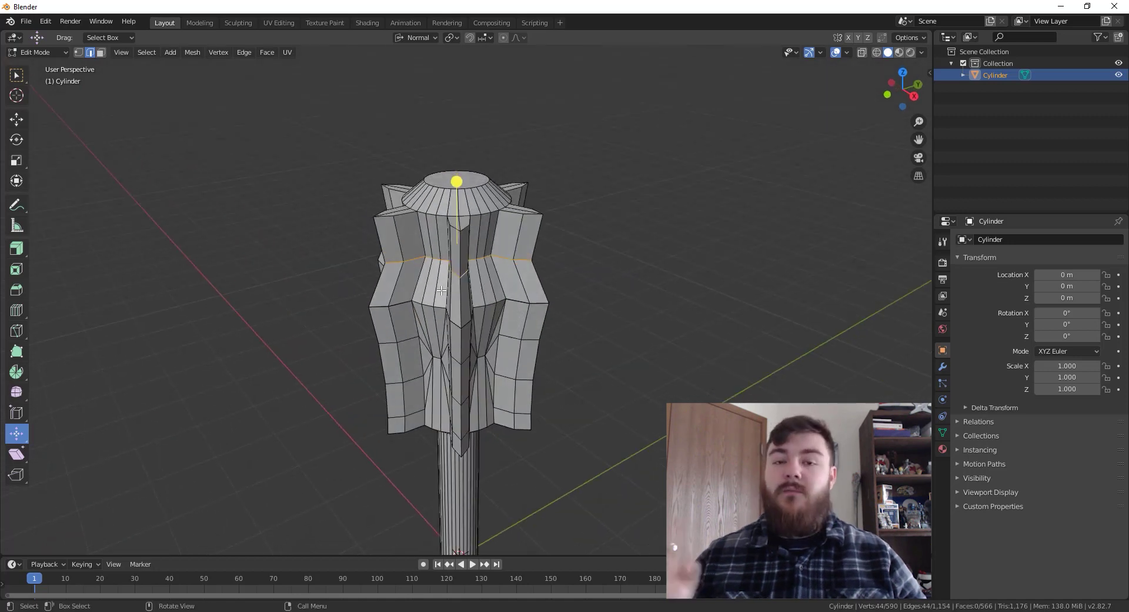
pyautogui.press('c')
pyautogui.moveTo(435, 274)
pyautogui.mouseDown(button='middle')
pyautogui.moveTo(459, 275)
pyautogui.moveTo(482, 310)
pyautogui.moveTo(448, 279)
pyautogui.mouseUp(button='middle')
pyautogui.rightClick(460, 276)
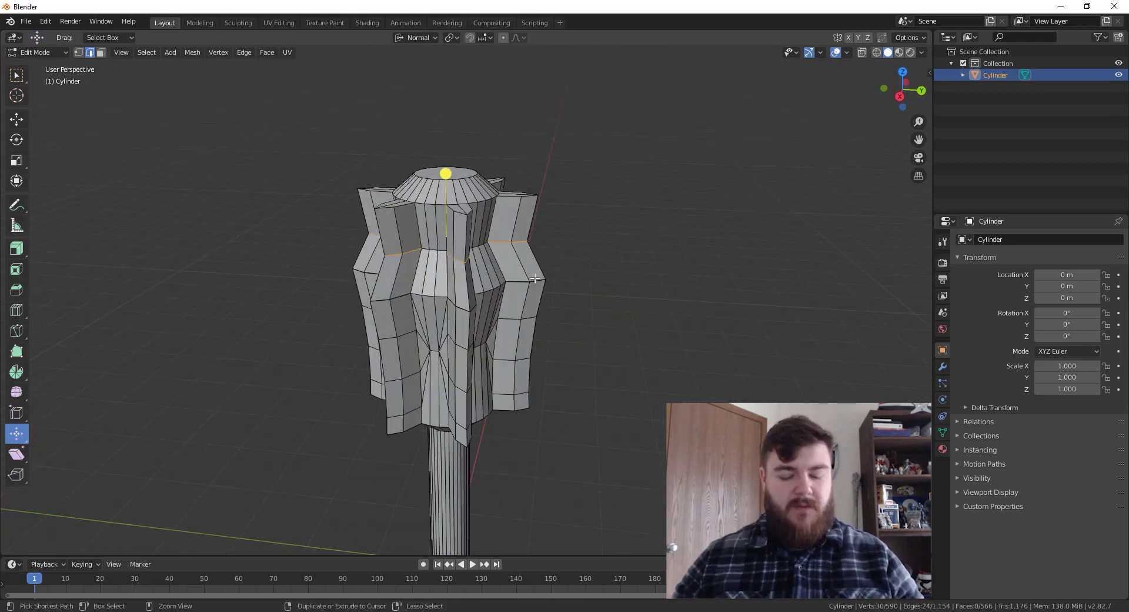
# Bevel the upper blade edges into a 3-segment, 0.657 m band and check it in Object Mode
pyautogui.hotkey('ctrl', 'b')
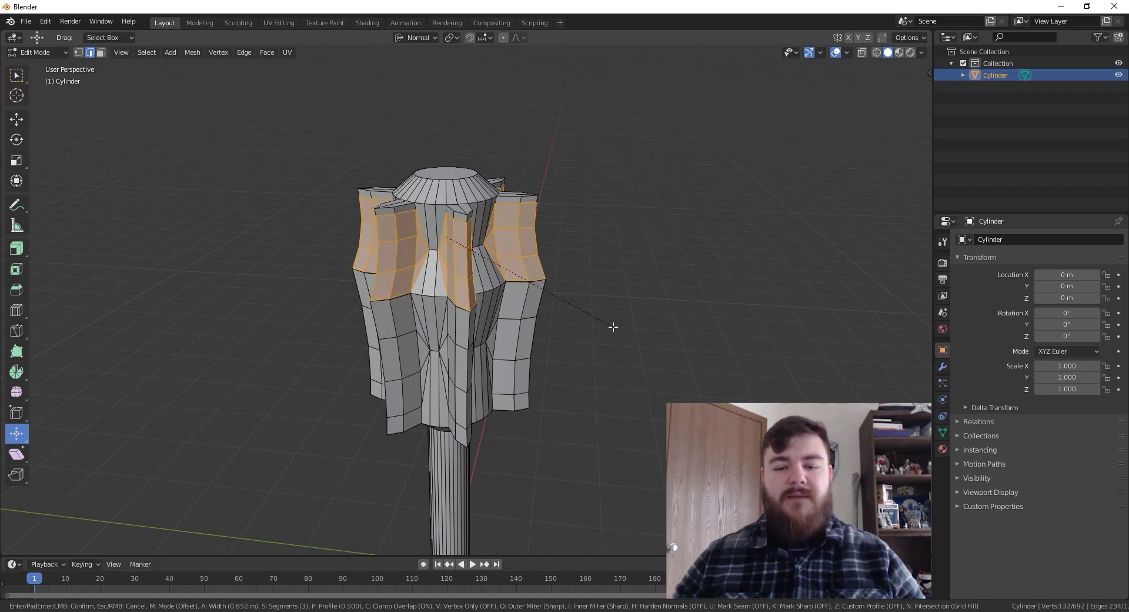
pyautogui.click(613, 326)
pyautogui.moveTo(645, 427); pyautogui.dragTo(594, 378, button='middle')
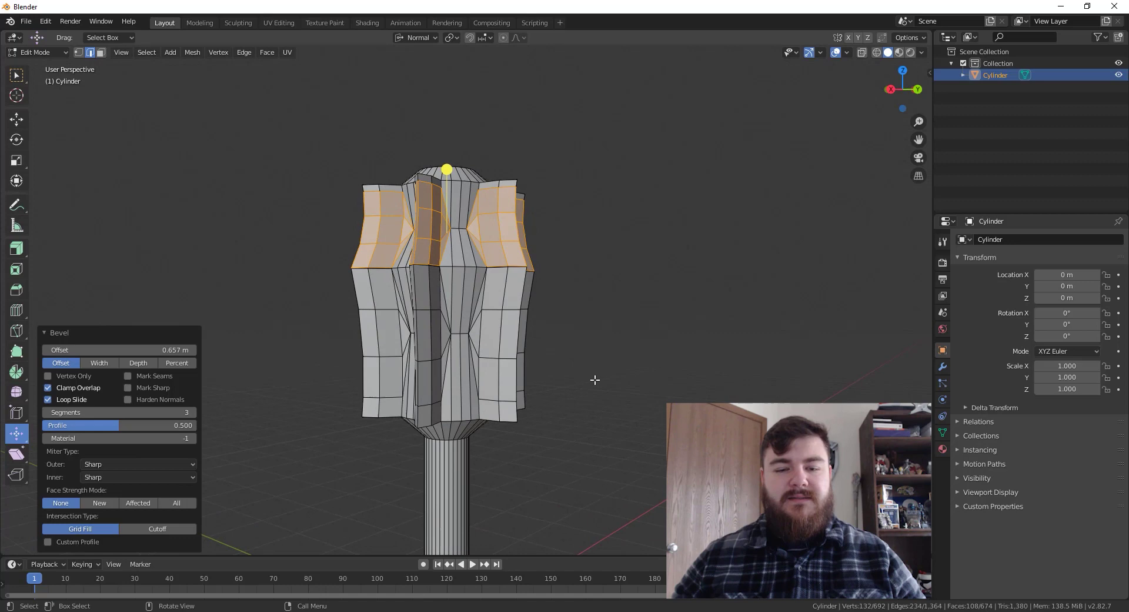
pyautogui.press('Tab')
pyautogui.moveTo(528, 354); pyautogui.dragTo(450, 326, button='middle')
pyautogui.press('Tab')
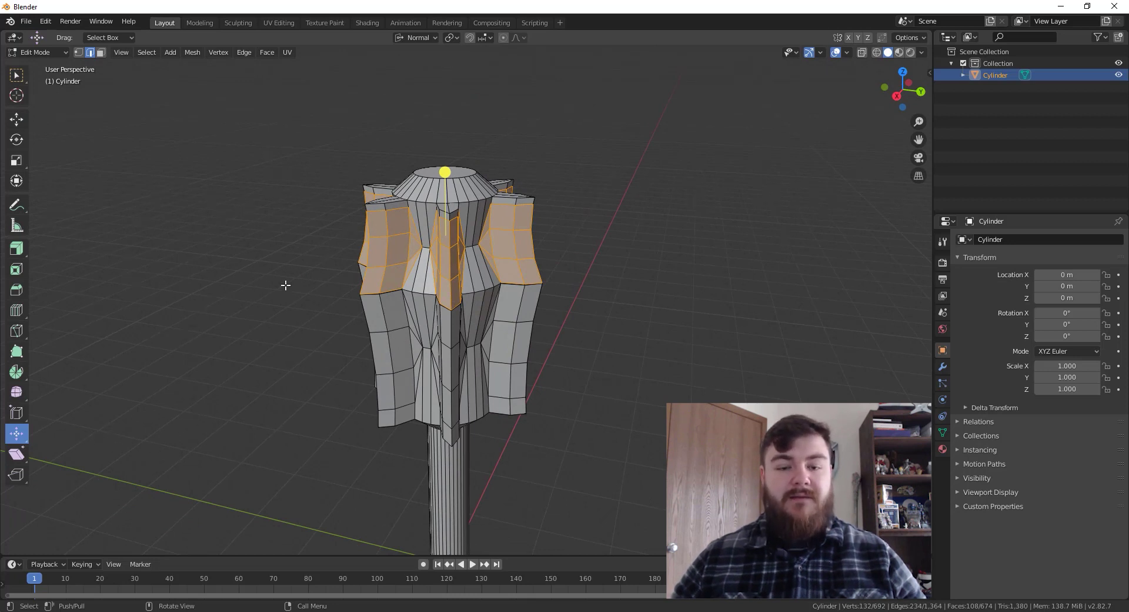
# Select the whole mesh and run Merge by Distance
pyautogui.press('a')
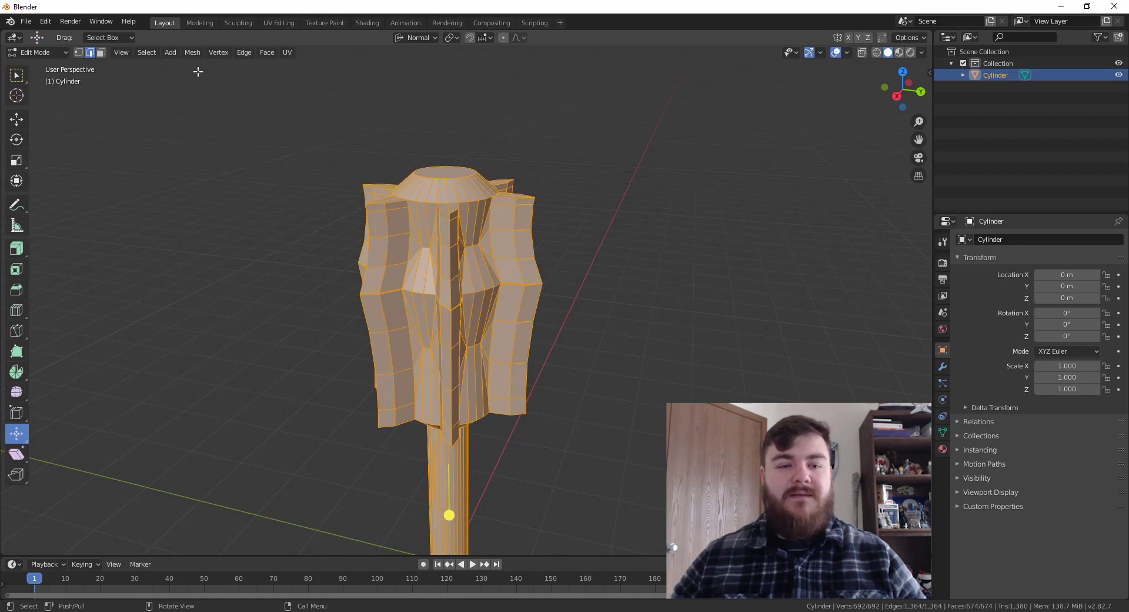
pyautogui.click(192, 53)
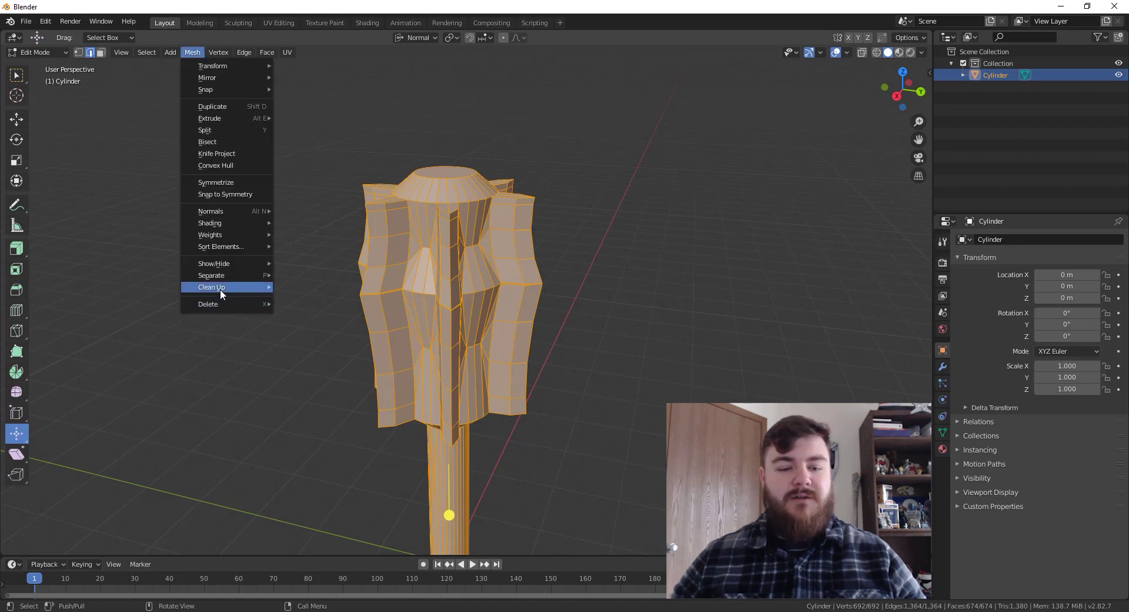
pyautogui.moveTo(221, 292)
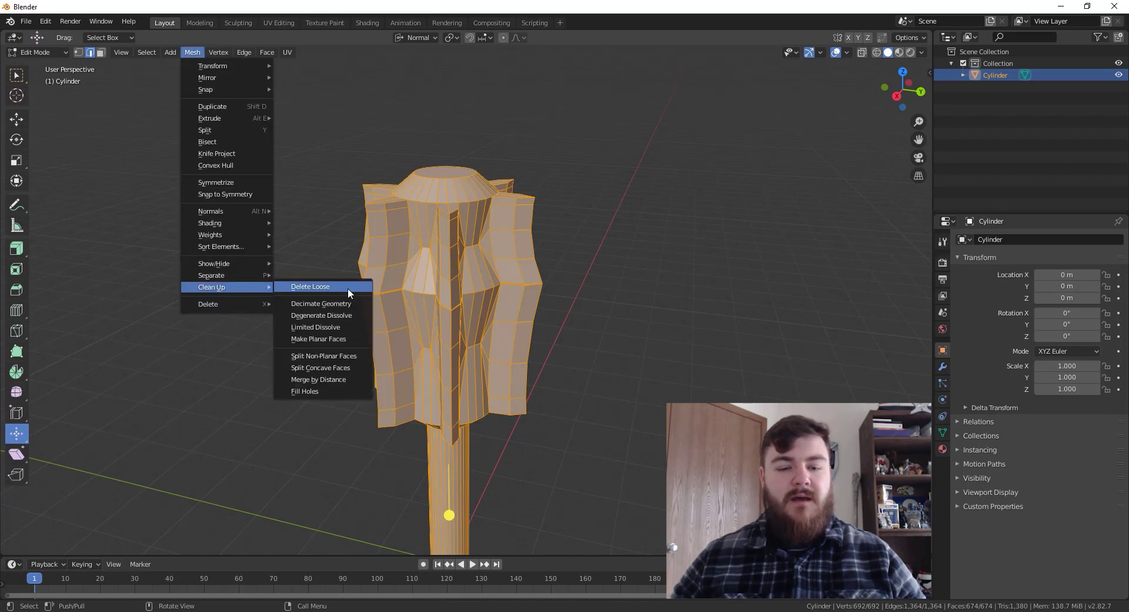
pyautogui.click(338, 380)
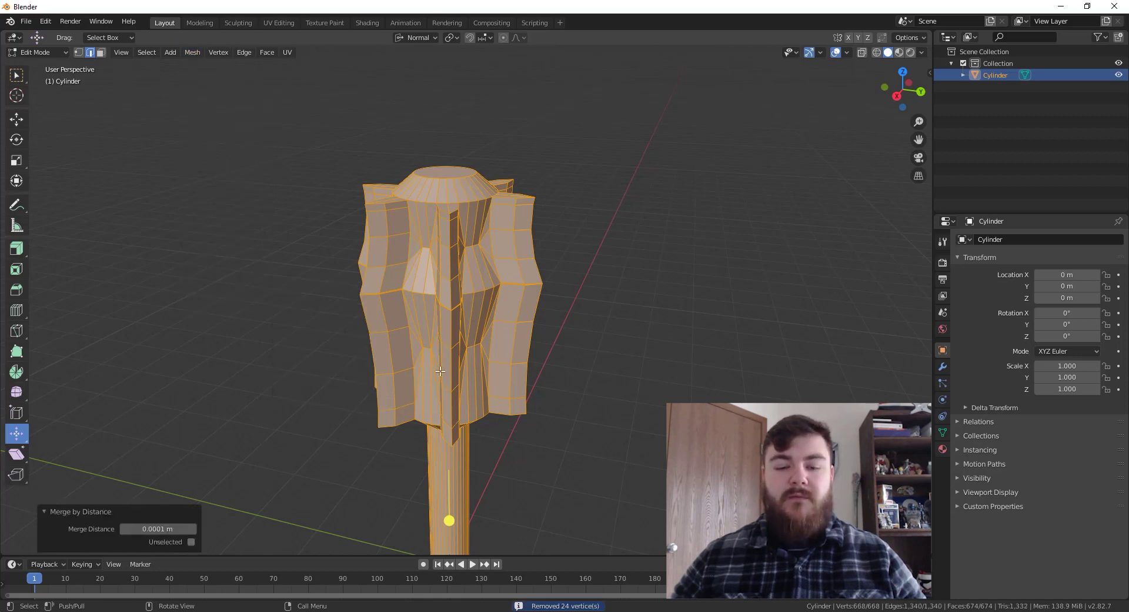
pyautogui.hotkey('alt', 'a')
pyautogui.press('a')
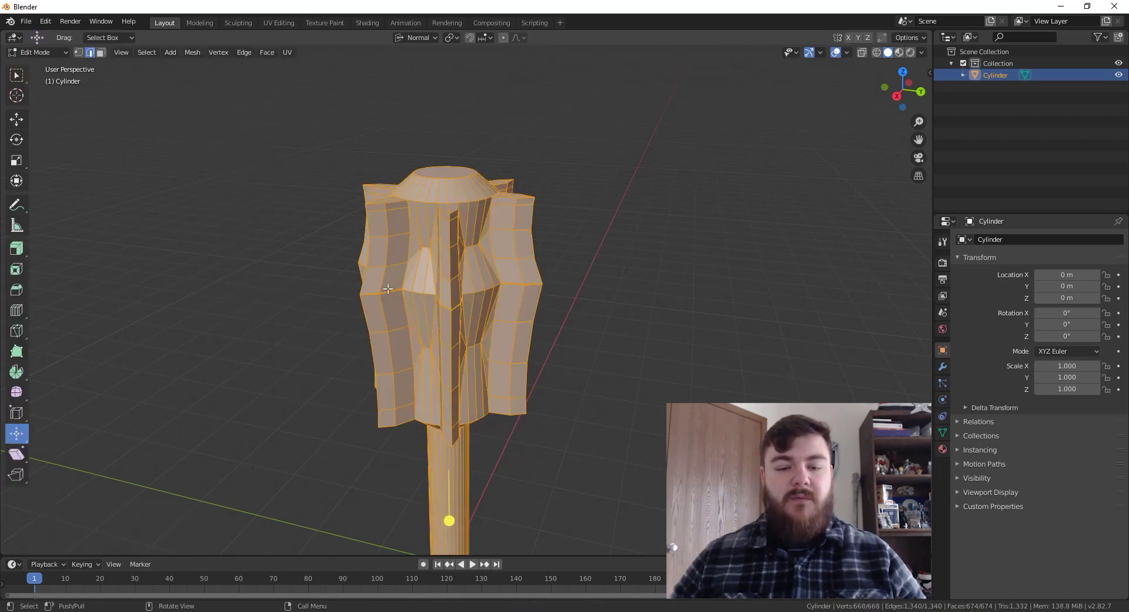
# Switch to vertex select and inspect a single vertex on the head
pyautogui.press('1')
pyautogui.hotkey('alt', 'a')
pyautogui.scroll(4, 394, 322)
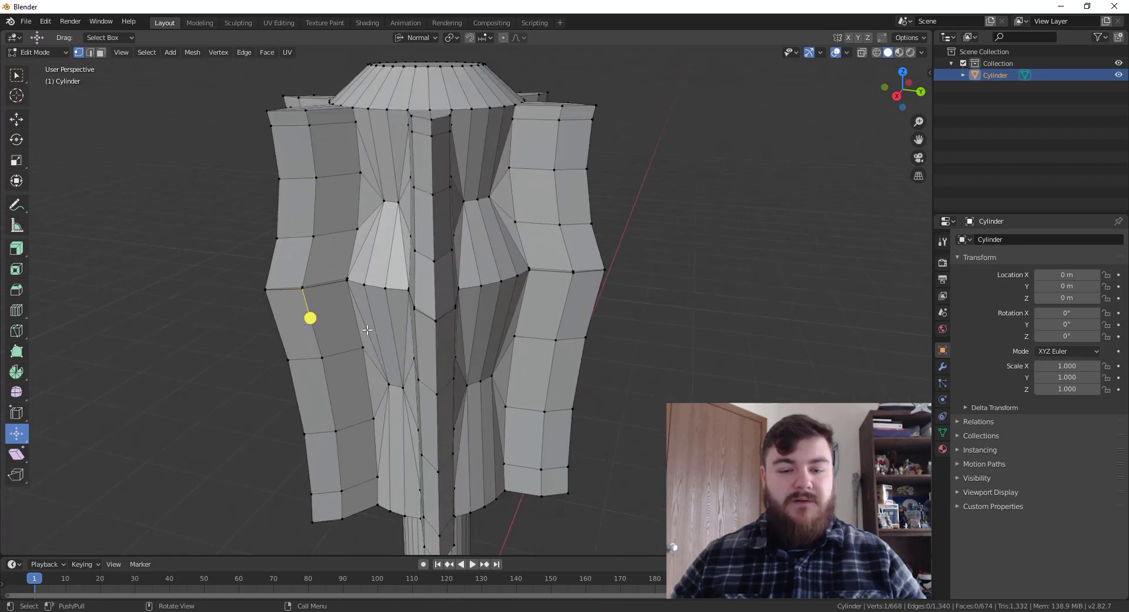
pyautogui.click(362, 291)
pyautogui.scroll(2, 398, 318)
pyautogui.moveTo(397, 317); pyautogui.dragTo(330, 269, button='middle')
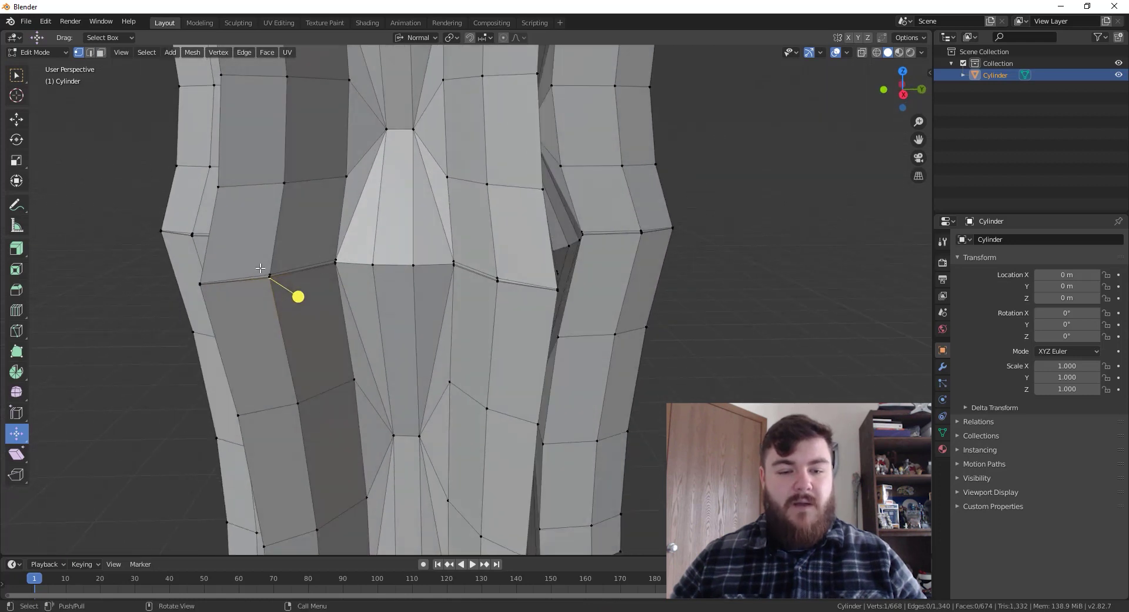
pyautogui.moveTo(258, 288); pyautogui.dragTo(304, 294, button='middle')
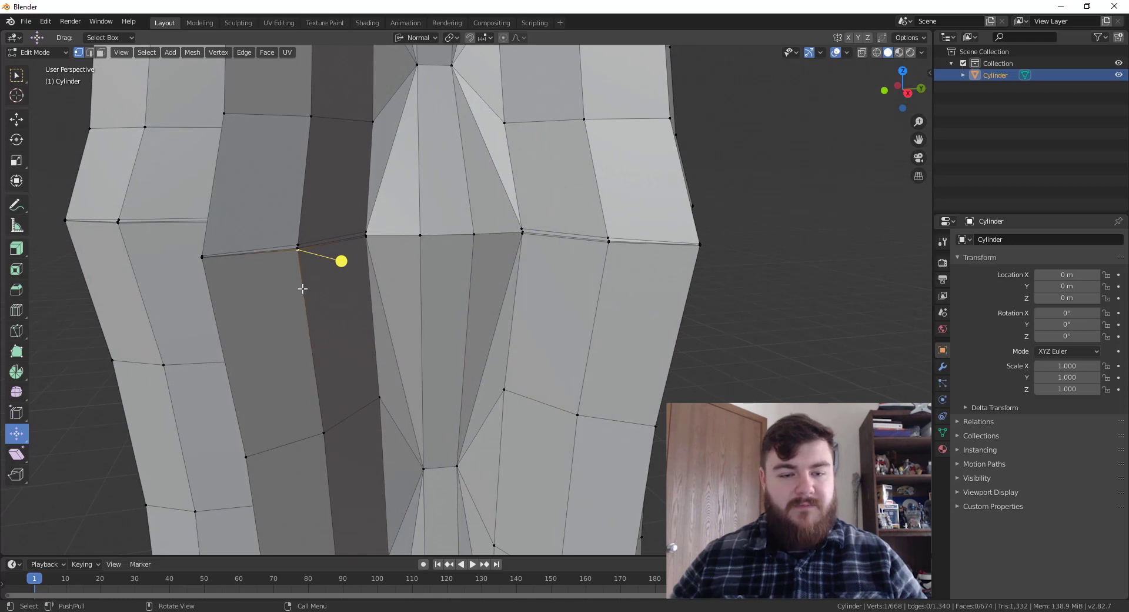
pyautogui.scroll(-3, 303, 288)
# Select all and rerun Merge by Distance with a 0.0201 m merge distance
pyautogui.press('a')
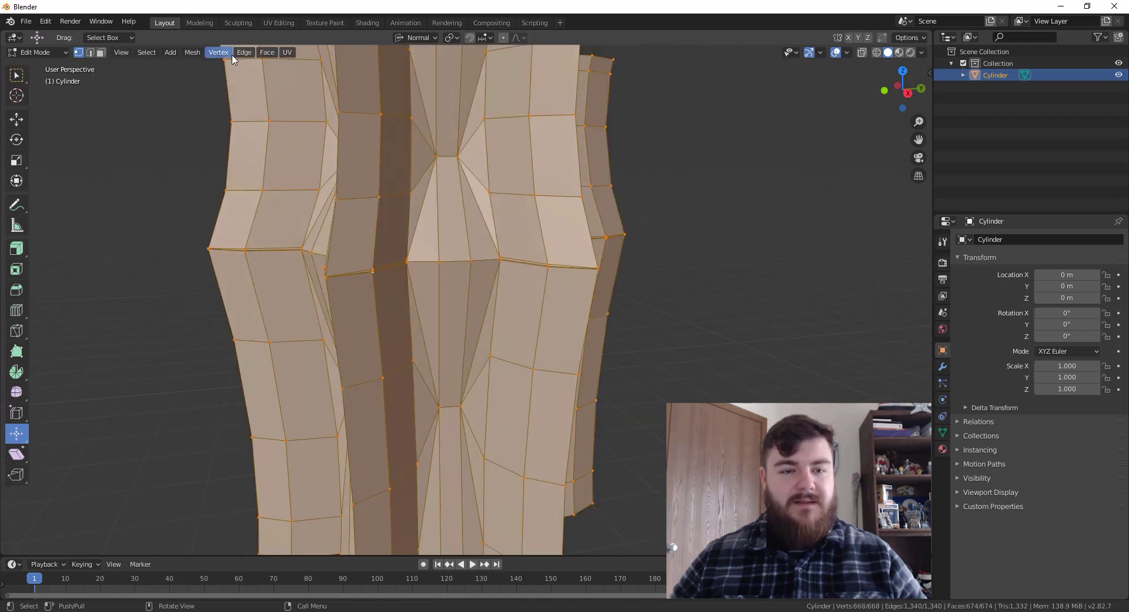
pyautogui.click(192, 52)
pyautogui.moveTo(230, 292)
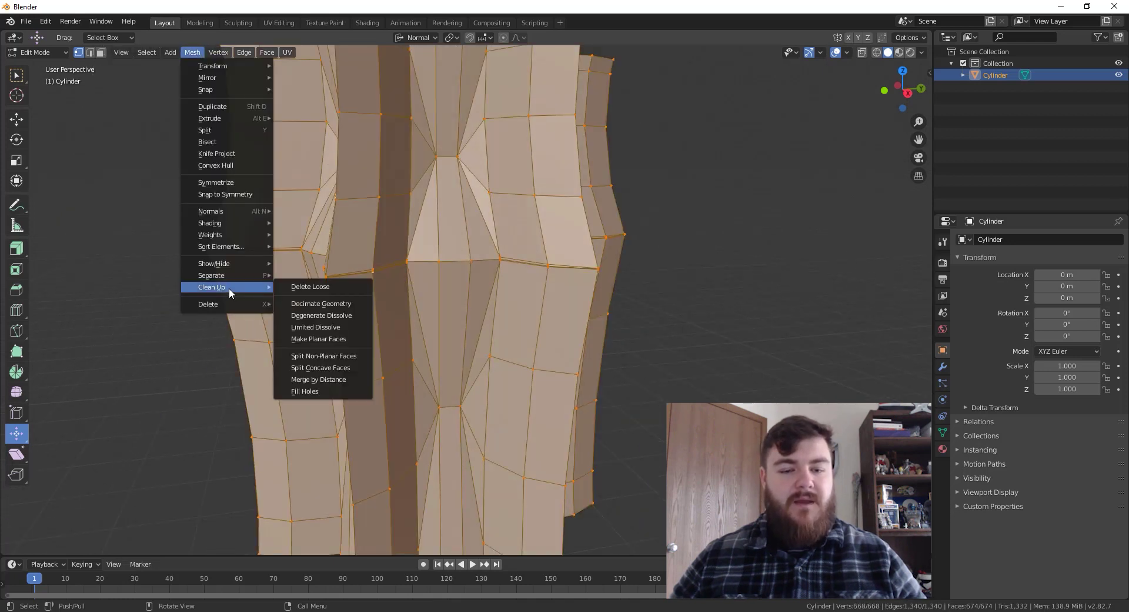
pyautogui.click(327, 379)
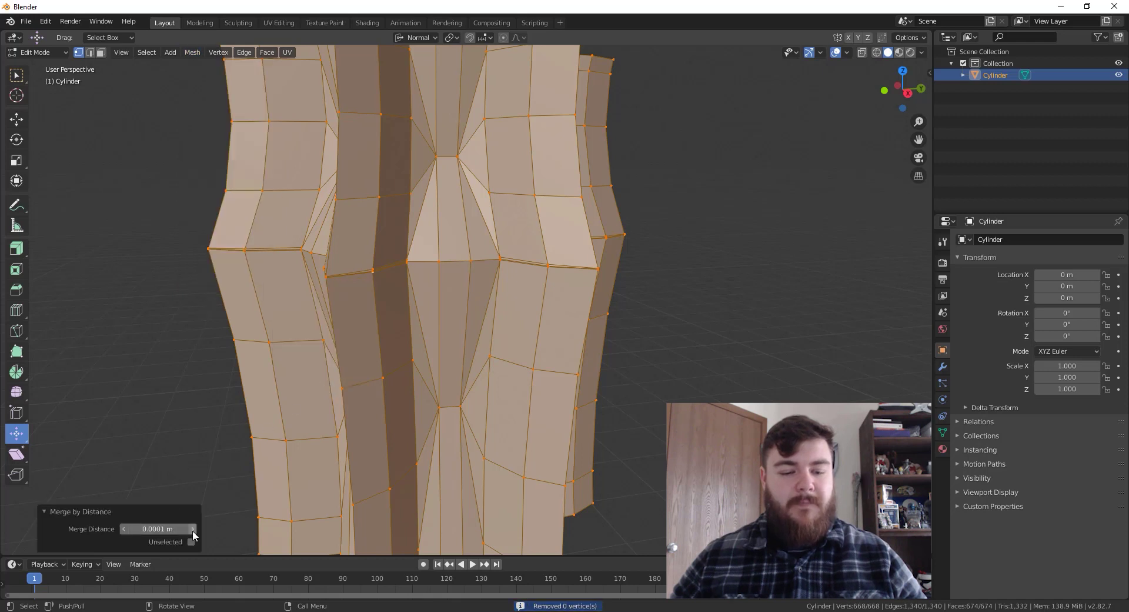
pyautogui.click(193, 529)
pyautogui.click(193, 529)
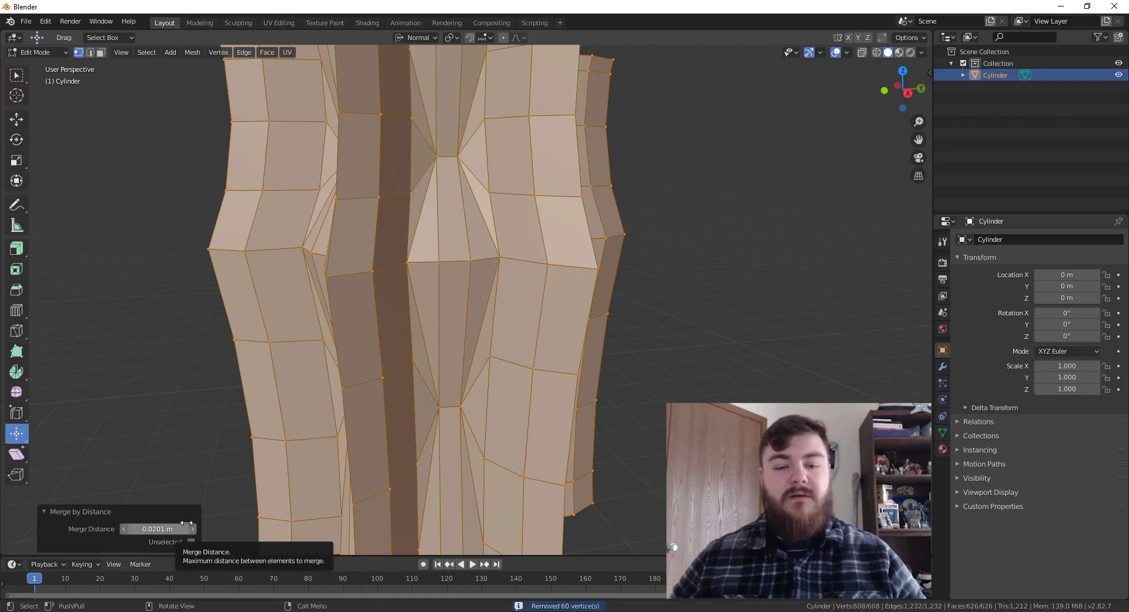
pyautogui.scroll(-5, 645, 367)
pyautogui.moveTo(625, 373); pyautogui.dragTo(495, 346, button='middle')
pyautogui.scroll(5, 414, 298)
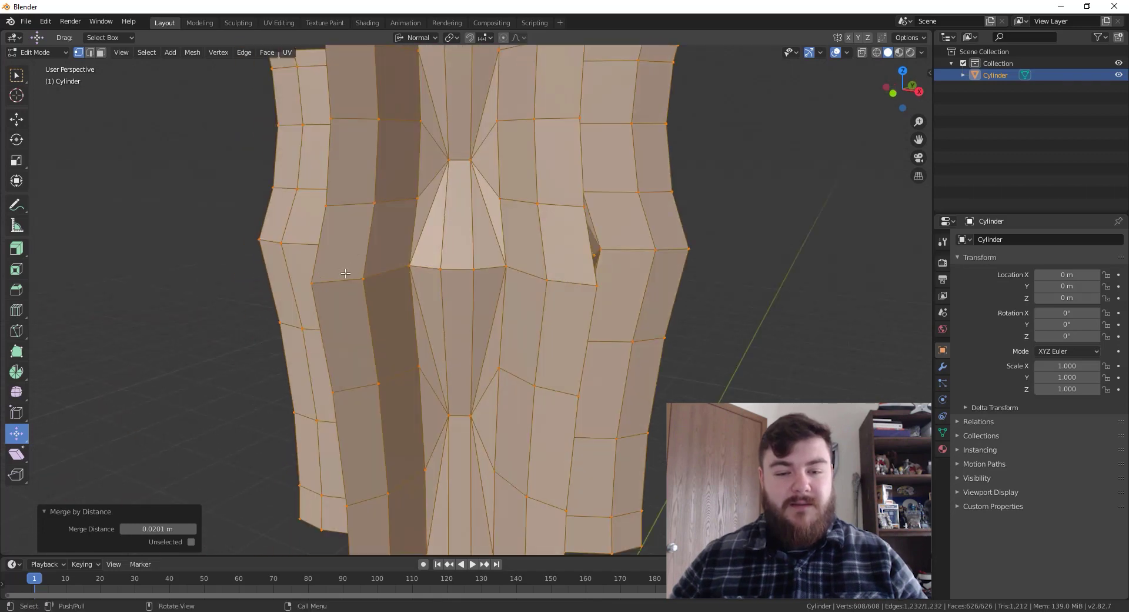
# Return to Object Mode and apply Shade Smooth to the entire mace object
pyautogui.press('Tab')
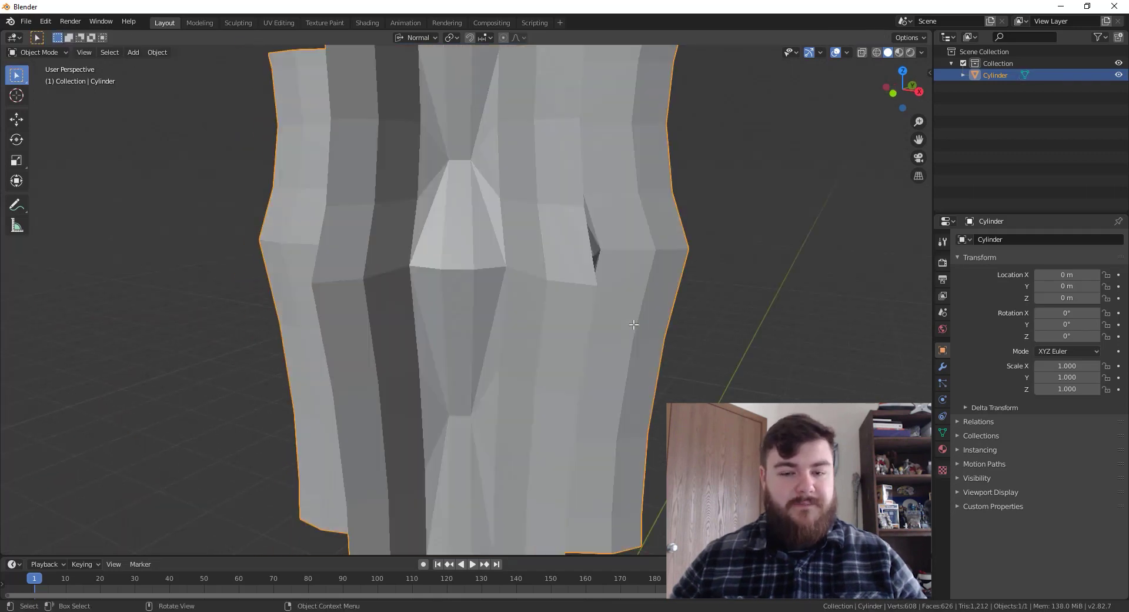
pyautogui.scroll(-5, 653, 322)
pyautogui.moveTo(620, 329); pyautogui.dragTo(539, 348, button='middle')
pyautogui.scroll(-3, 492, 405)
pyautogui.scroll(-2, 491, 410)
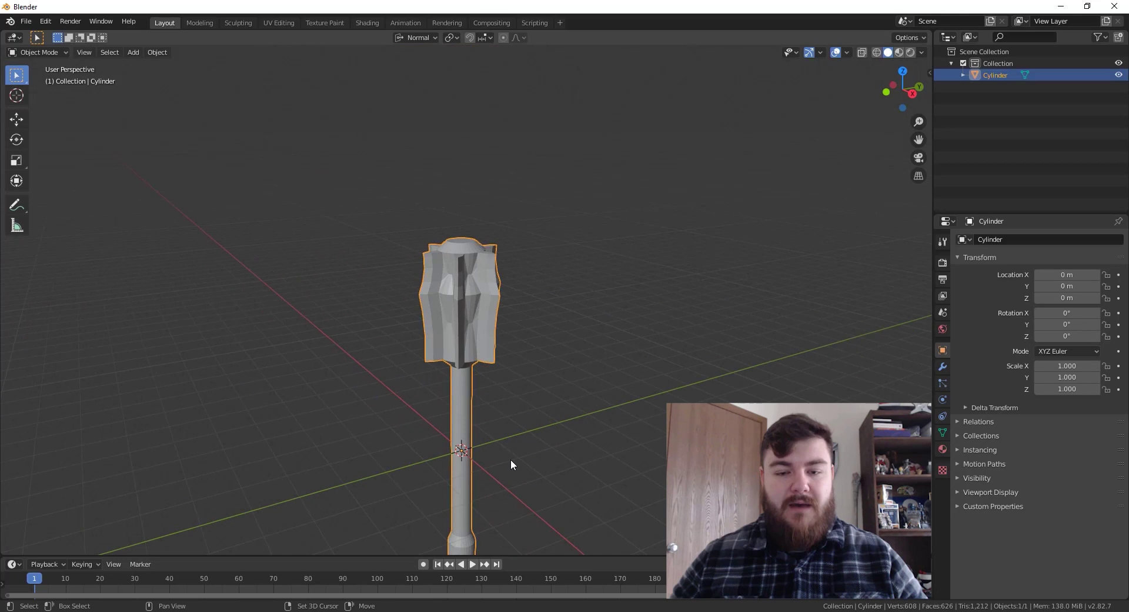
pyautogui.moveTo(512, 464); pyautogui.dragTo(456, 213, button='middle')
pyautogui.scroll(-3, 504, 331)
pyautogui.rightClick(456, 213)
pyautogui.click(450, 210)
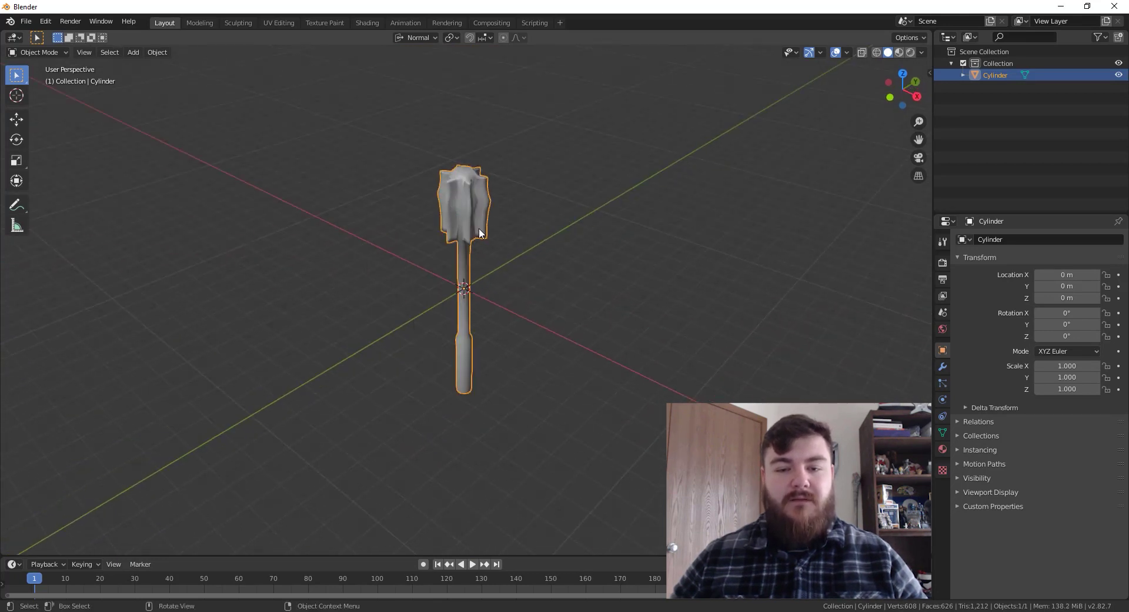
pyautogui.scroll(1, 460, 253)
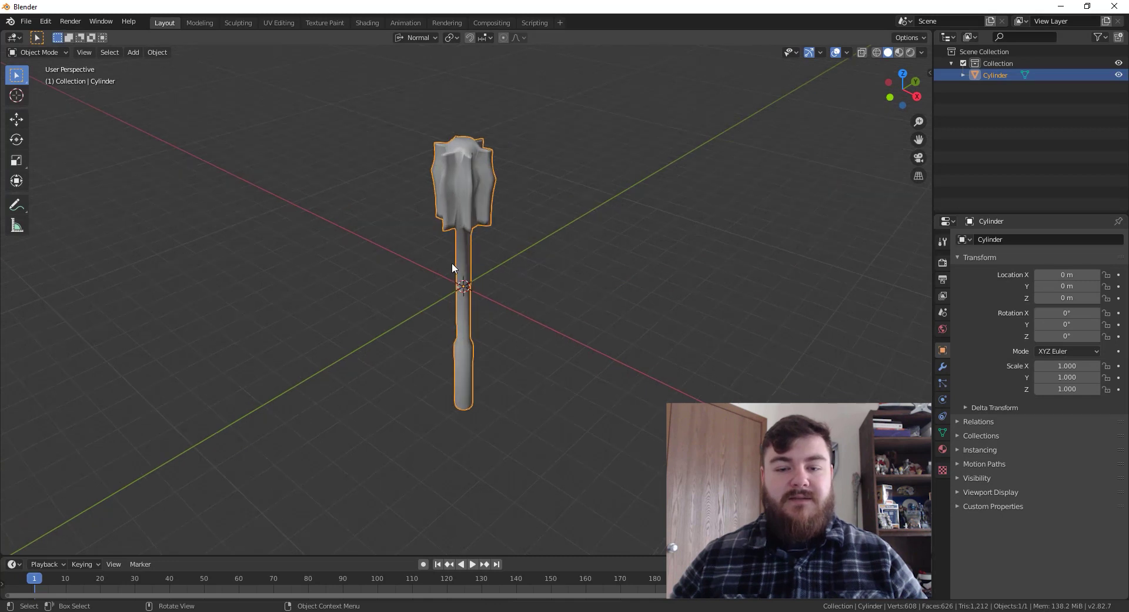
pyautogui.moveTo(467, 207); pyautogui.dragTo(505, 184, button='middle')
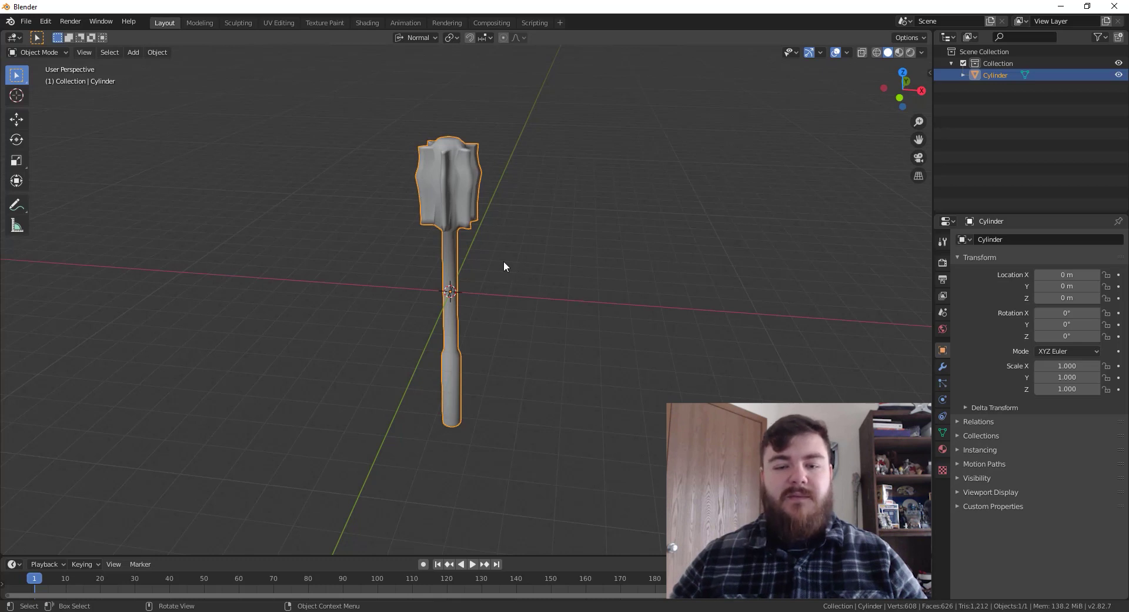
pyautogui.moveTo(445, 158); pyautogui.dragTo(577, 288, button='middle')
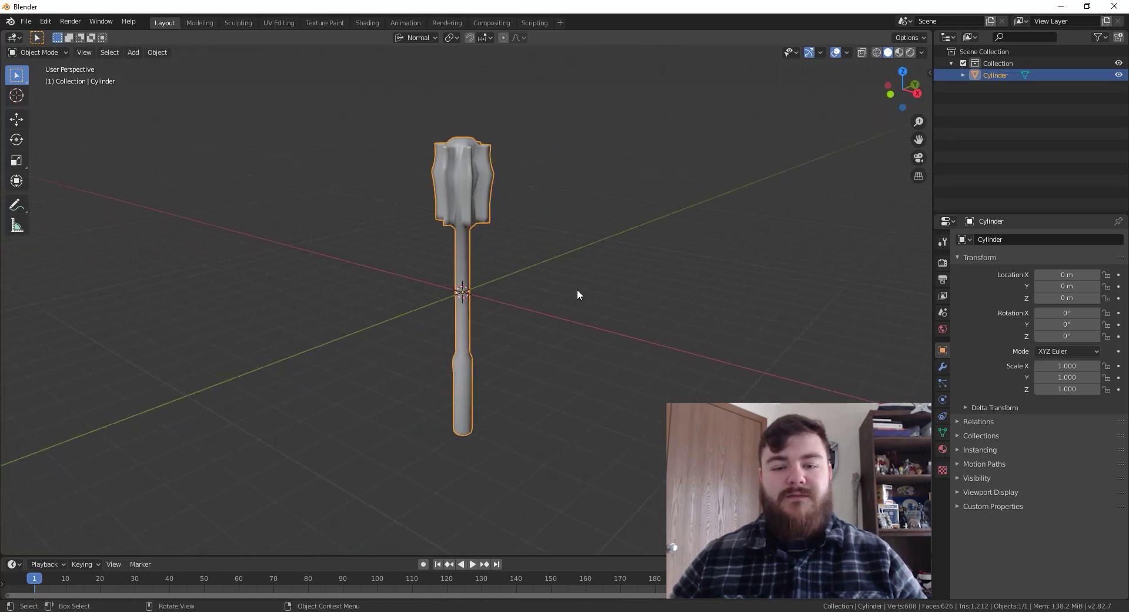
# Enable Auto Smooth under Object Data Normals with a 23.5° angle
pyautogui.click(943, 432)
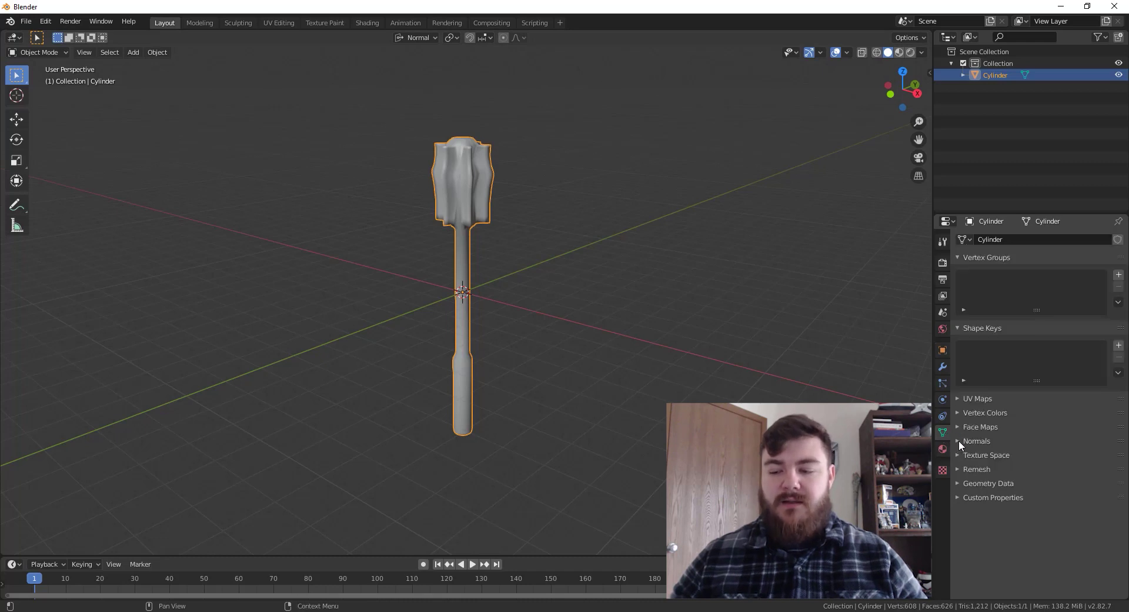
pyautogui.click(958, 441)
pyautogui.click(976, 455)
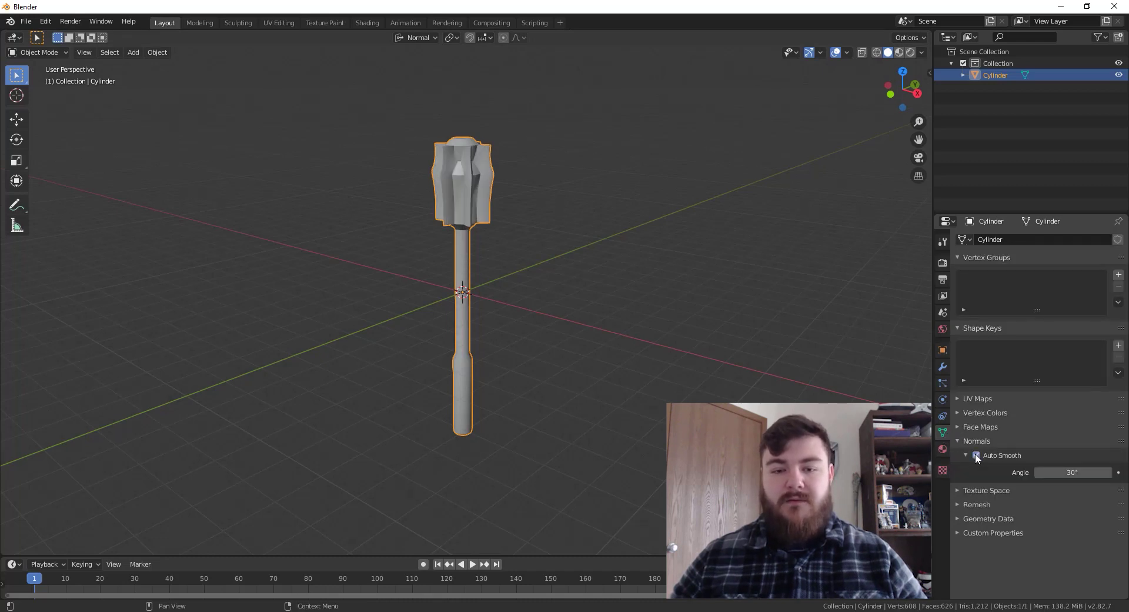
pyautogui.scroll(3, 481, 272)
pyautogui.moveTo(549, 304); pyautogui.dragTo(789, 330, button='middle')
pyautogui.moveTo(1072, 473)
pyautogui.mouseDown()
pyautogui.moveTo(1123, 473)
pyautogui.moveTo(1104, 473)
pyautogui.mouseUp()
pyautogui.click(1108, 473)
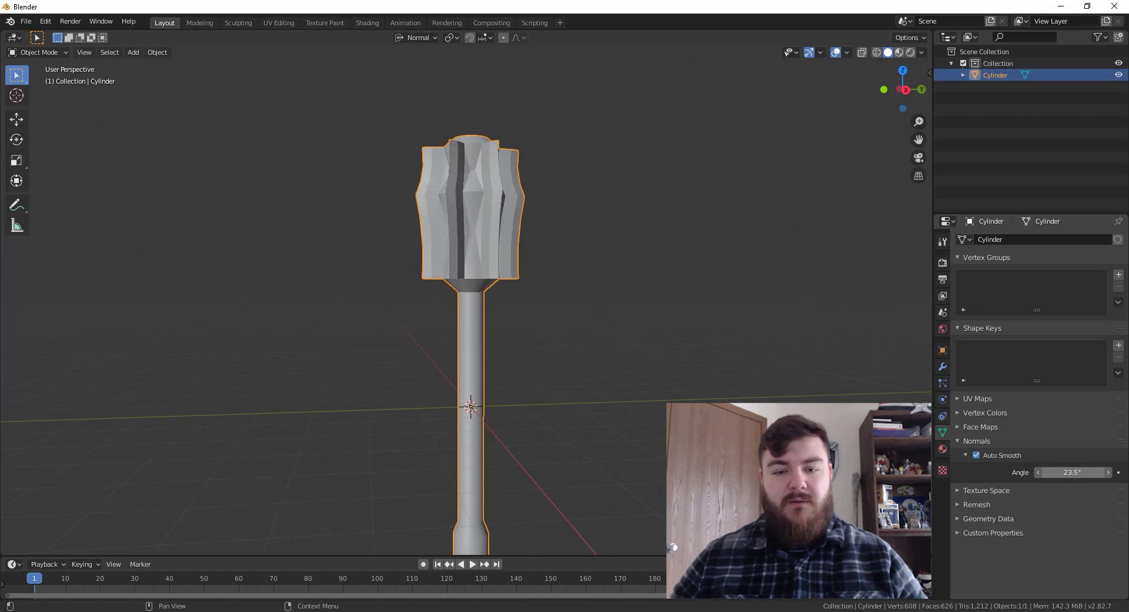
pyautogui.moveTo(622, 342); pyautogui.dragTo(690, 349, button='middle')
pyautogui.scroll(3, 502, 250)
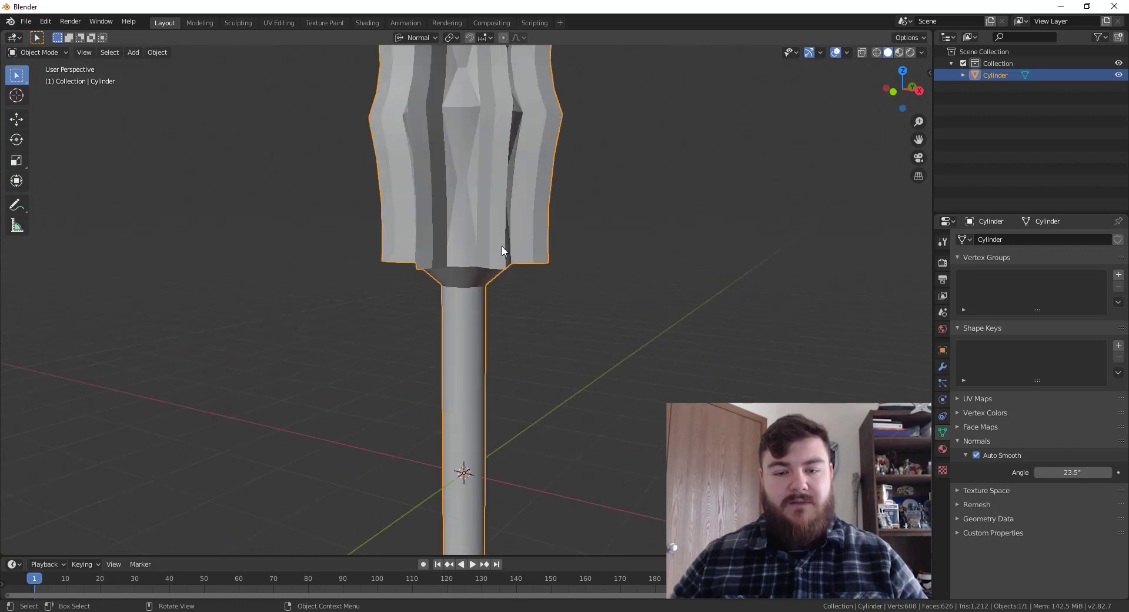
# In Edit Mode, connect the first pair of front-blade vertices with a new edge
pyautogui.press('Tab')
pyautogui.moveTo(502, 250); pyautogui.dragTo(488, 224, button='middle')
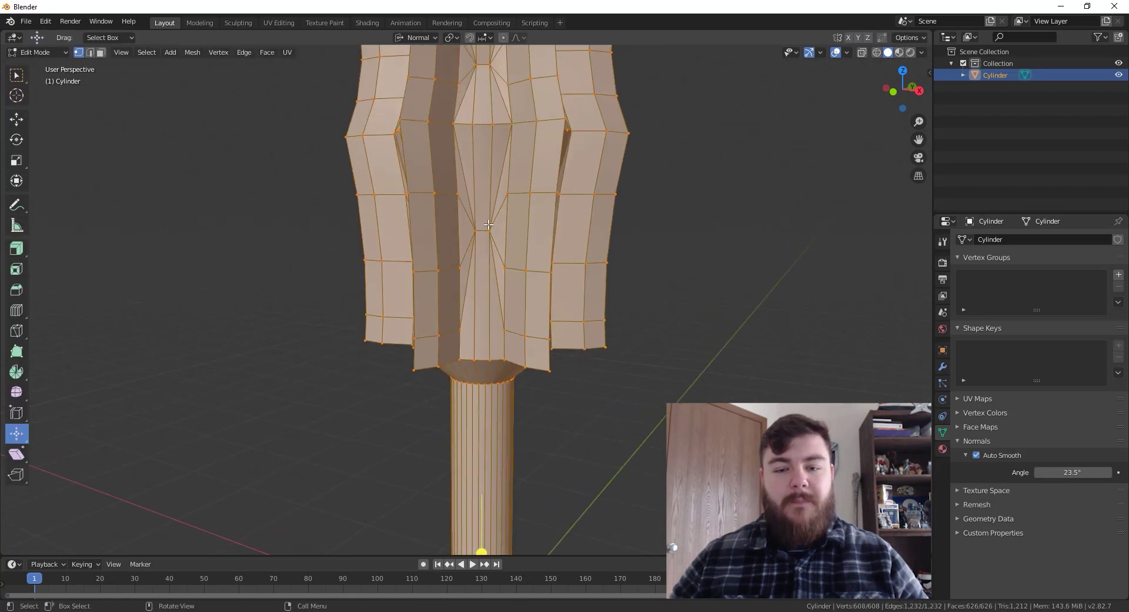
pyautogui.click(488, 233)
pyautogui.keyDown('shift'); pyautogui.click(472, 228); pyautogui.keyUp('shift')
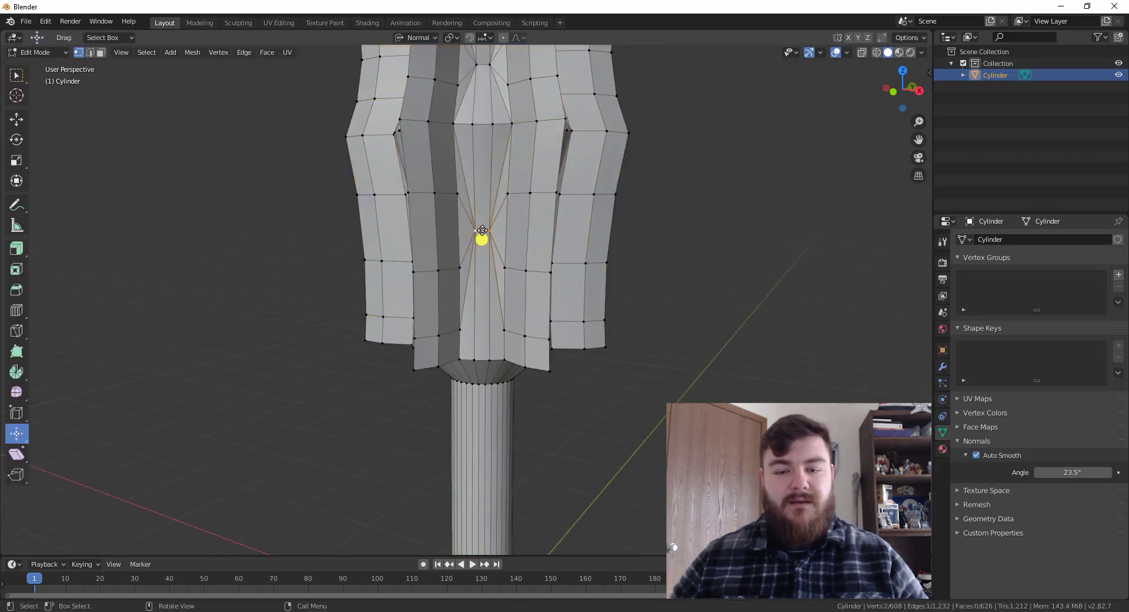
pyautogui.moveTo(478, 239); pyautogui.dragTo(515, 250, button='middle')
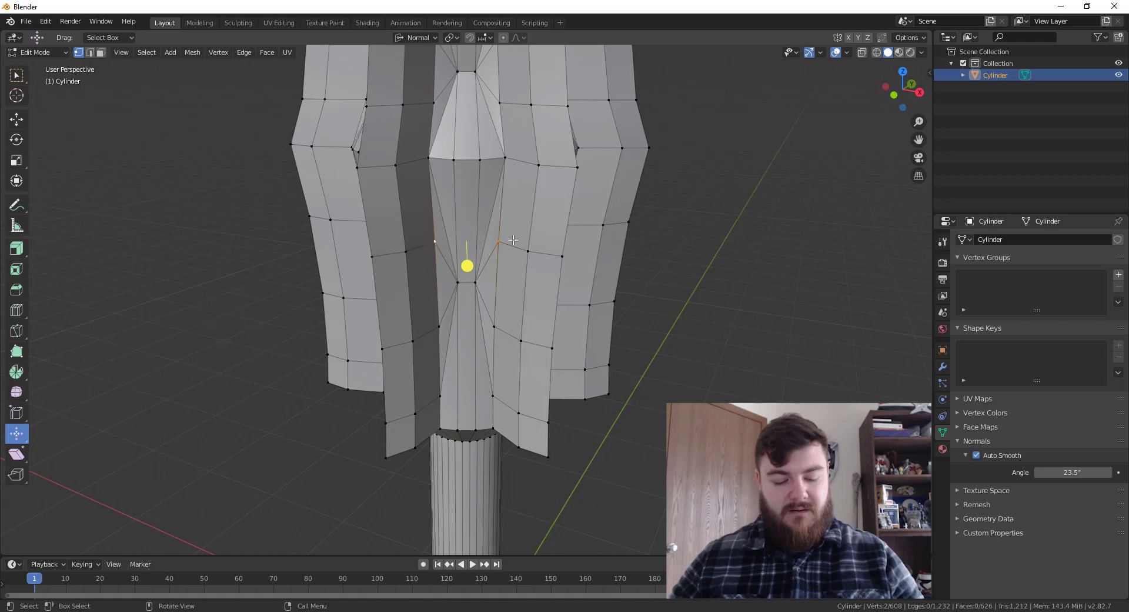
pyautogui.press('j')
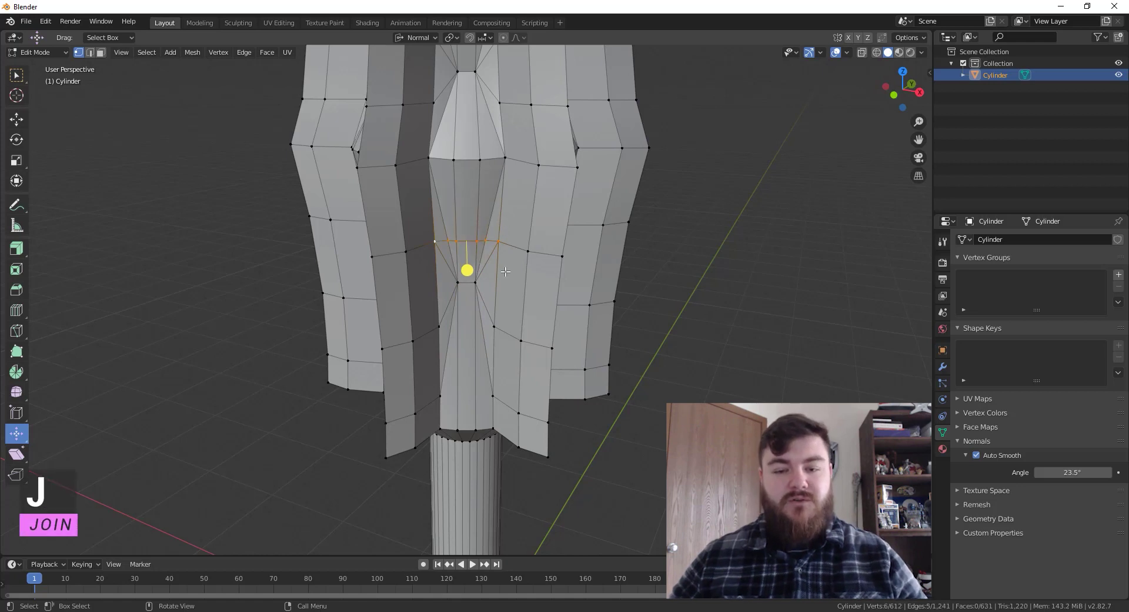
# Join two more opposite vertex pairs lower down the blade with cuts across the face
pyautogui.click(494, 326)
pyautogui.keyDown('shift'); pyautogui.click(439, 325); pyautogui.keyUp('shift')
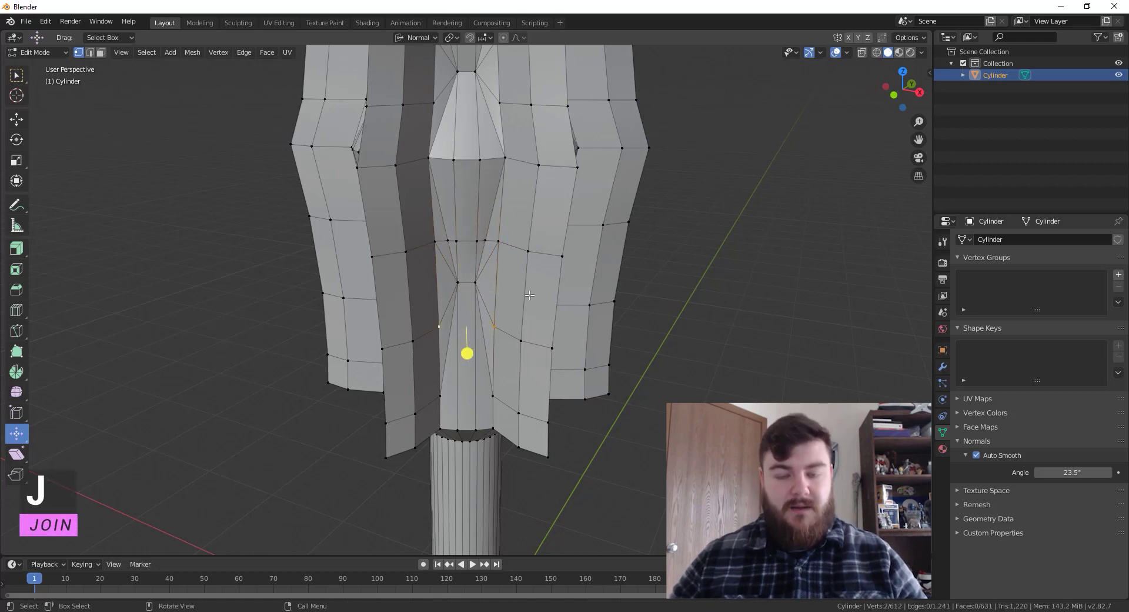
pyautogui.press('j')
pyautogui.click(493, 395)
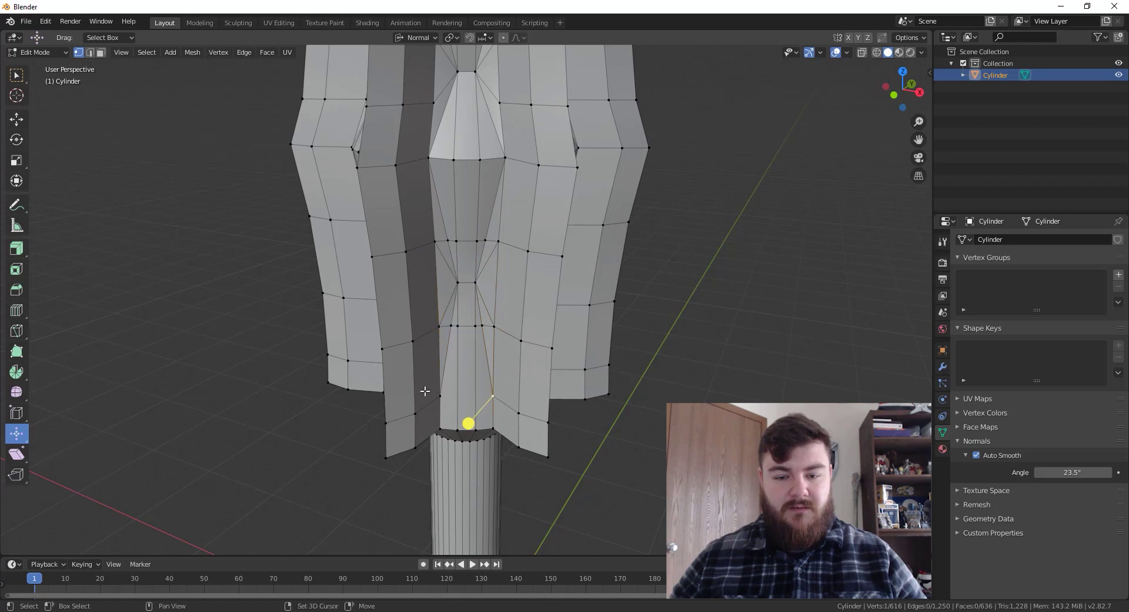
pyautogui.keyDown('shift'); pyautogui.click(439, 394); pyautogui.keyUp('shift')
pyautogui.press('j')
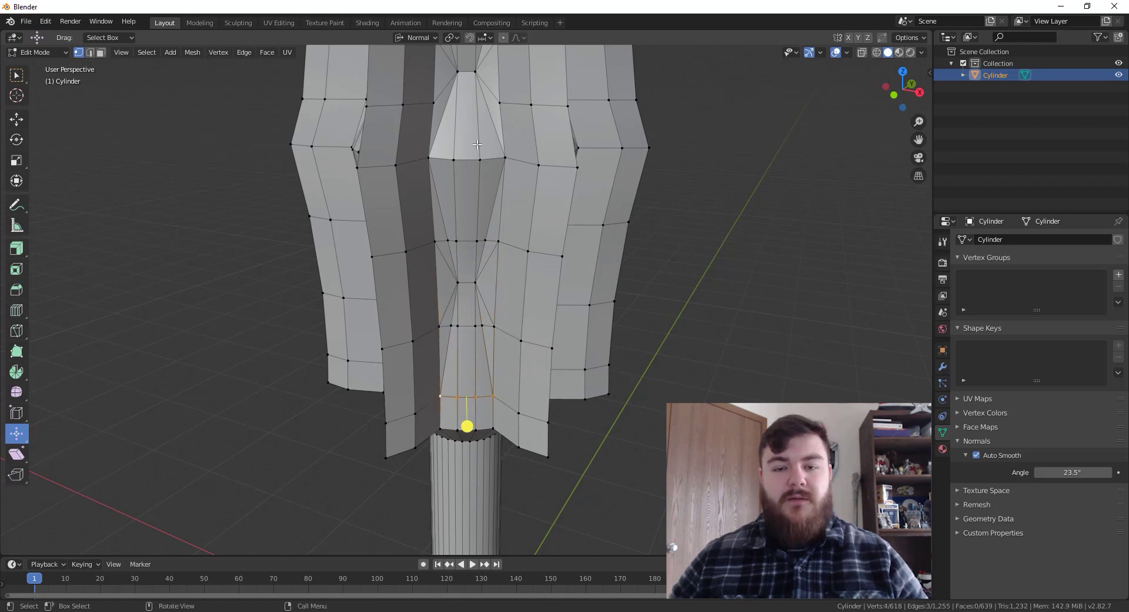
# Join the vertices across the top faces of the mace head
pyautogui.keyDown('shift'); pyautogui.moveTo(497, 105); pyautogui.dragTo(493, 231, button='middle'); pyautogui.keyUp('shift')
pyautogui.press('j')
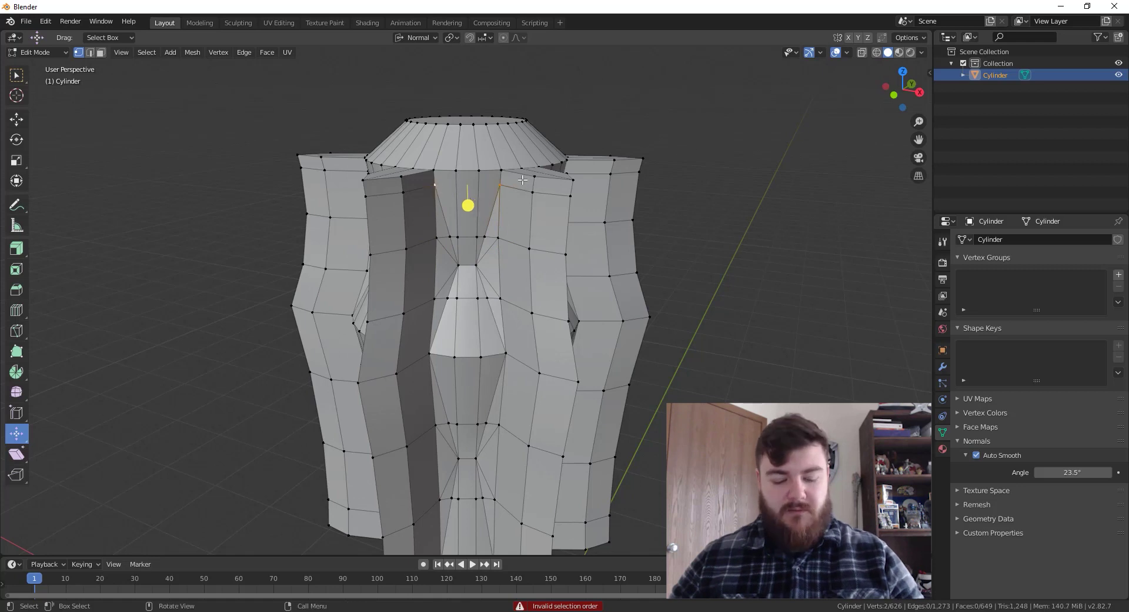
pyautogui.click(467, 270)
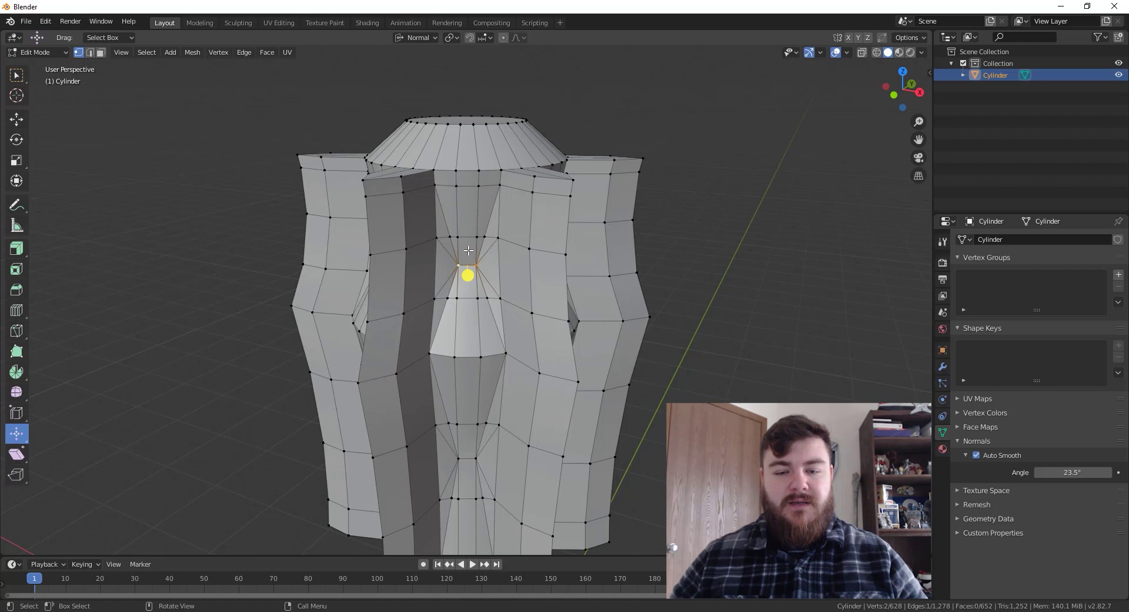
# Delete the two selected vertices on the front blade
pyautogui.press('x')
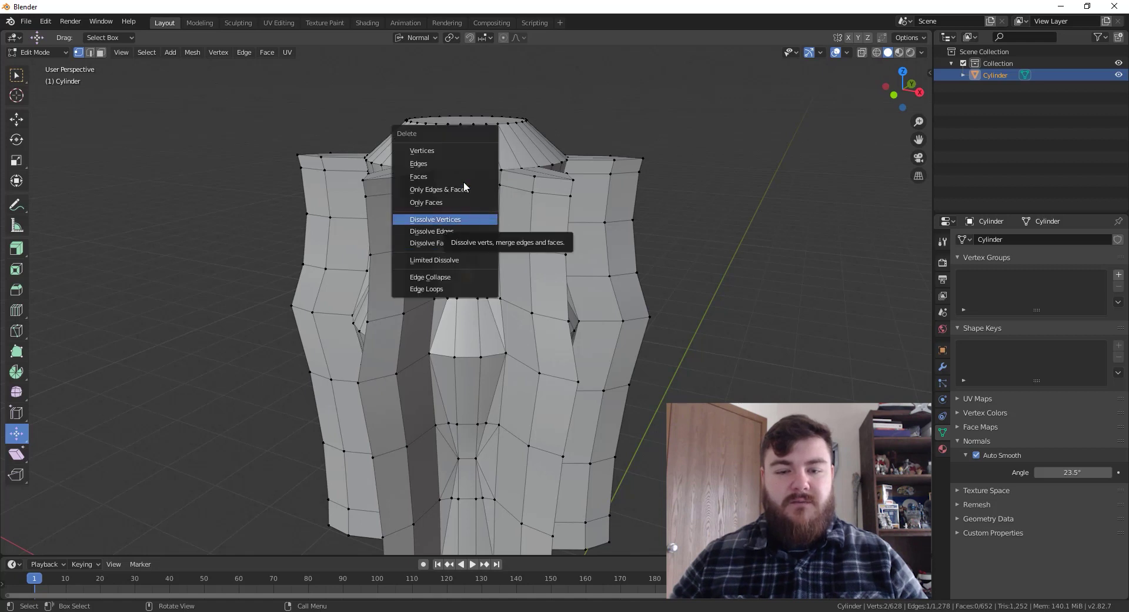
pyautogui.click(460, 149)
pyautogui.moveTo(480, 276); pyautogui.dragTo(447, 215, button='middle')
# Turn on snapping to Vertex and move the loose vertices onto their neighbours
pyautogui.click(442, 215)
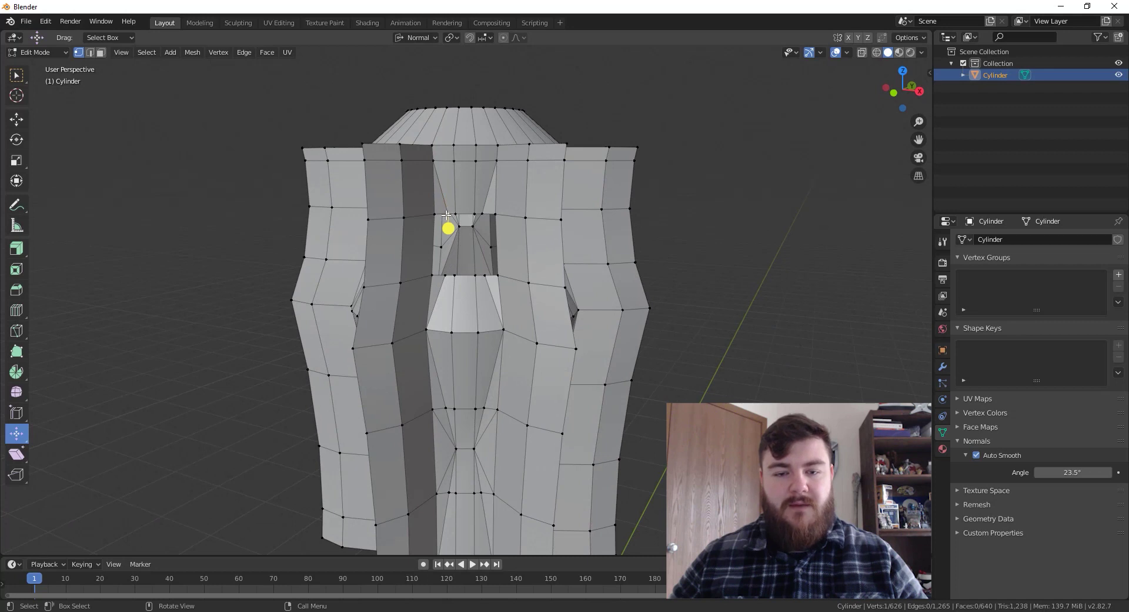
pyautogui.hotkey('shift', 'Tab')
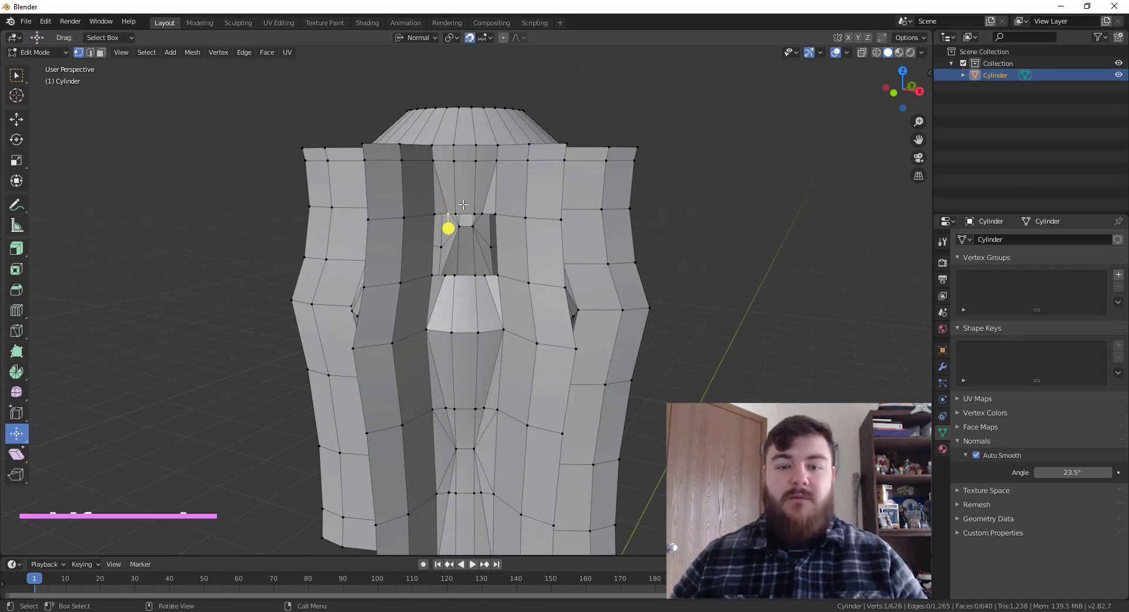
pyautogui.click(487, 42)
pyautogui.click(478, 82)
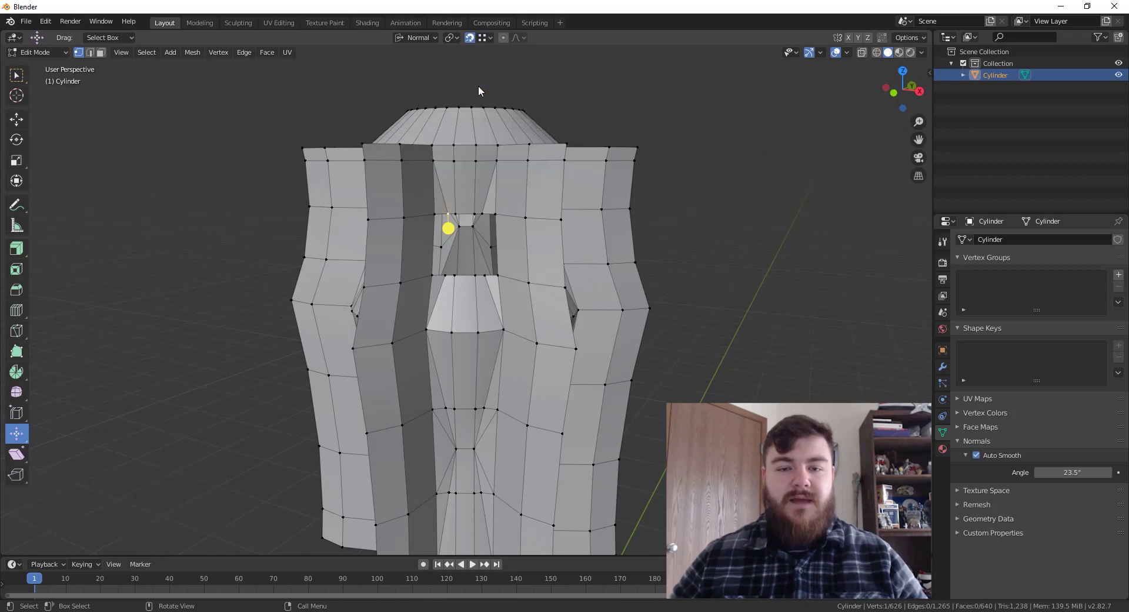
pyautogui.moveTo(445, 211); pyautogui.dragTo(433, 213)
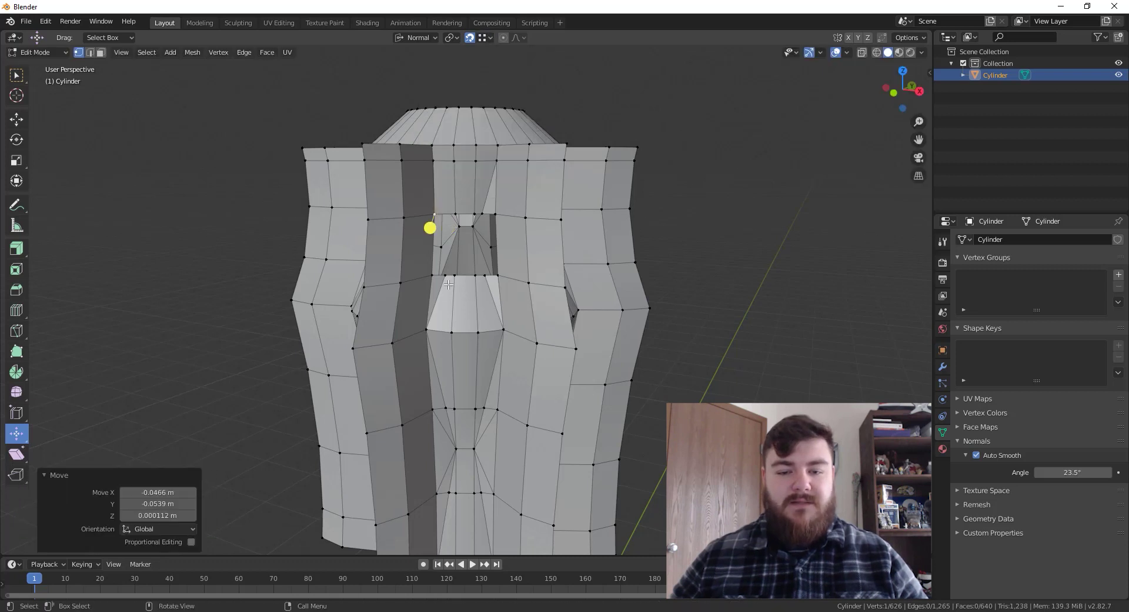
pyautogui.moveTo(448, 276); pyautogui.dragTo(427, 257)
pyautogui.moveTo(497, 274); pyautogui.dragTo(497, 277)
pyautogui.moveTo(482, 215); pyautogui.dragTo(495, 215)
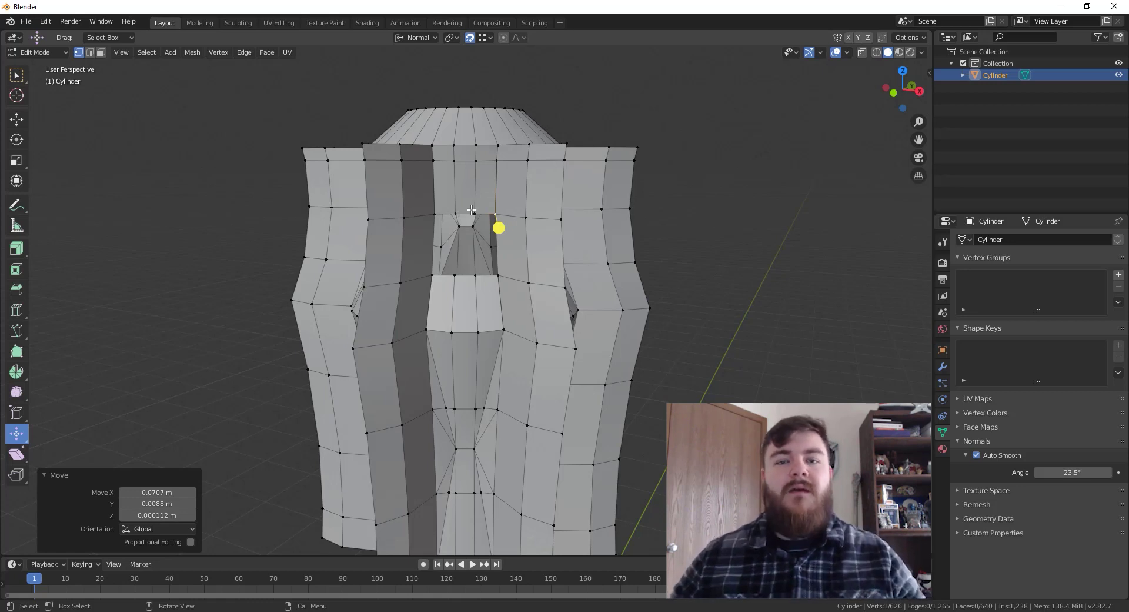
pyautogui.click(46, 21)
pyautogui.click(45, 24)
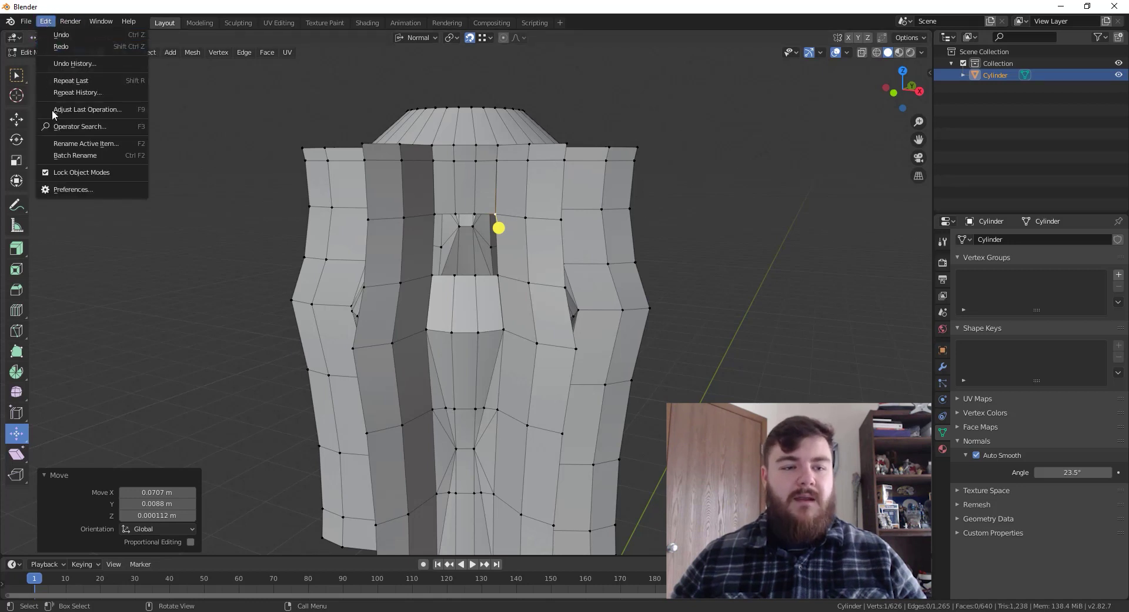
pyautogui.click(59, 186)
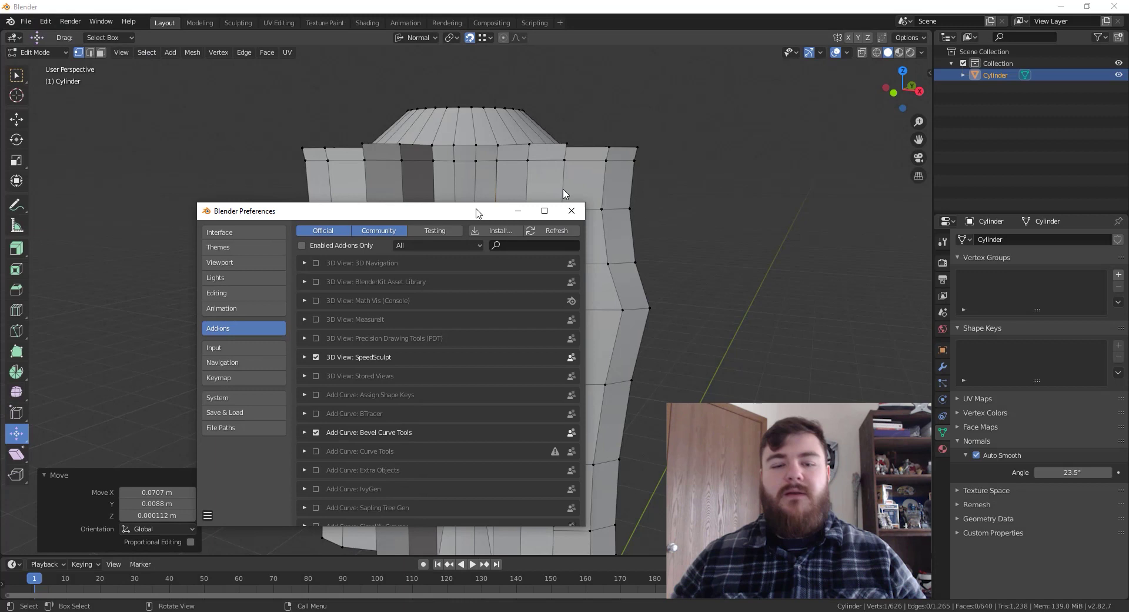
pyautogui.moveTo(439, 197); pyautogui.dragTo(636, 134)
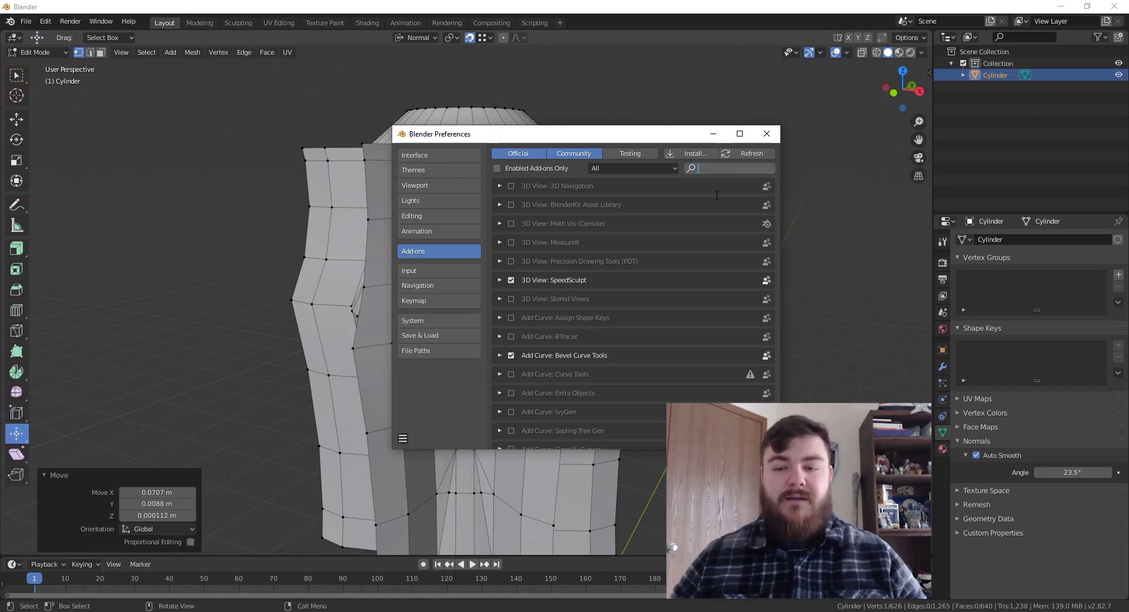
pyautogui.write('f2')
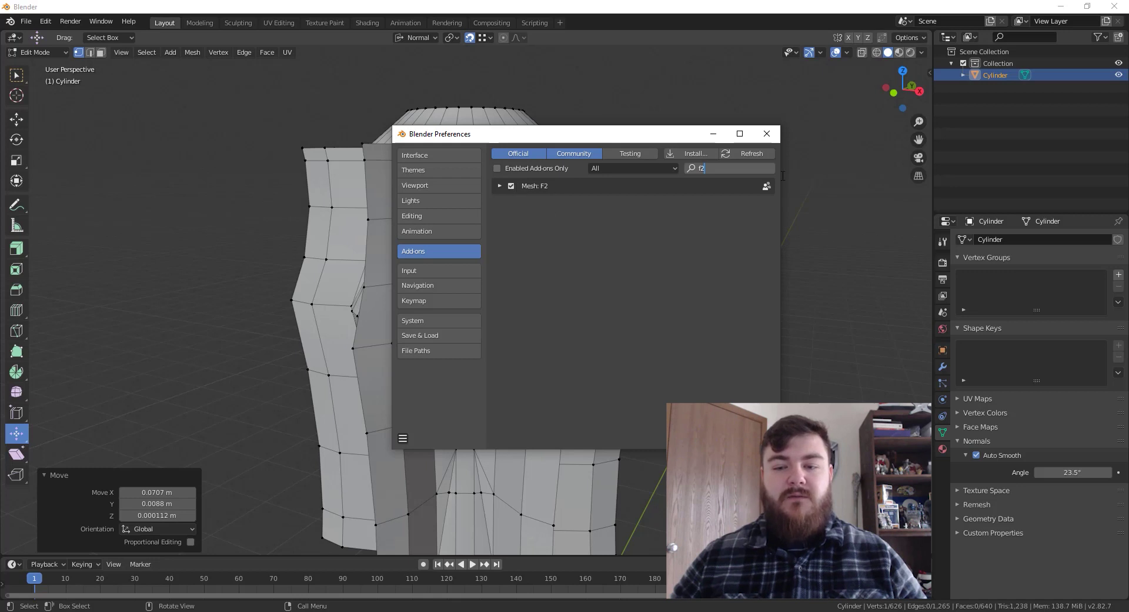
pyautogui.click(767, 133)
pyautogui.moveTo(692, 201); pyautogui.dragTo(500, 259, button='middle')
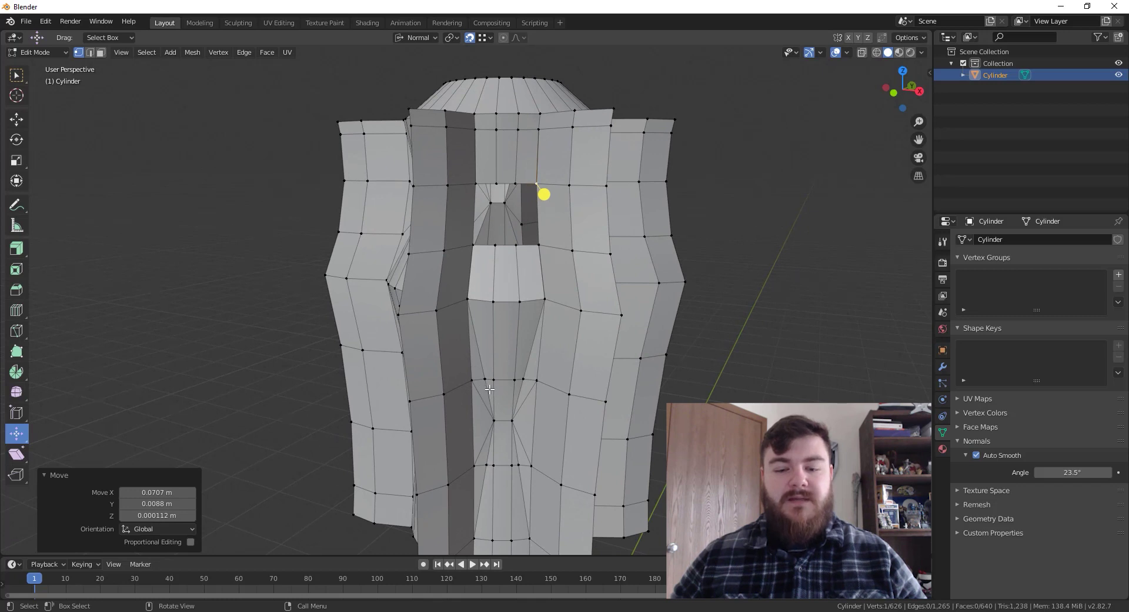
# Delete two stray vertices near the bottom of the blade head
pyautogui.click(492, 422)
pyautogui.keyDown('shift'); pyautogui.click(512, 421); pyautogui.keyUp('shift')
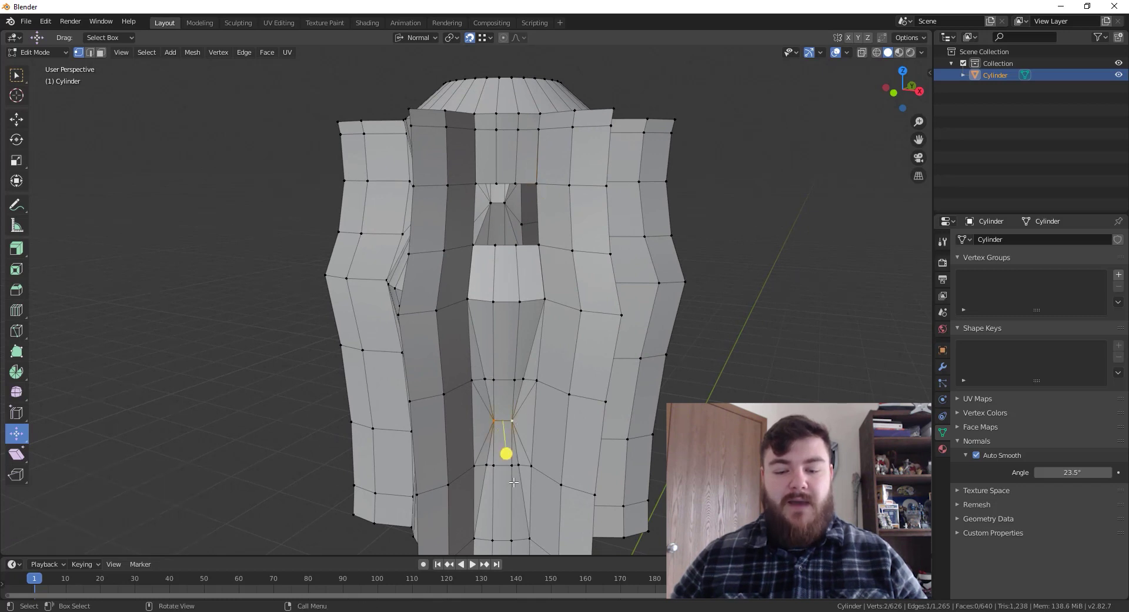
pyautogui.keyDown('shift'); pyautogui.moveTo(509, 438); pyautogui.dragTo(519, 309, button='middle'); pyautogui.keyUp('shift')
pyautogui.press('x')
pyautogui.click(525, 385)
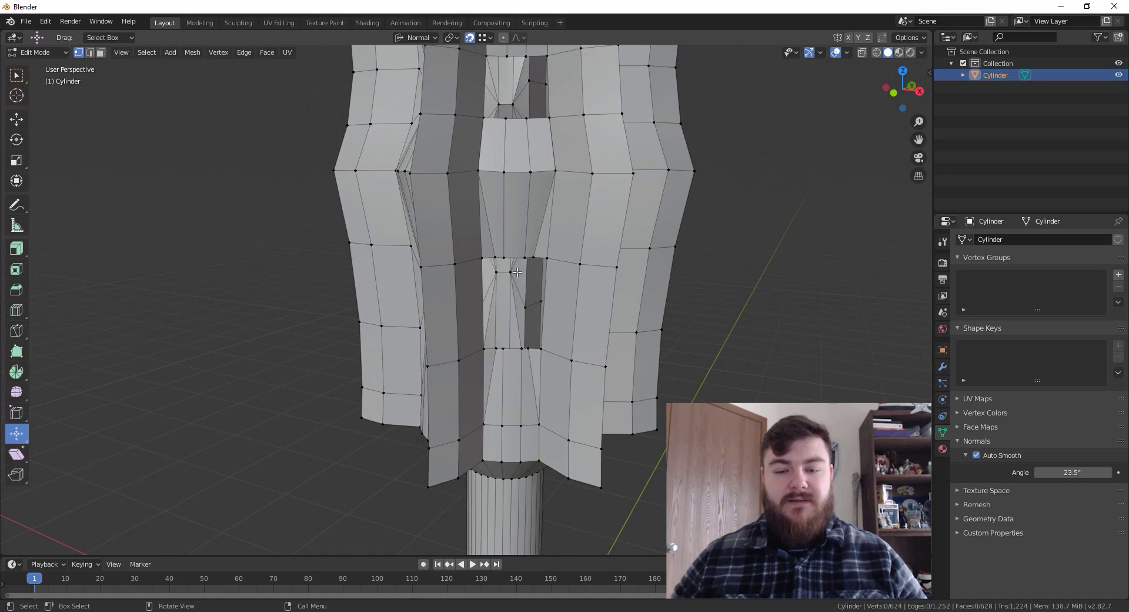
# Reposition the vertices around the gap edges into alignment
pyautogui.click(495, 275)
pyautogui.press('g')
pyautogui.click(477, 274)
pyautogui.click(532, 267)
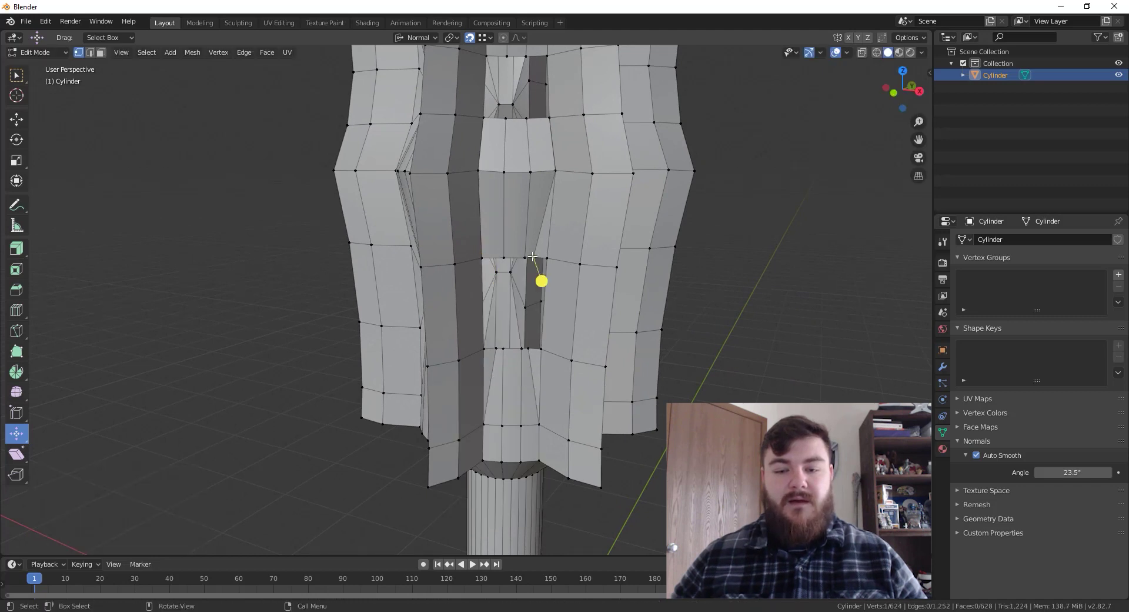
pyautogui.press('g')
pyautogui.click(559, 280)
pyautogui.click(493, 351)
pyautogui.press('g')
pyautogui.click(481, 366)
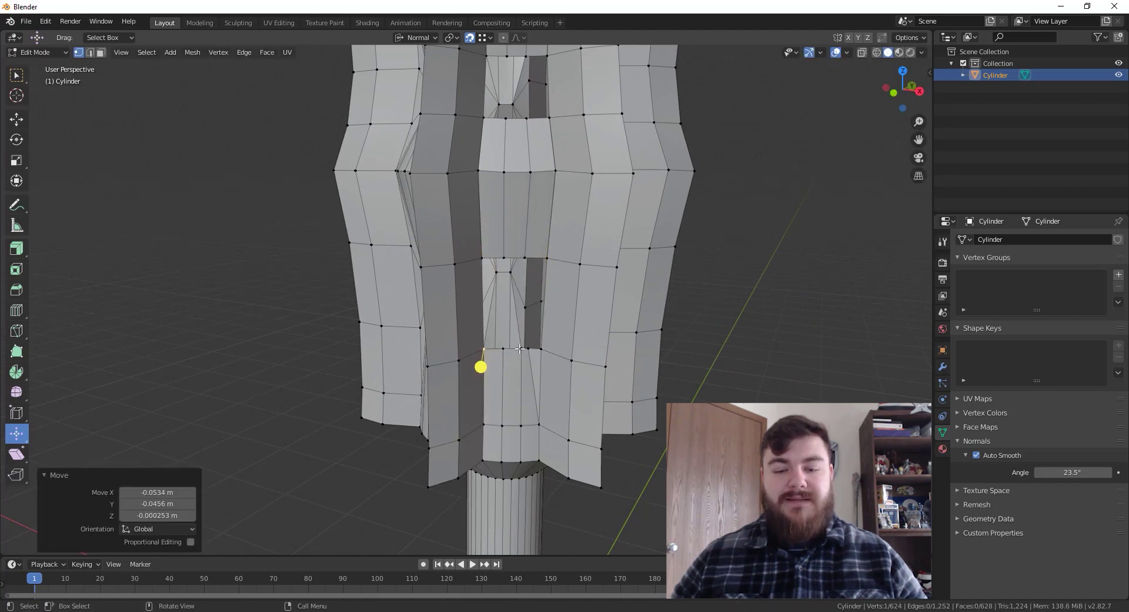
pyautogui.click(528, 349)
pyautogui.press('g')
pyautogui.click(551, 365)
# Select all and run Merge by Distance, removing 8 duplicate vertices
pyautogui.press('a')
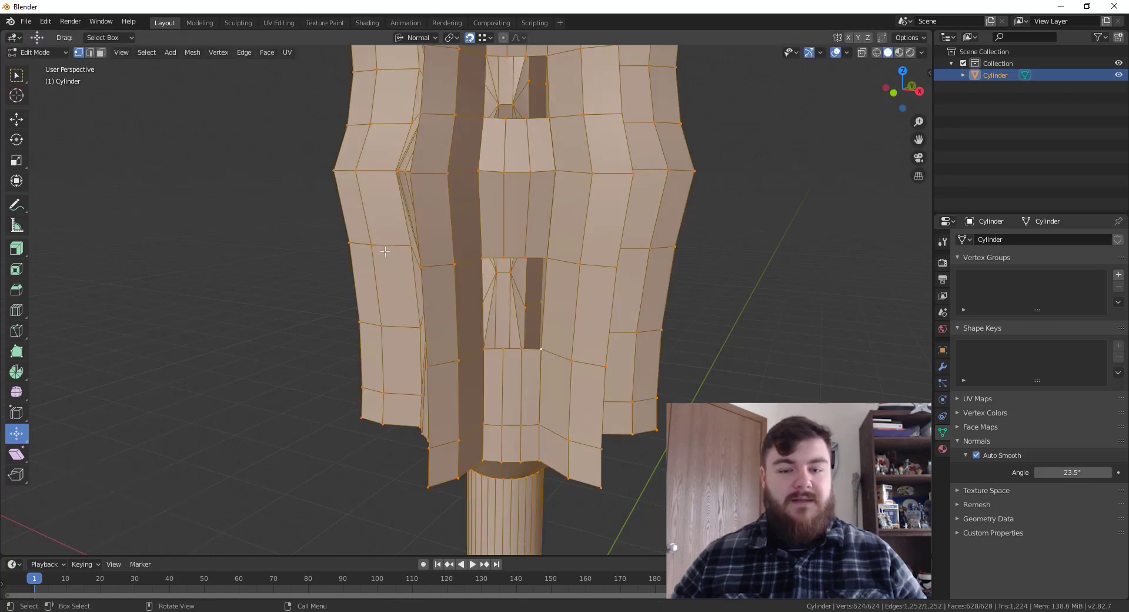
pyautogui.click(191, 55)
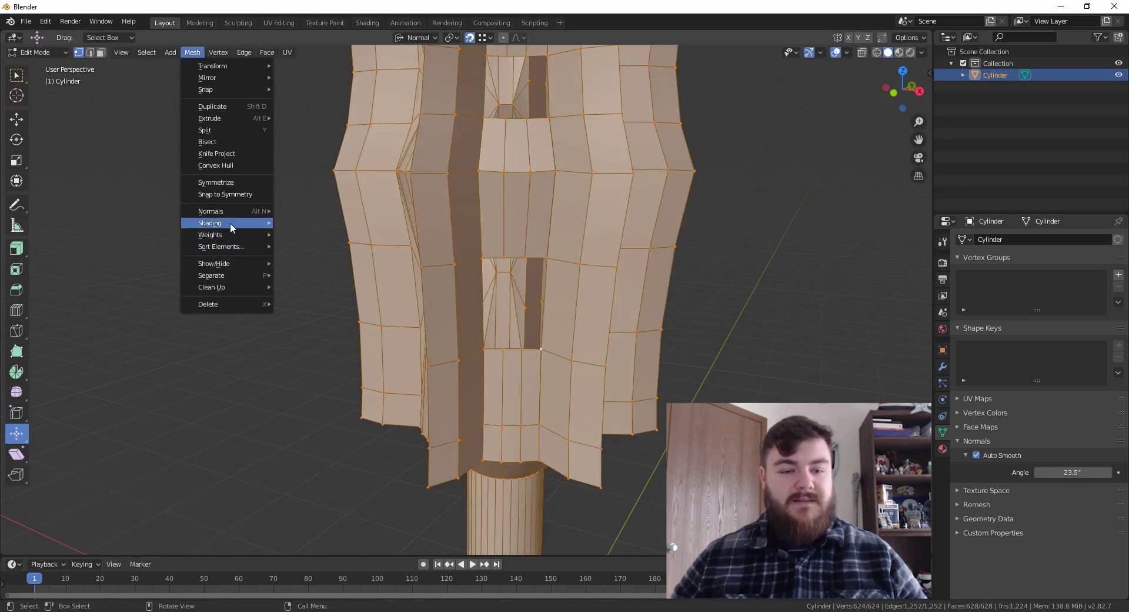
pyautogui.moveTo(223, 277)
pyautogui.click(317, 400)
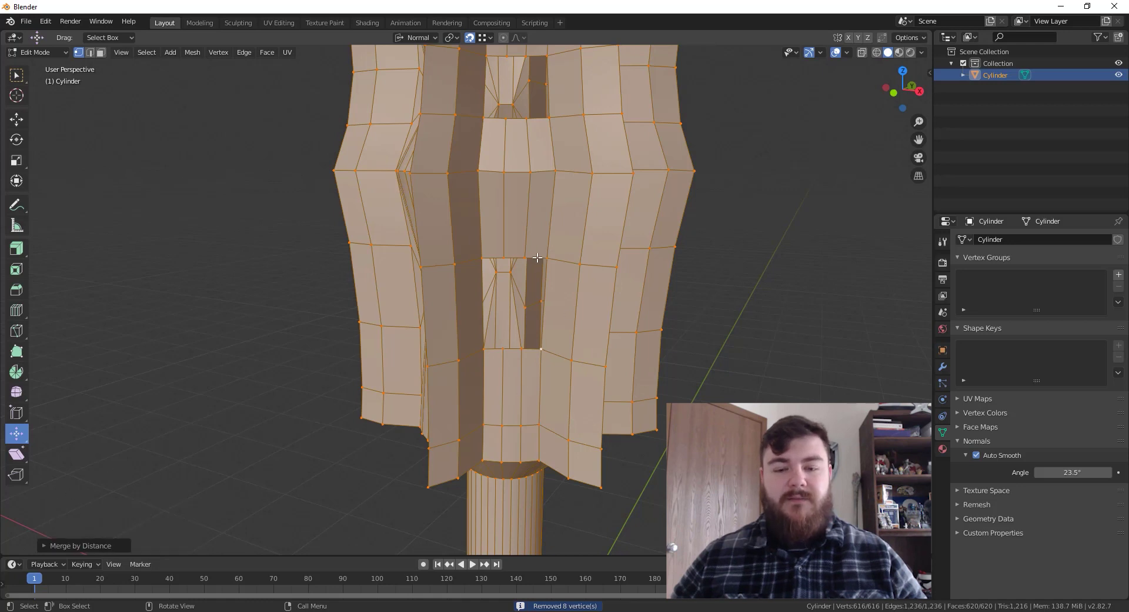
# From a border edge in edge mode, fill the two holes beside the blade gaps, then exit Edit Mode
pyautogui.press('2')
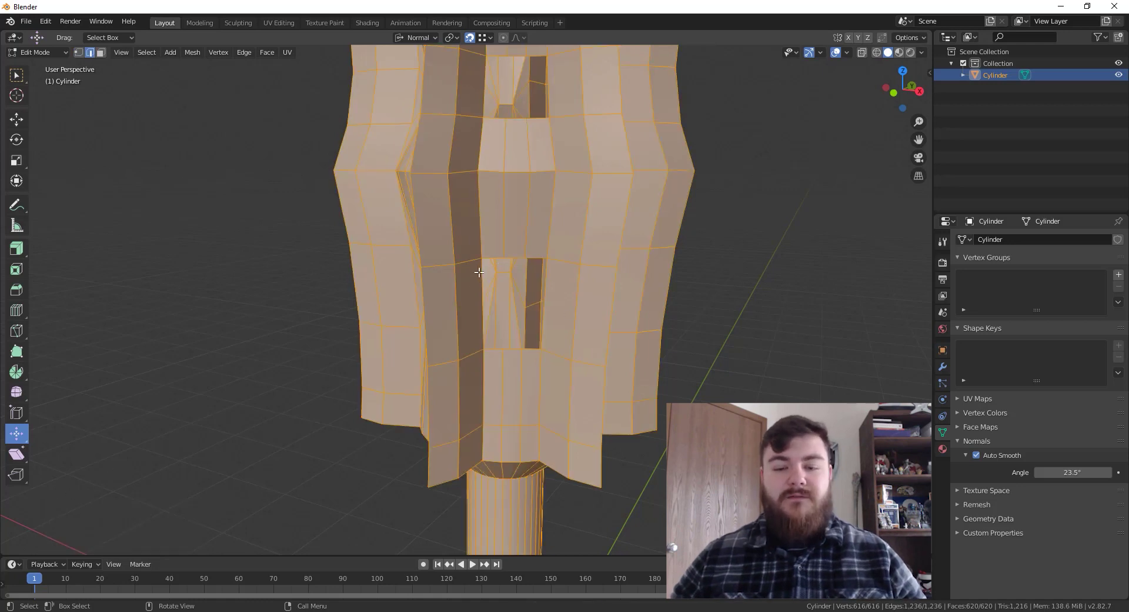
pyautogui.click(524, 320)
pyautogui.moveTo(524, 319); pyautogui.dragTo(458, 315, button='middle')
pyautogui.click(458, 315)
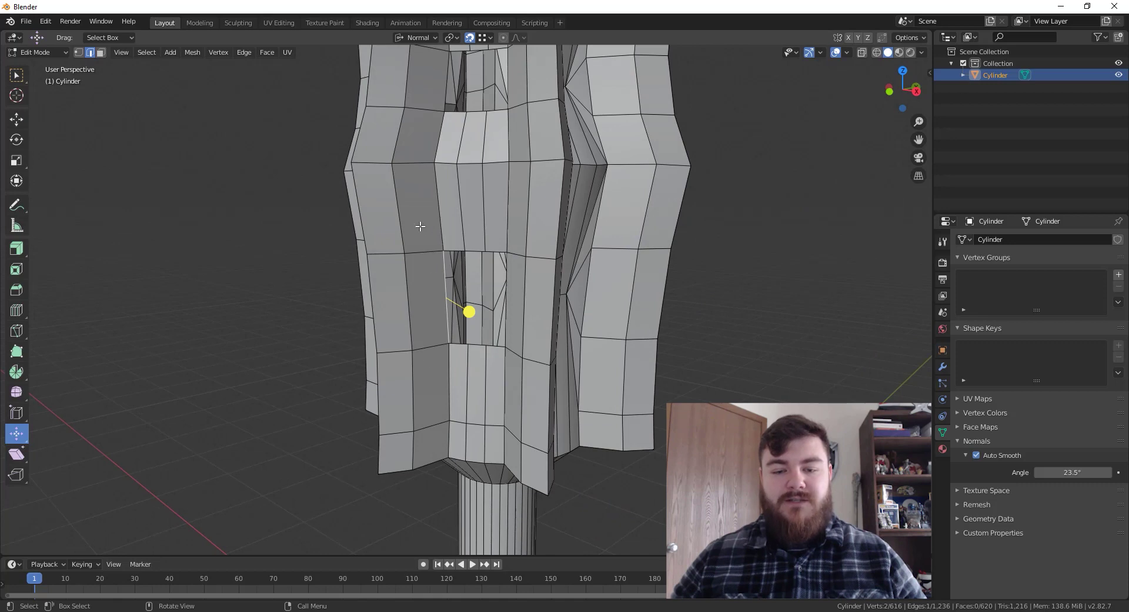
pyautogui.press('f')
pyautogui.press('f')
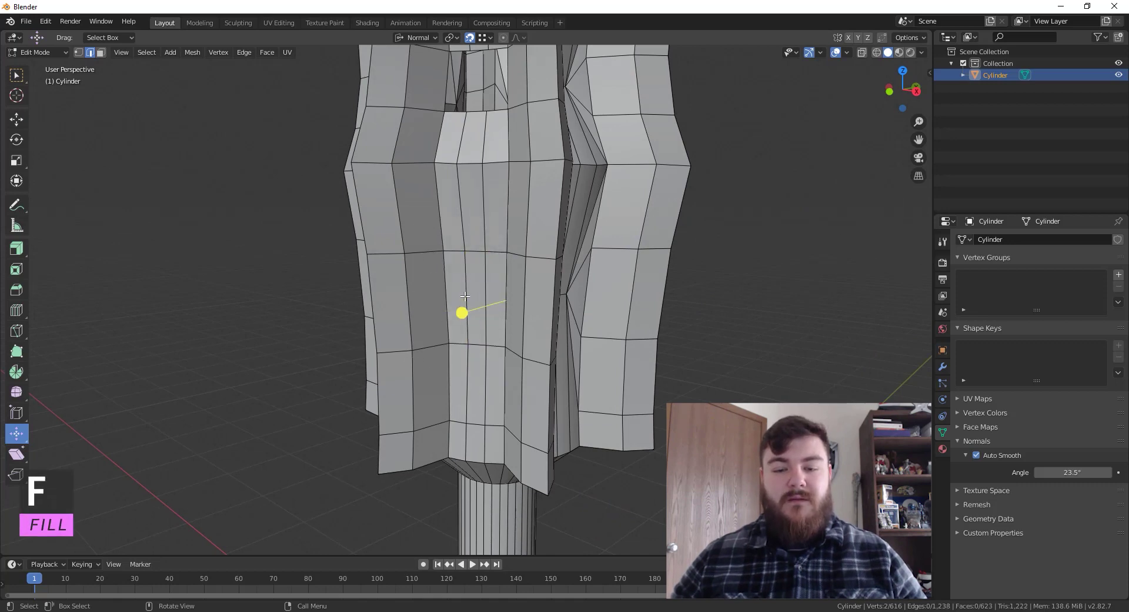
pyautogui.moveTo(510, 305); pyautogui.dragTo(466, 268, button='middle')
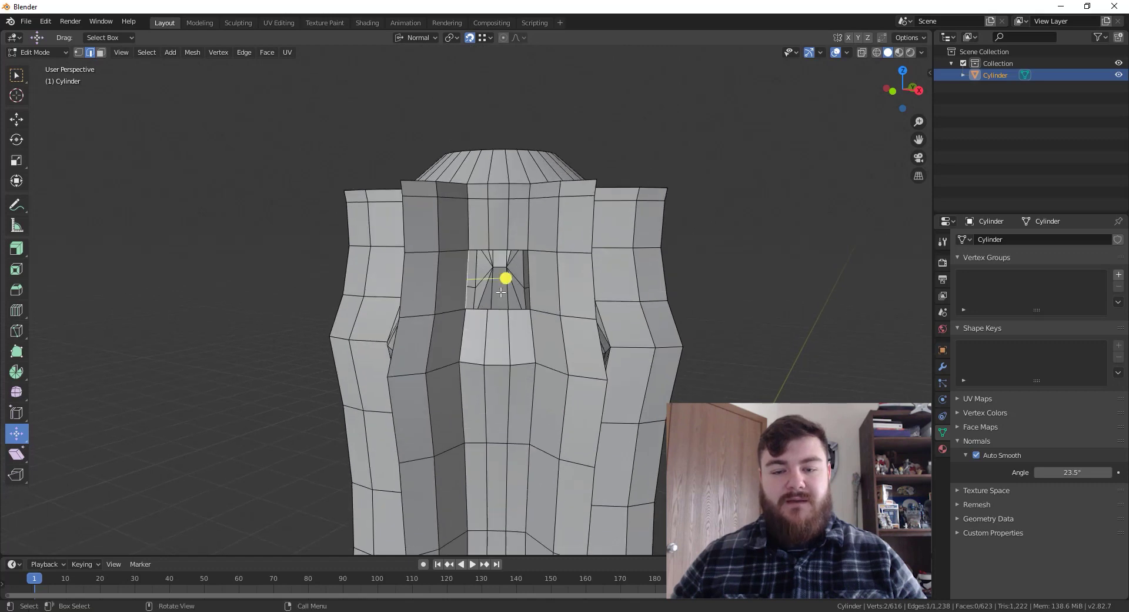
pyautogui.press('f')
pyautogui.press('f')
pyautogui.press('f')
pyautogui.moveTo(500, 292); pyautogui.dragTo(519, 344, button='middle')
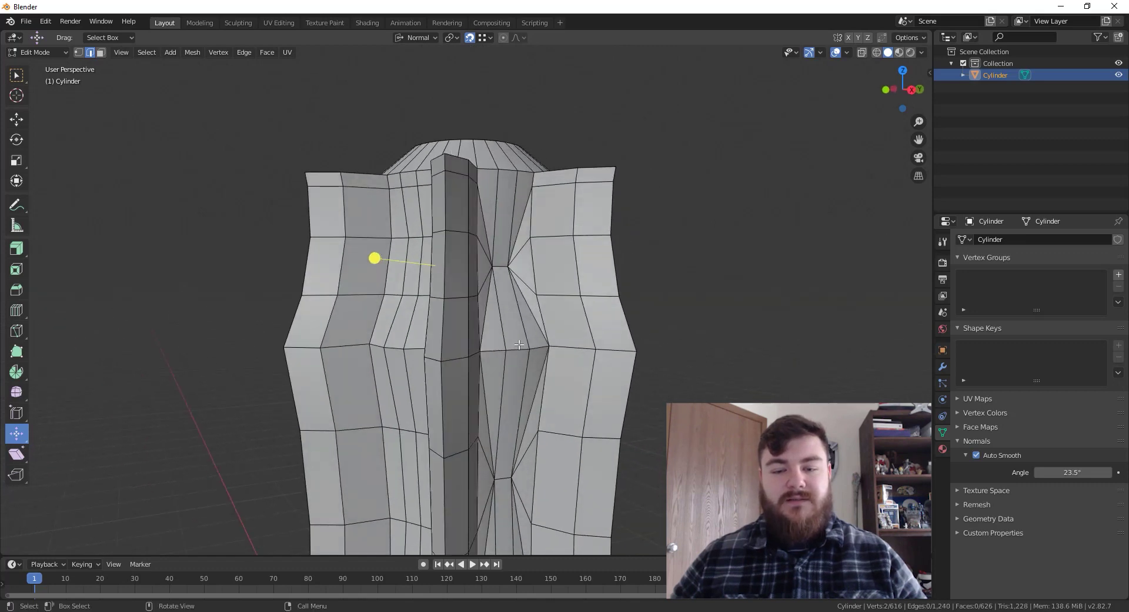
pyautogui.scroll(-5, 518, 344)
pyautogui.press('Tab')
pyautogui.moveTo(566, 406)
pyautogui.mouseDown(button='middle')
pyautogui.moveTo(629, 378)
pyautogui.moveTo(532, 404)
pyautogui.moveTo(561, 405)
pyautogui.mouseUp(button='middle')
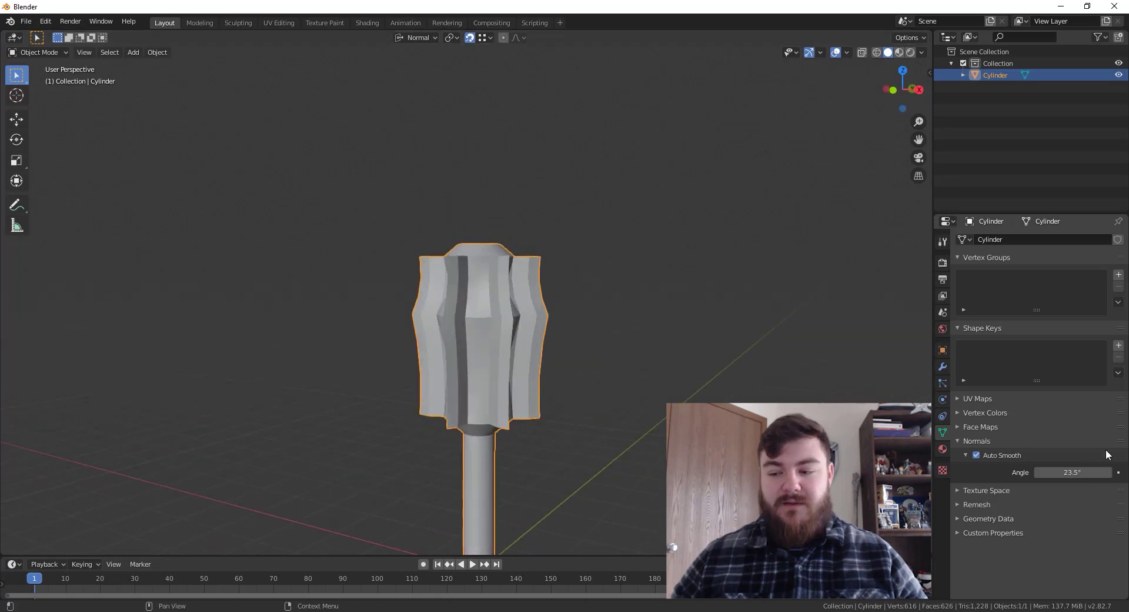
# Try Auto Smooth angles of 30° and then 25° and check the shading
pyautogui.click(1071, 472)
pyautogui.write('30')
pyautogui.press('Return')
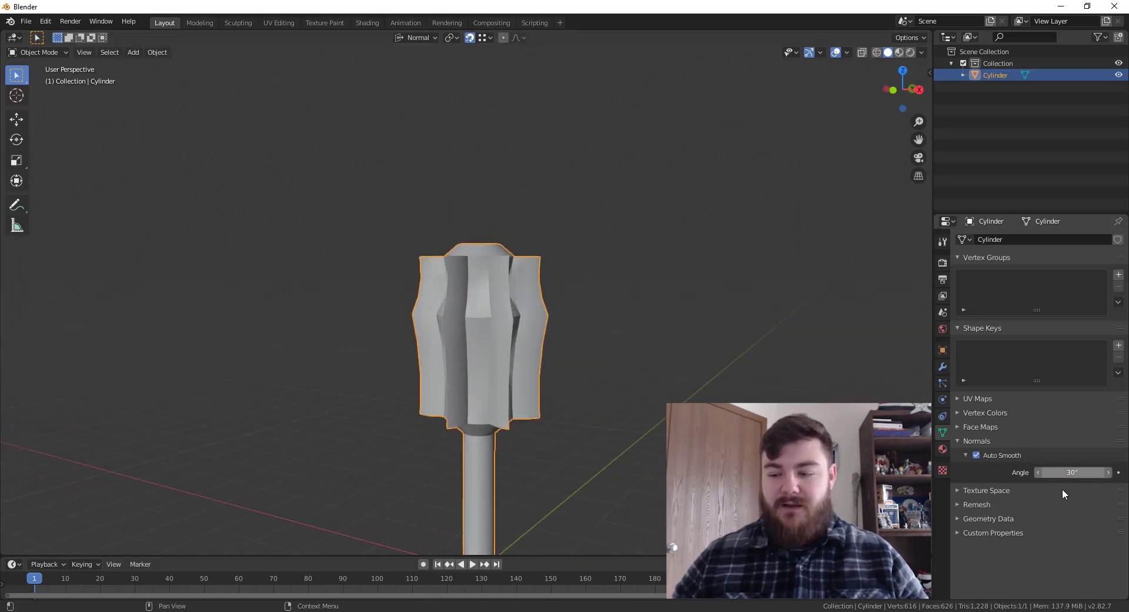
pyautogui.click(1072, 472)
pyautogui.write('25')
pyautogui.press('Return')
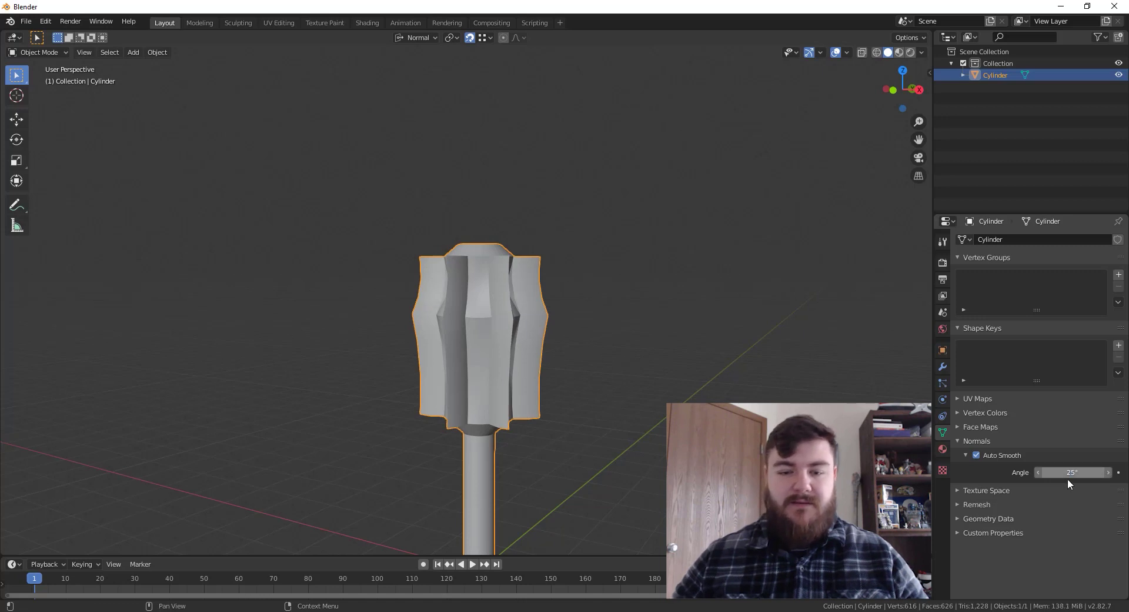
pyautogui.moveTo(575, 322); pyautogui.dragTo(505, 336, button='middle')
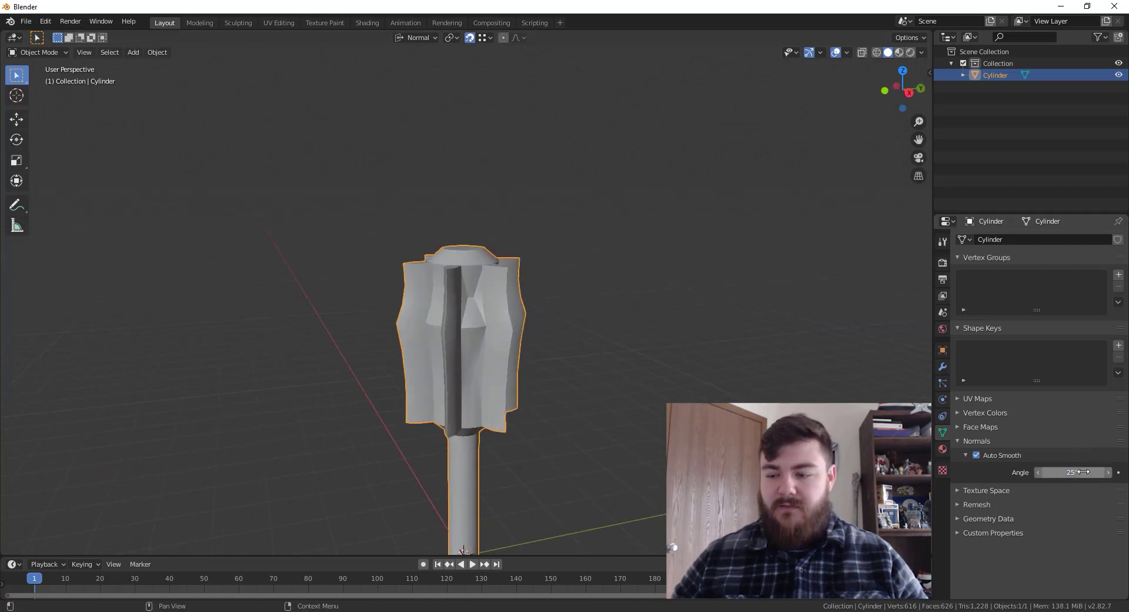
# Settle on a 22° Auto Smooth angle and inspect the mace head from several sides
pyautogui.click(1080, 472)
pyautogui.write('22')
pyautogui.press('Return')
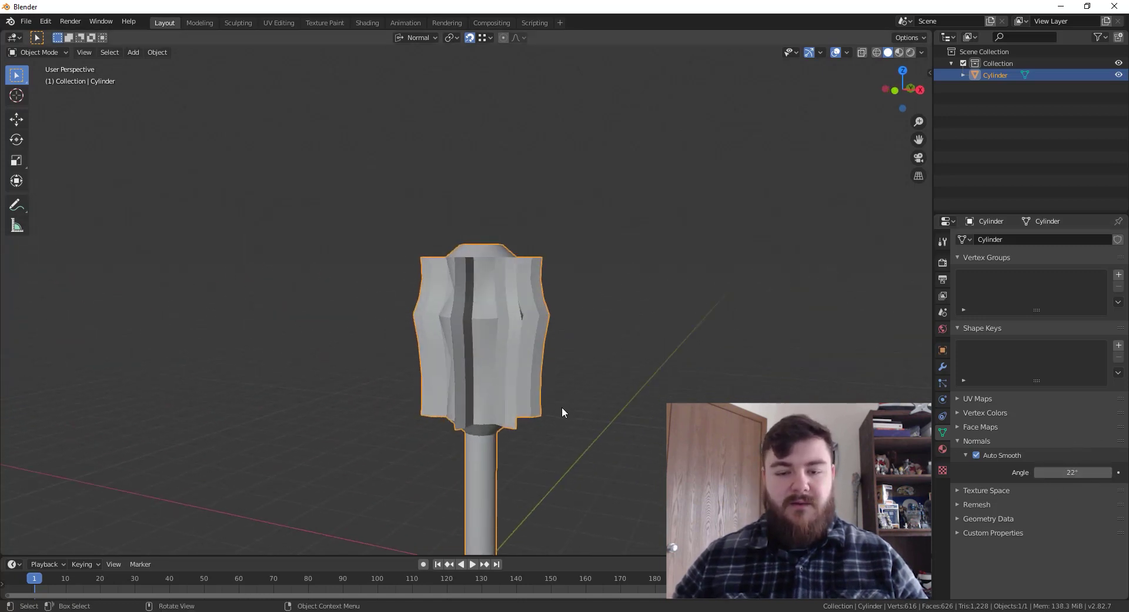
pyautogui.scroll(3, 562, 407)
pyautogui.moveTo(511, 424); pyautogui.dragTo(428, 285, button='middle')
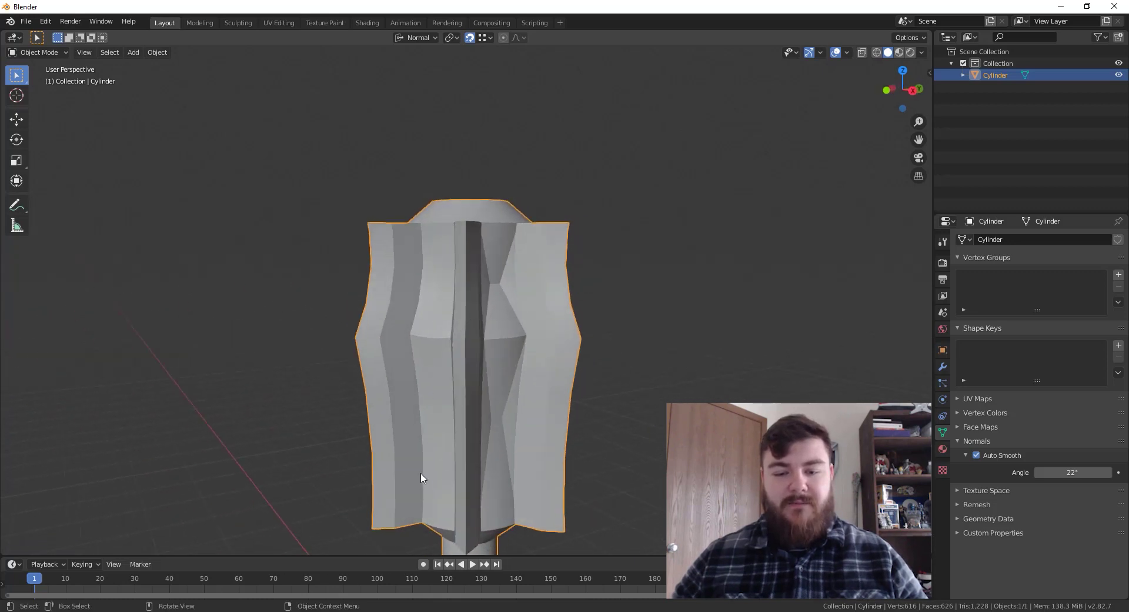
pyautogui.moveTo(421, 478); pyautogui.dragTo(475, 363, button='middle')
pyautogui.moveTo(479, 509); pyautogui.dragTo(492, 396, button='middle')
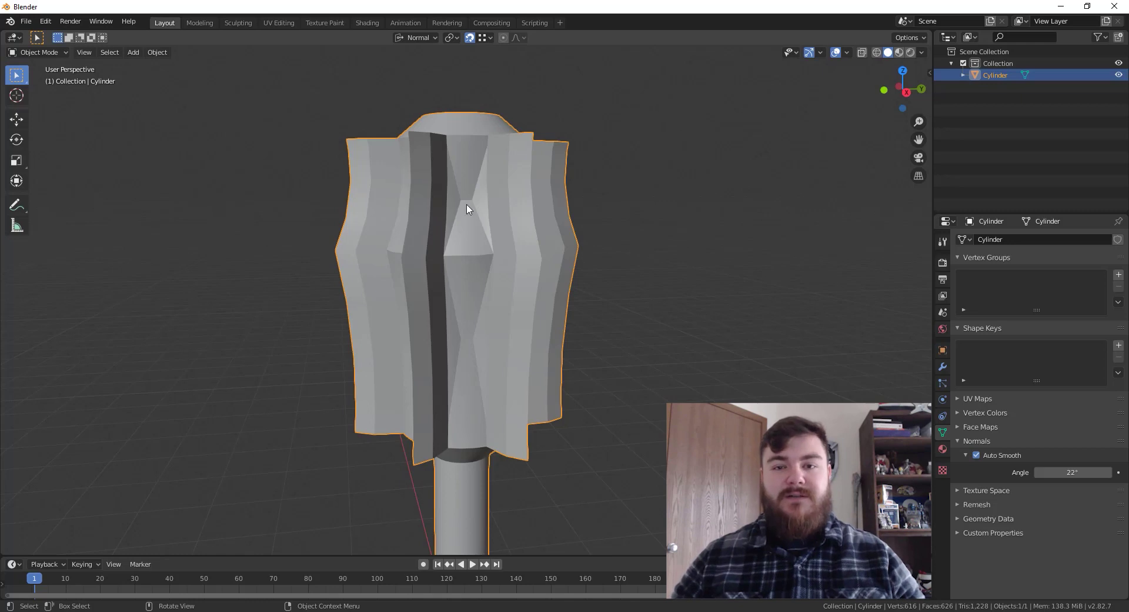
# In Edit Mode, connect two vertices on the mace head with a new cut
pyautogui.press('Tab')
pyautogui.scroll(4, 466, 209)
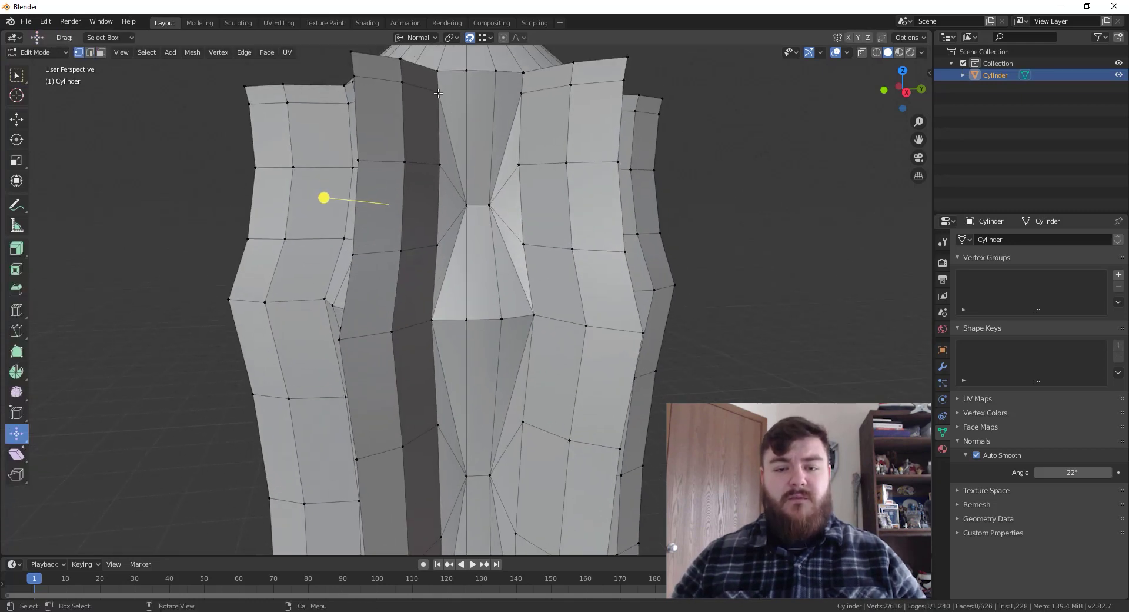
pyautogui.keyDown('shift'); pyautogui.click(518, 91); pyautogui.keyUp('shift')
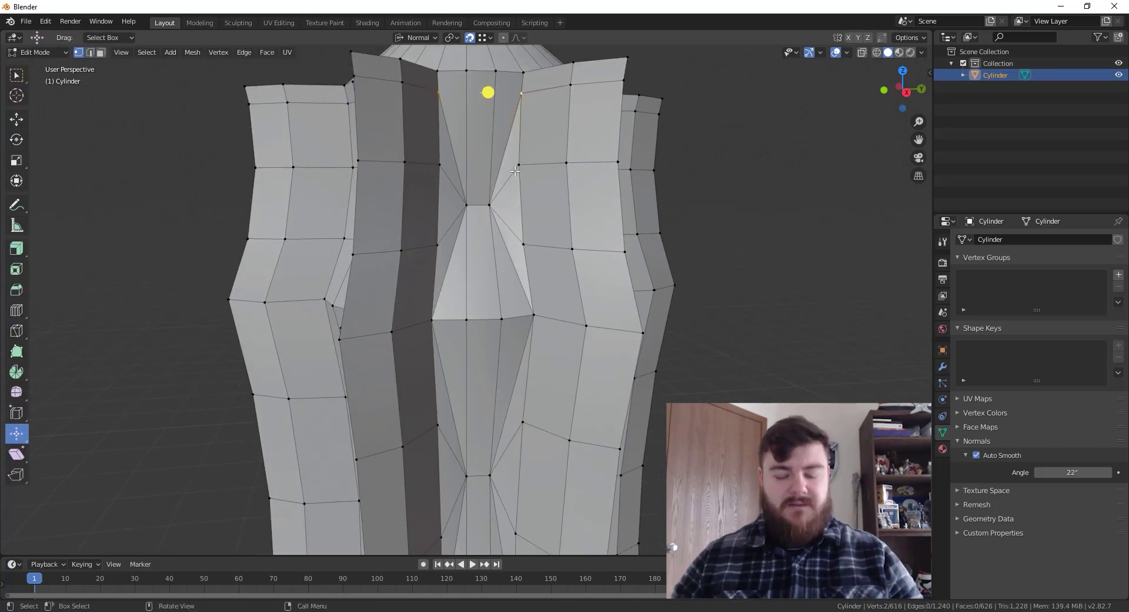
pyautogui.click(486, 163)
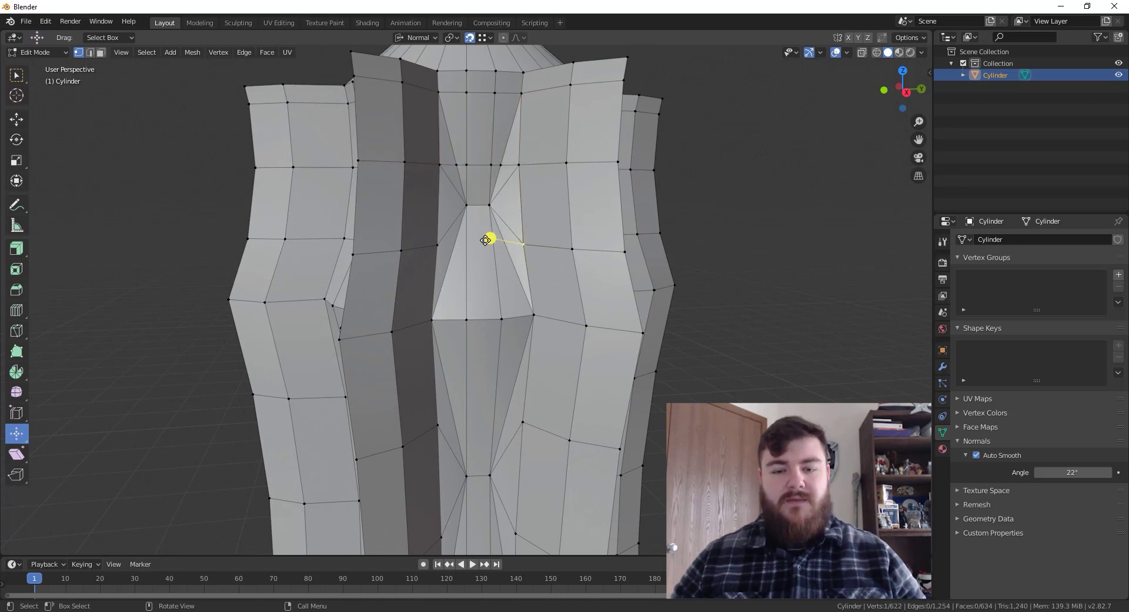
pyautogui.keyDown('shift'); pyautogui.click(437, 243); pyautogui.keyUp('shift')
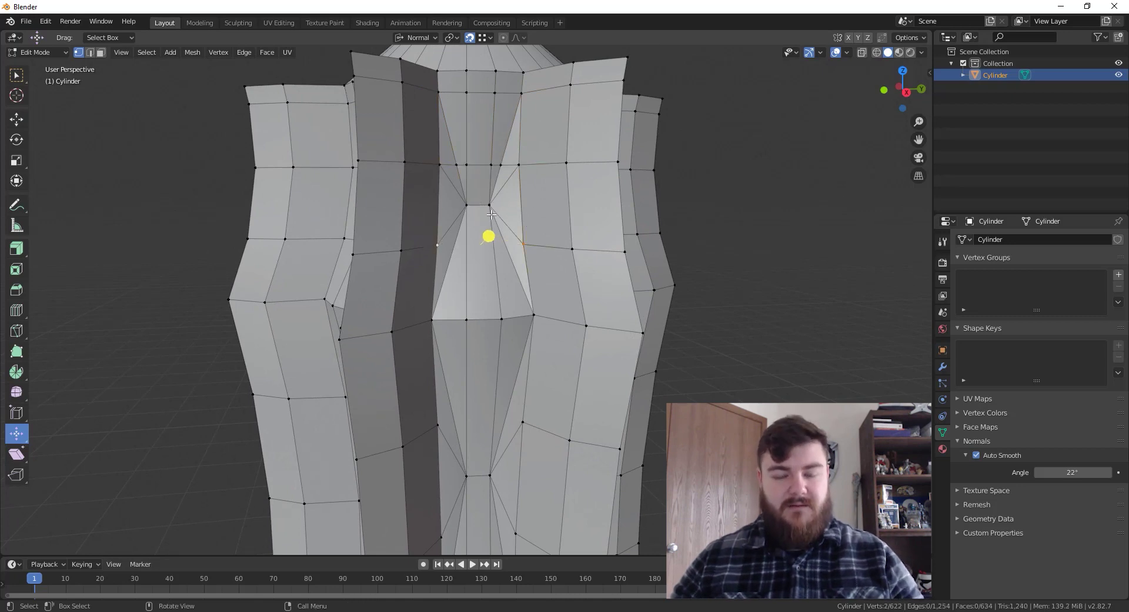
pyautogui.press('j')
# Join another vertex pair and reposition a vertex near the head's lower rim
pyautogui.moveTo(510, 325); pyautogui.dragTo(552, 220, button='middle')
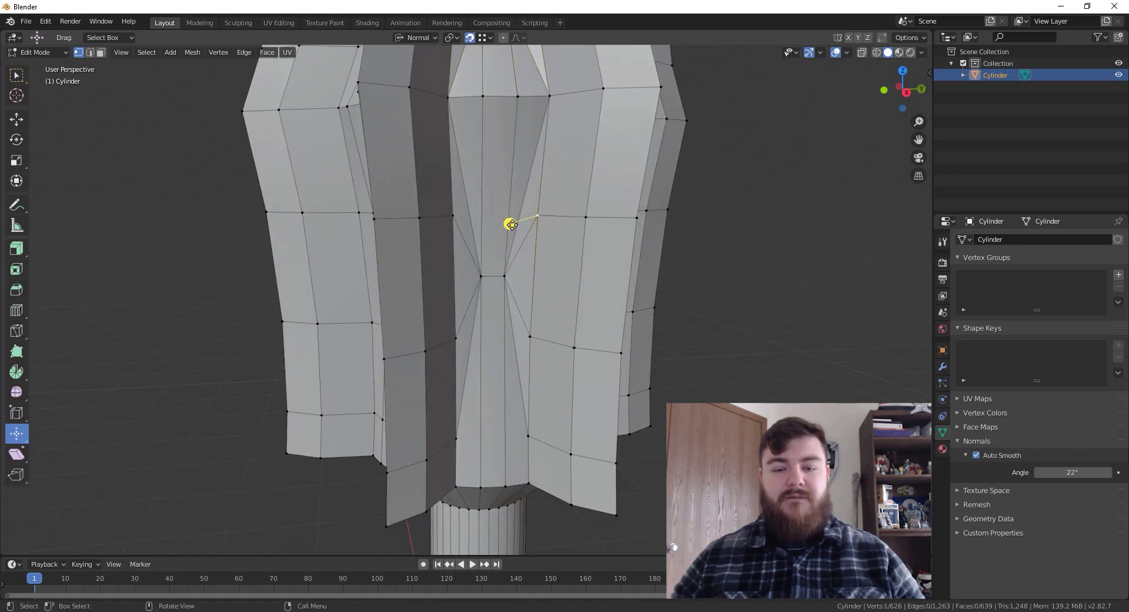
pyautogui.keyDown('shift'); pyautogui.click(509, 222); pyautogui.keyUp('shift')
pyautogui.press('j')
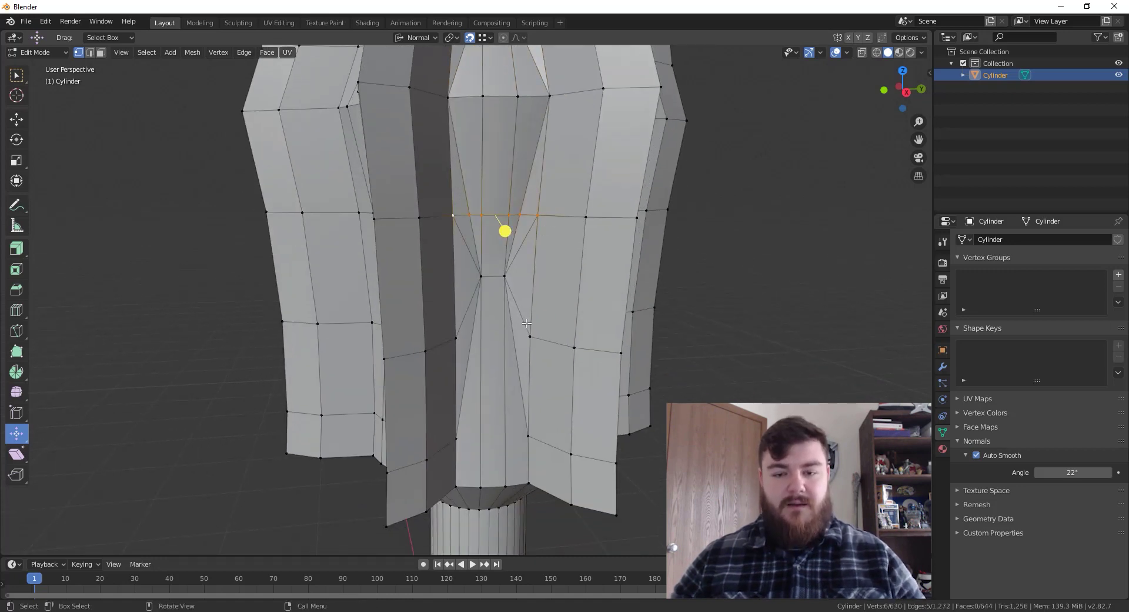
pyautogui.moveTo(531, 440); pyautogui.dragTo(487, 433)
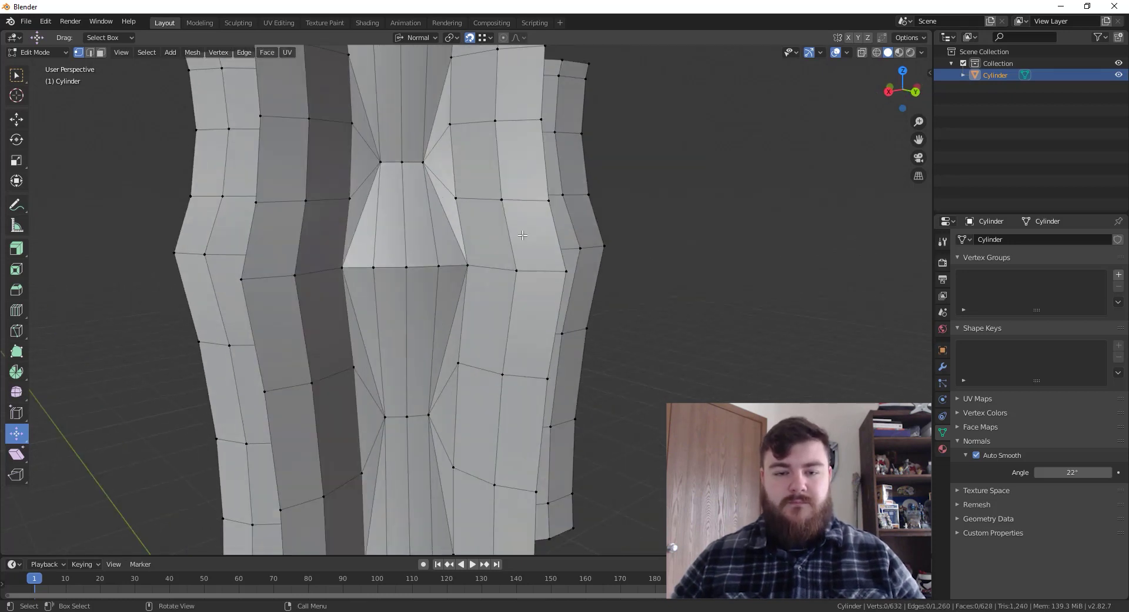
pyautogui.press('w')
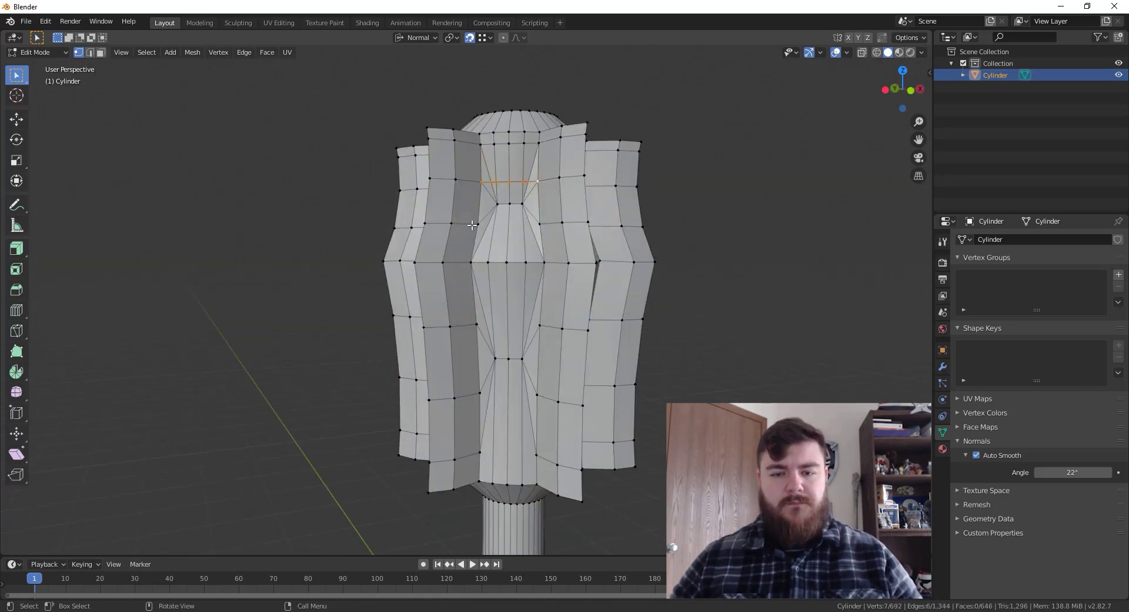
pyautogui.press('g')
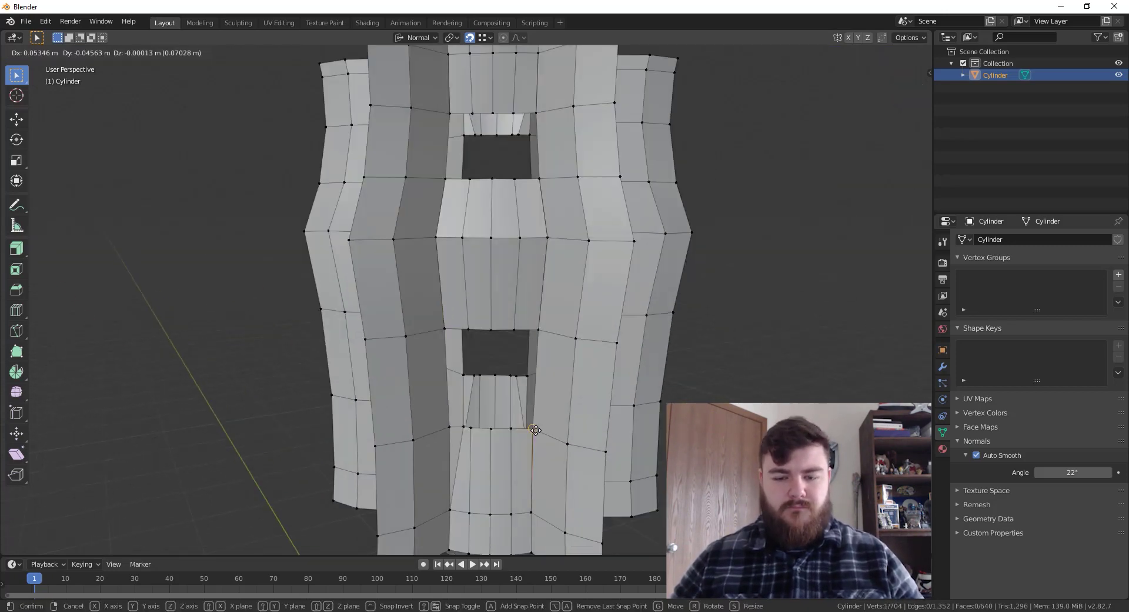
pyautogui.click(535, 430)
pyautogui.moveTo(536, 430); pyautogui.dragTo(507, 209, button='middle')
pyautogui.scroll(-3, 468, 245)
# Select all and Merge by Distance, removing 40 duplicate vertices
pyautogui.press('a')
pyautogui.click(193, 51)
pyautogui.moveTo(223, 287)
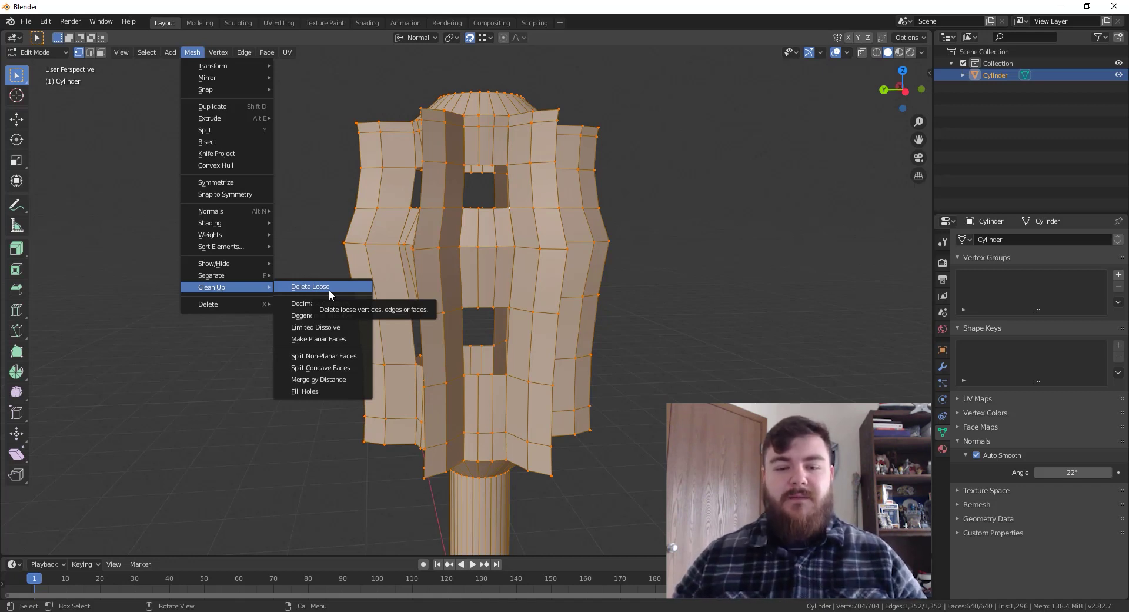
pyautogui.click(333, 380)
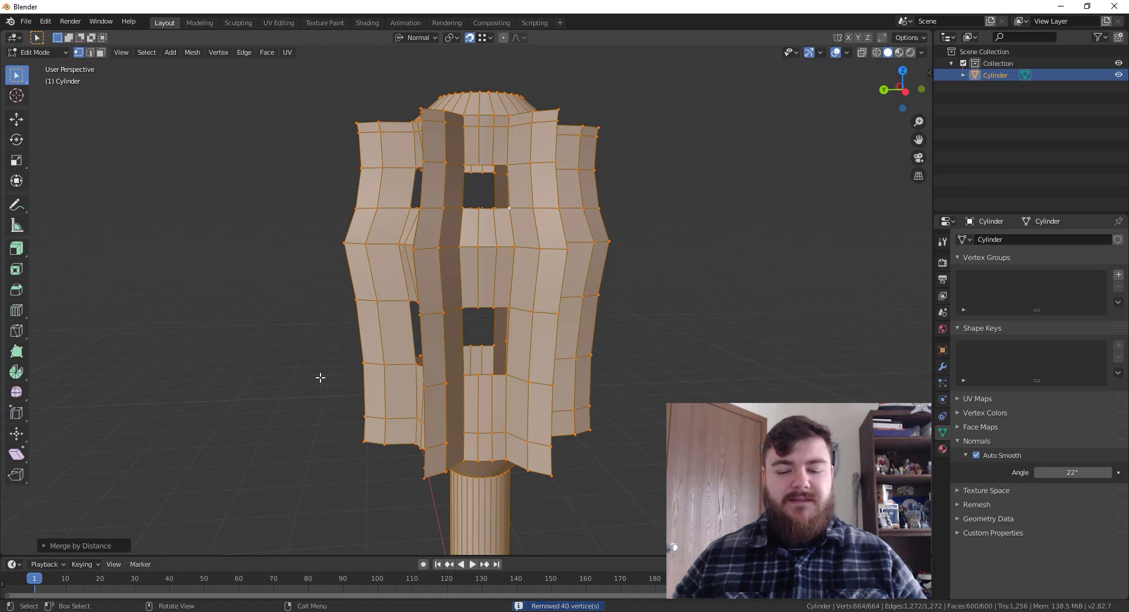
# In edge mode, fill the top hole and the small front hole face by face
pyautogui.scroll(1, 464, 349)
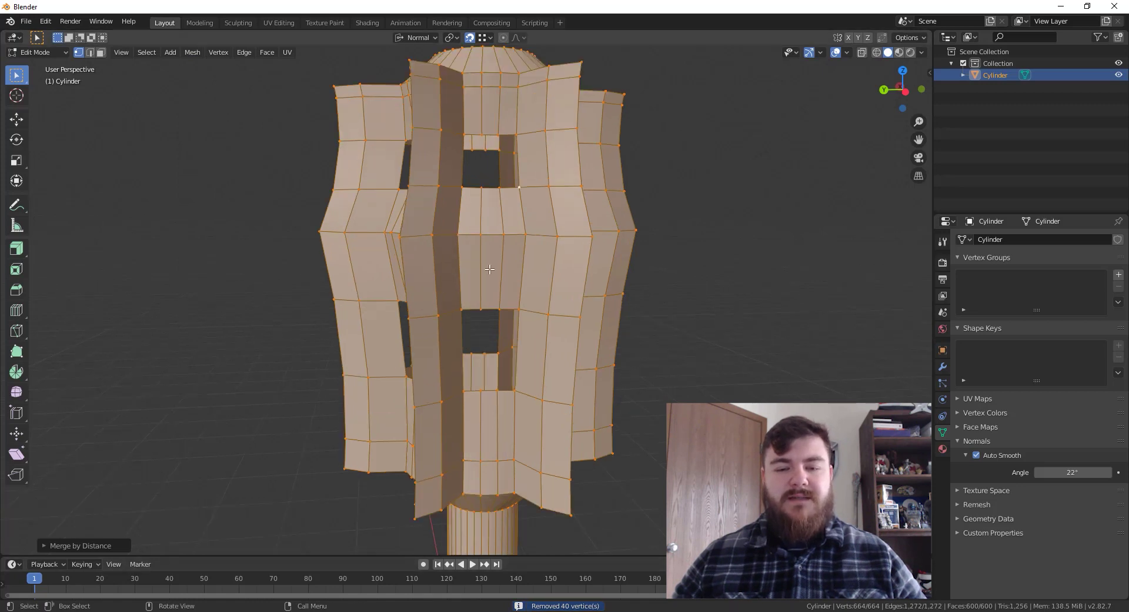
pyautogui.press('2')
pyautogui.hotkey('alt', 'a')
pyautogui.moveTo(465, 194); pyautogui.dragTo(499, 199, button='middle')
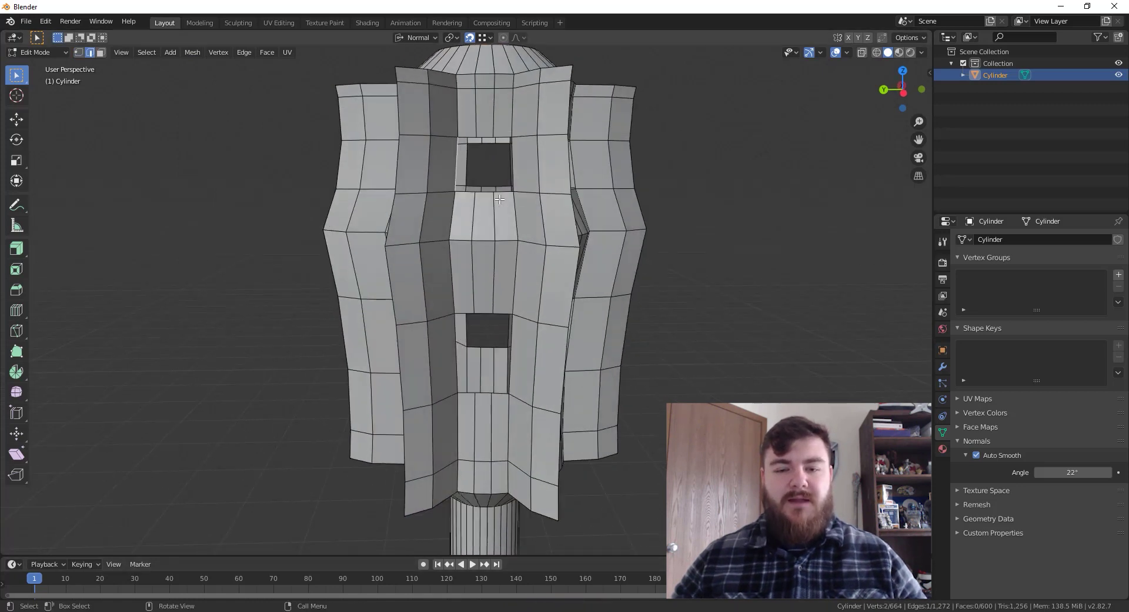
pyautogui.press('f')
pyautogui.moveTo(447, 364); pyautogui.dragTo(415, 341, button='middle')
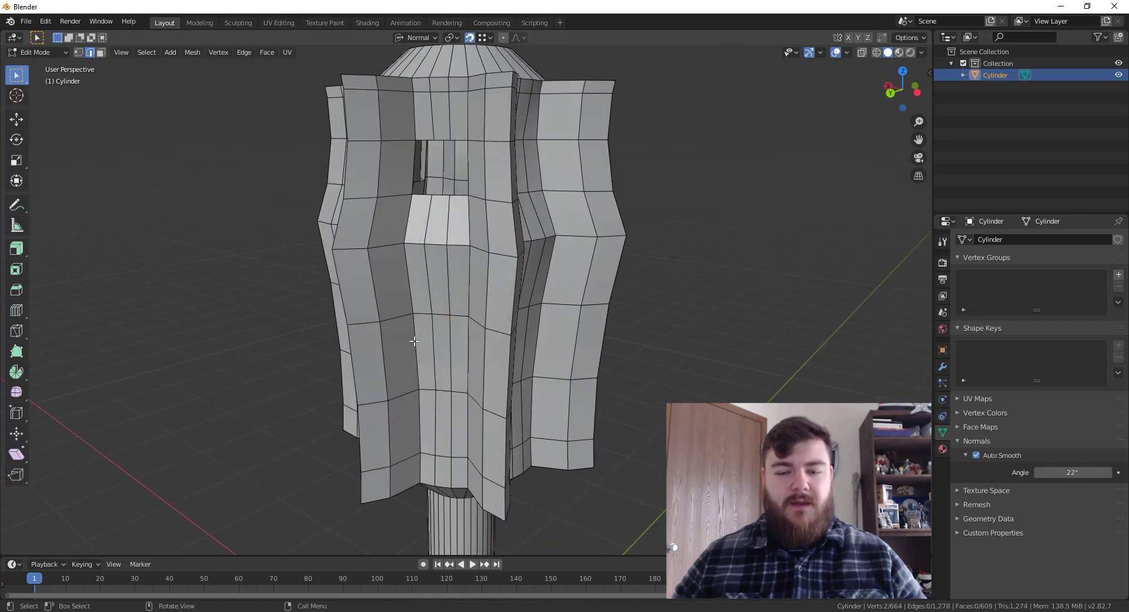
pyautogui.press('f')
pyautogui.moveTo(414, 160); pyautogui.dragTo(383, 148, button='middle')
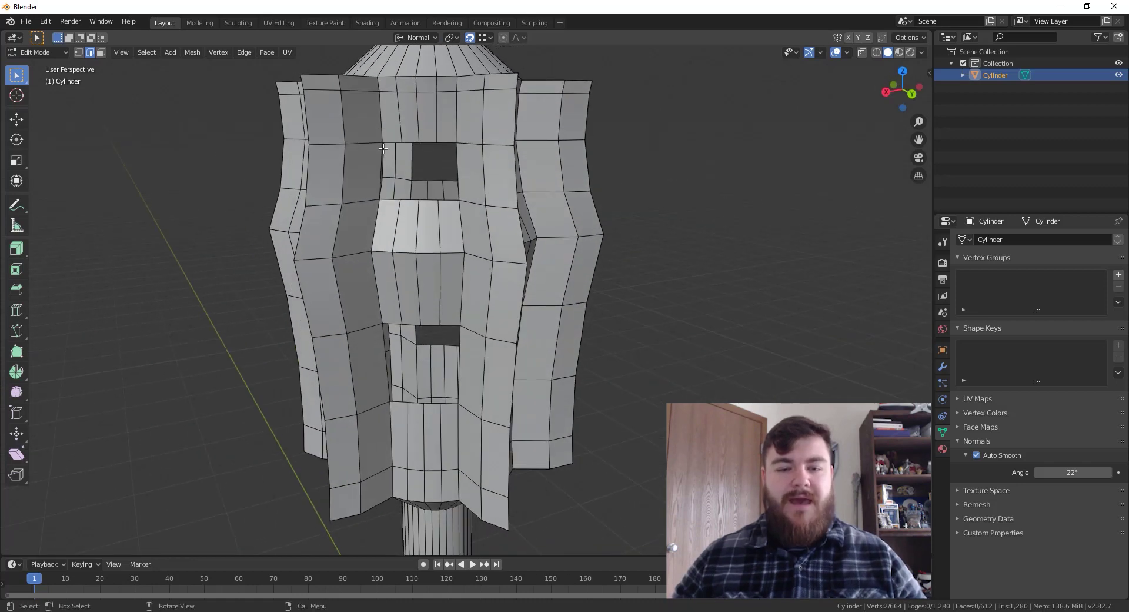
pyautogui.press('f')
pyautogui.press('f')
pyautogui.press('f')
pyautogui.press('f')
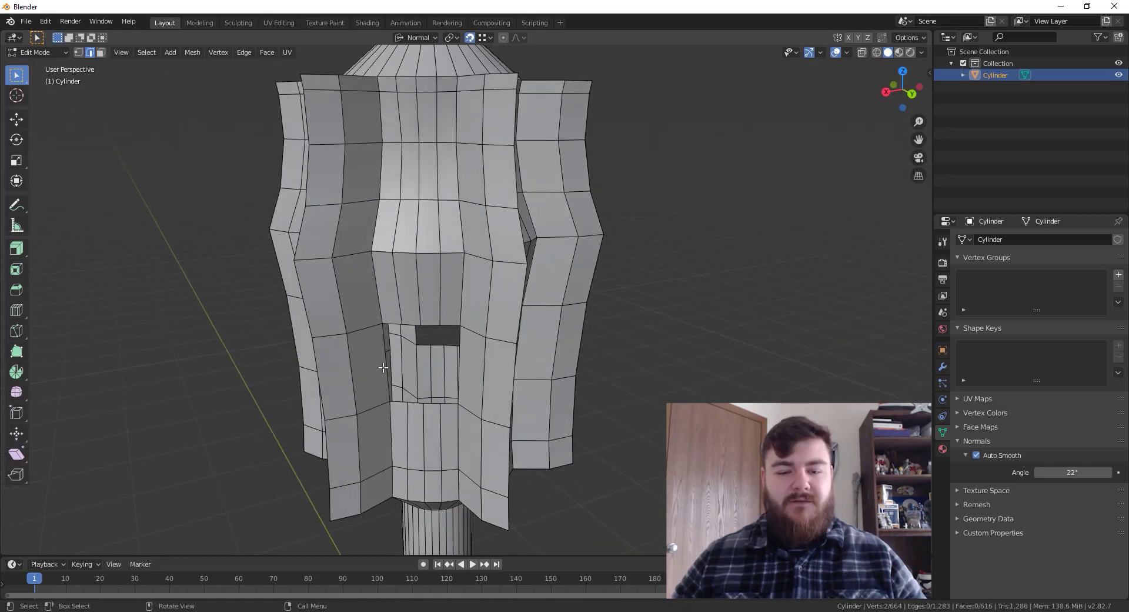
pyautogui.press('f')
pyautogui.press('f')
pyautogui.press('f')
pyautogui.press('f')
# Fill the lower front hole and the remaining upper hole, then return to Object Mode
pyautogui.moveTo(382, 367); pyautogui.dragTo(378, 352, button='middle')
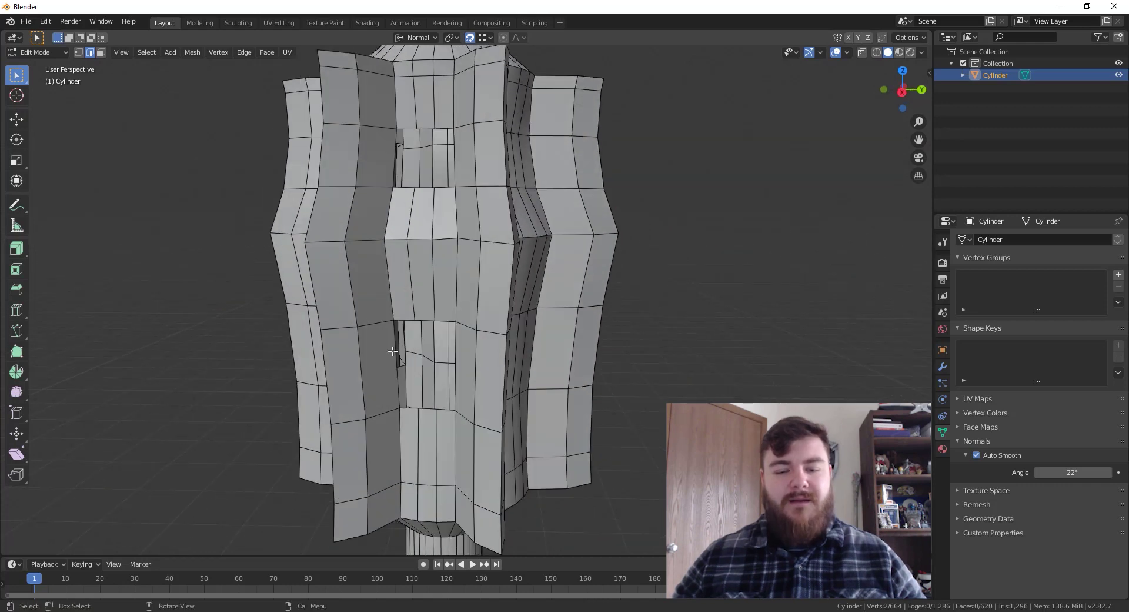
pyautogui.press('f')
pyautogui.press('f')
pyautogui.press('f')
pyautogui.press('f')
pyautogui.press('f')
pyautogui.press('f')
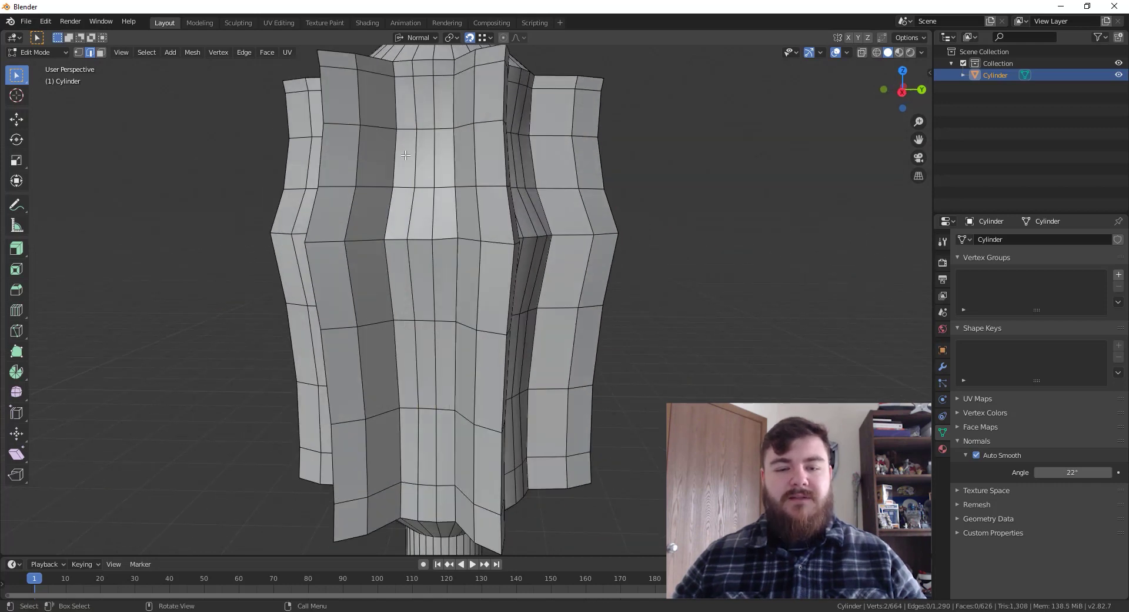
pyautogui.moveTo(406, 154); pyautogui.dragTo(410, 273, button='middle')
pyautogui.moveTo(462, 321); pyautogui.dragTo(438, 181, button='middle')
pyautogui.press('f')
pyautogui.press('f')
pyautogui.press('f')
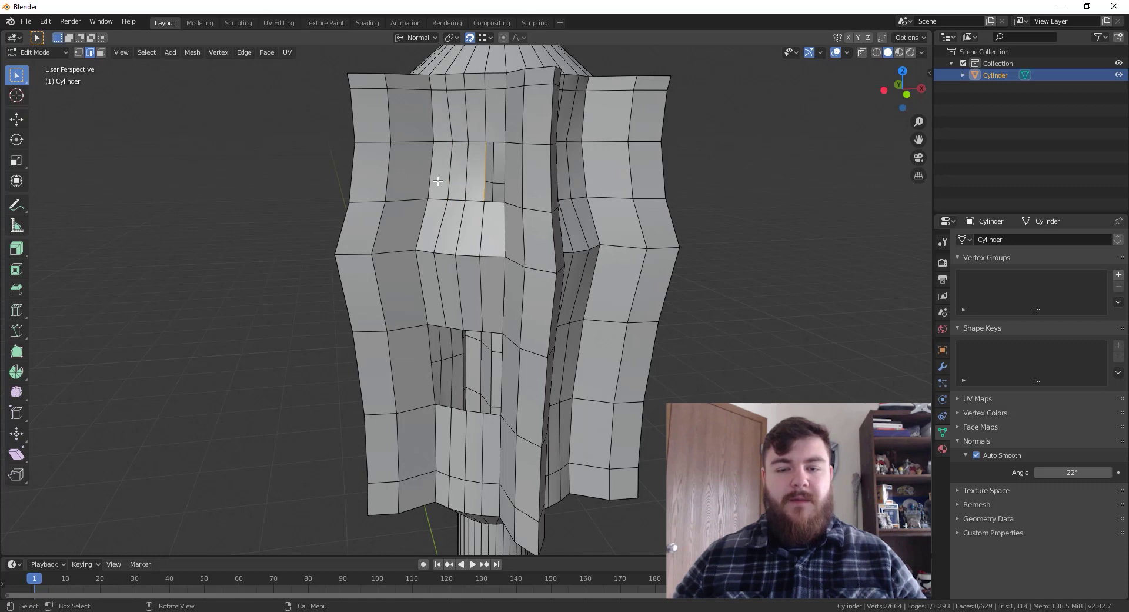
pyautogui.press('f')
pyautogui.press('f')
pyautogui.press('f')
pyautogui.press('f')
pyautogui.press('f')
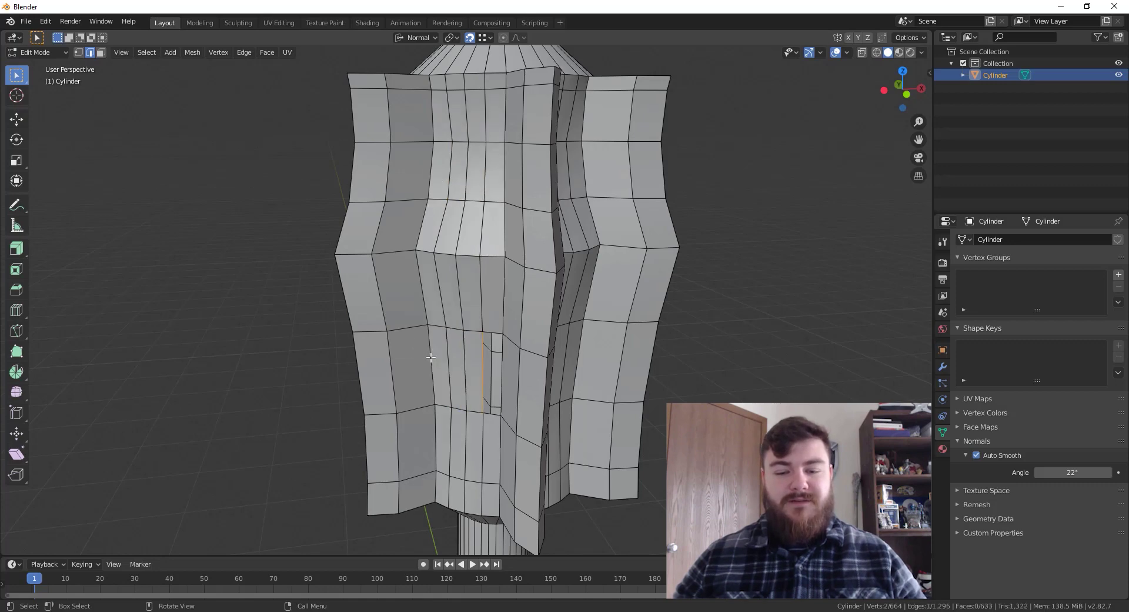
pyautogui.moveTo(429, 357)
pyautogui.mouseDown(button='middle')
pyautogui.moveTo(625, 440)
pyautogui.moveTo(528, 418)
pyautogui.moveTo(577, 407)
pyautogui.moveTo(565, 404)
pyautogui.moveTo(345, 396)
pyautogui.moveTo(429, 421)
pyautogui.moveTo(453, 373)
pyautogui.moveTo(433, 390)
pyautogui.moveTo(467, 390)
pyautogui.mouseUp(button='middle')
pyautogui.scroll(-5, 626, 441)
pyautogui.press('Tab')
# Enter Edit Mode and centre the handle in front orthographic view
pyautogui.scroll(-5, 429, 420)
pyautogui.scroll(4, 459, 441)
pyautogui.press('Tab')
pyautogui.moveTo(458, 441); pyautogui.dragTo(482, 263, button='middle')
pyautogui.scroll(-1, 473, 329)
pyautogui.press('KP_1')
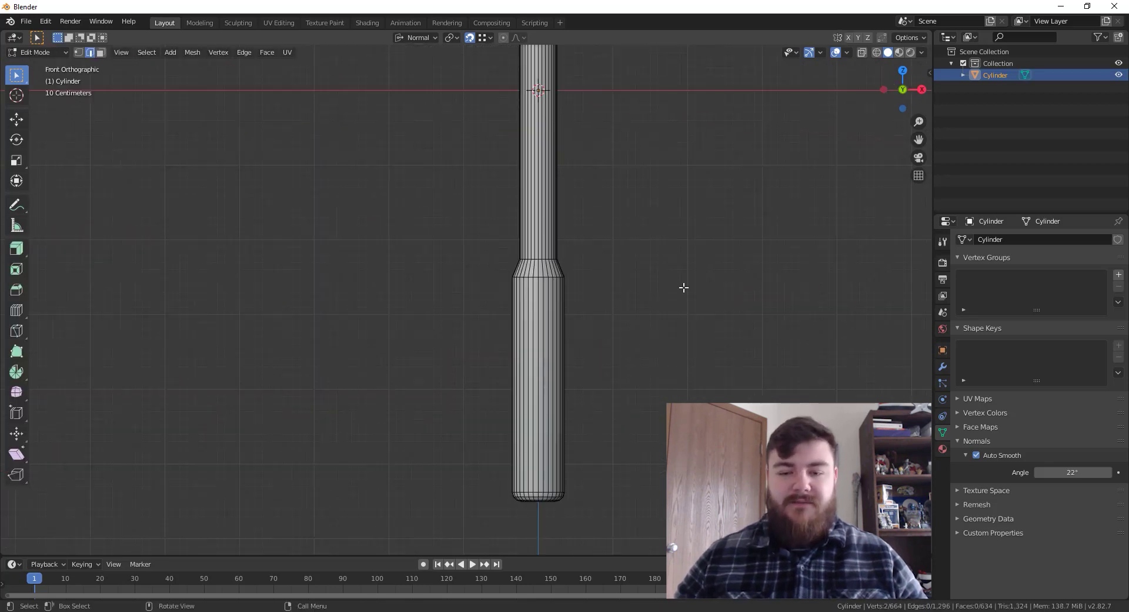
pyautogui.scroll(4, 682, 288)
pyautogui.keyDown('shift'); pyautogui.moveTo(682, 288); pyautogui.dragTo(463, 309, button='middle'); pyautogui.keyUp('shift')
pyautogui.scroll(-2, 464, 241)
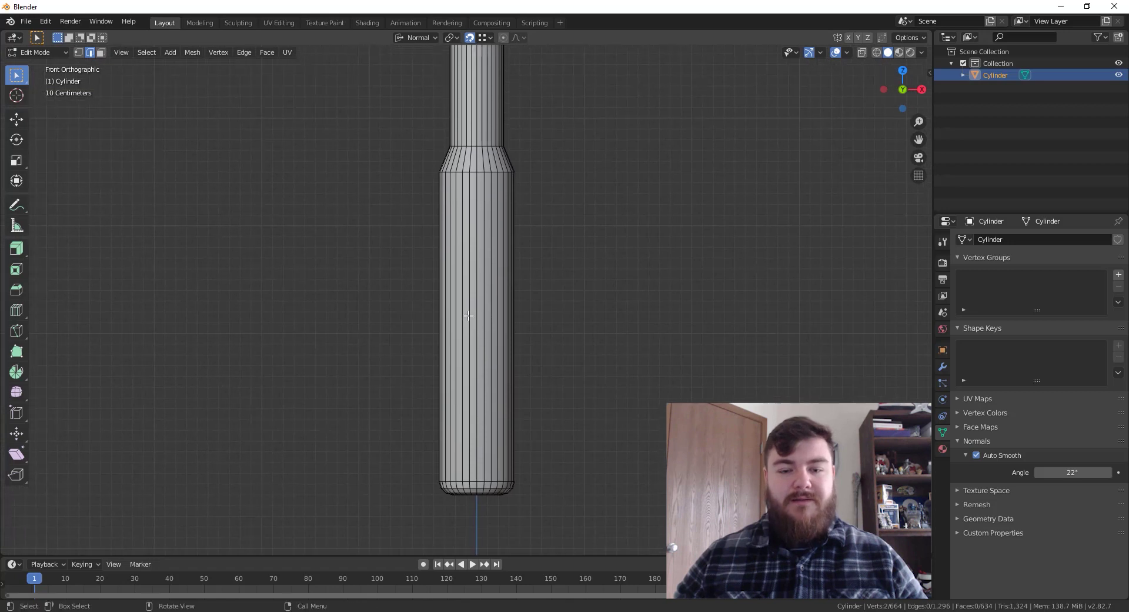
# Cancel a five-ring loop cut preview and make the Loop Cut tool active instead
pyautogui.hotkey('ctrl', 'r')
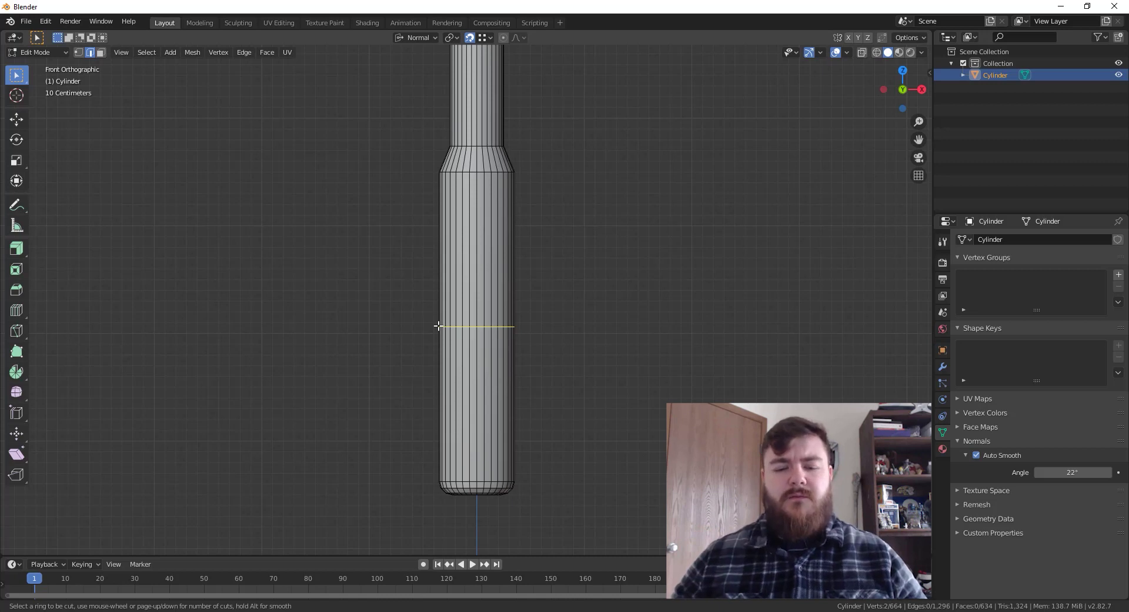
pyautogui.scroll(4, 438, 326)
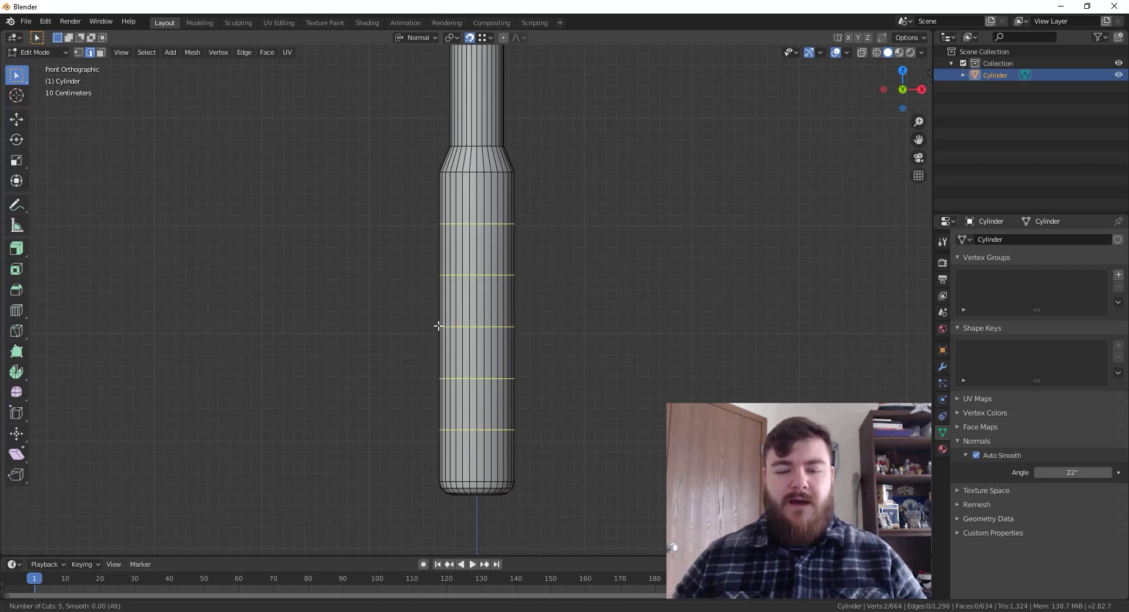
pyautogui.press('Escape')
pyautogui.moveTo(16, 310); pyautogui.dragTo(66, 315)
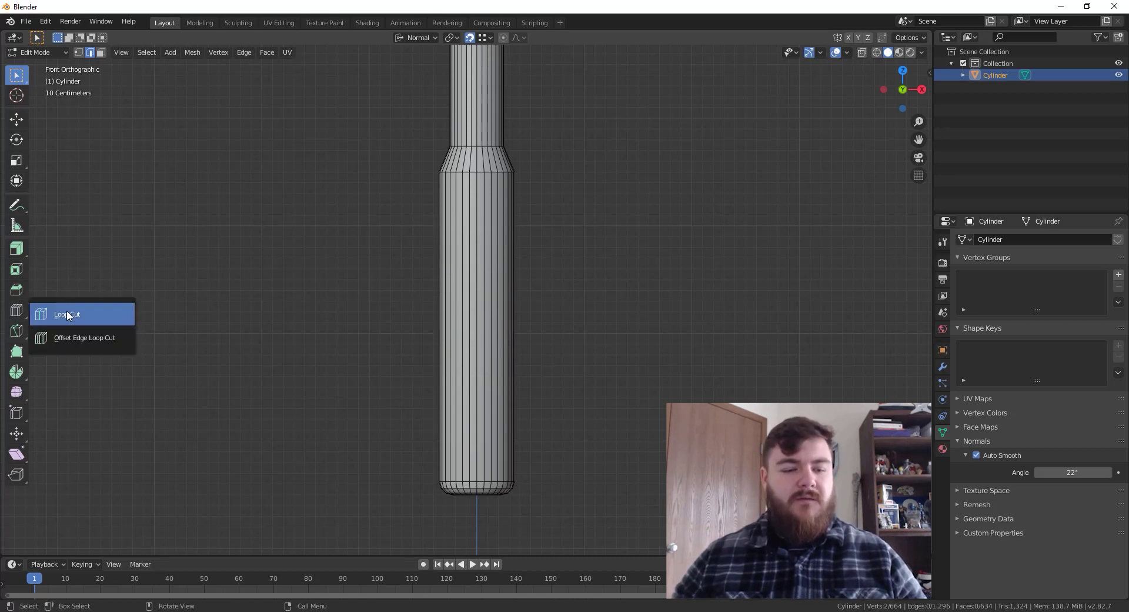
pyautogui.click(66, 314)
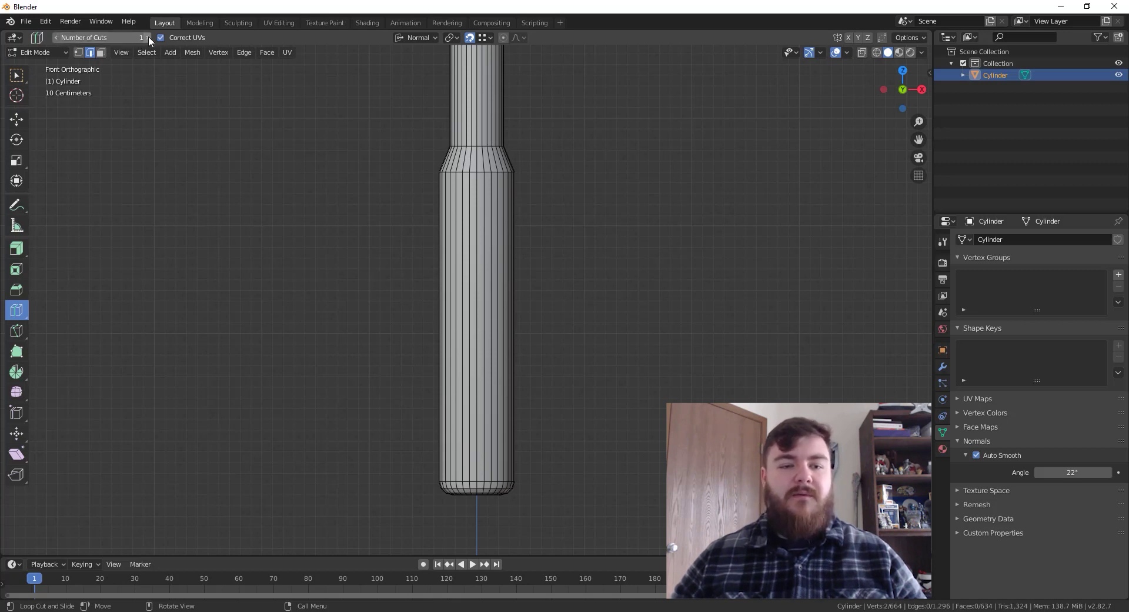
# Cut five evenly spaced loops along the grip, undo an extra set, then pick Offset Edge Loop Cut
pyautogui.moveTo(149, 36); pyautogui.dragTo(165, 37)
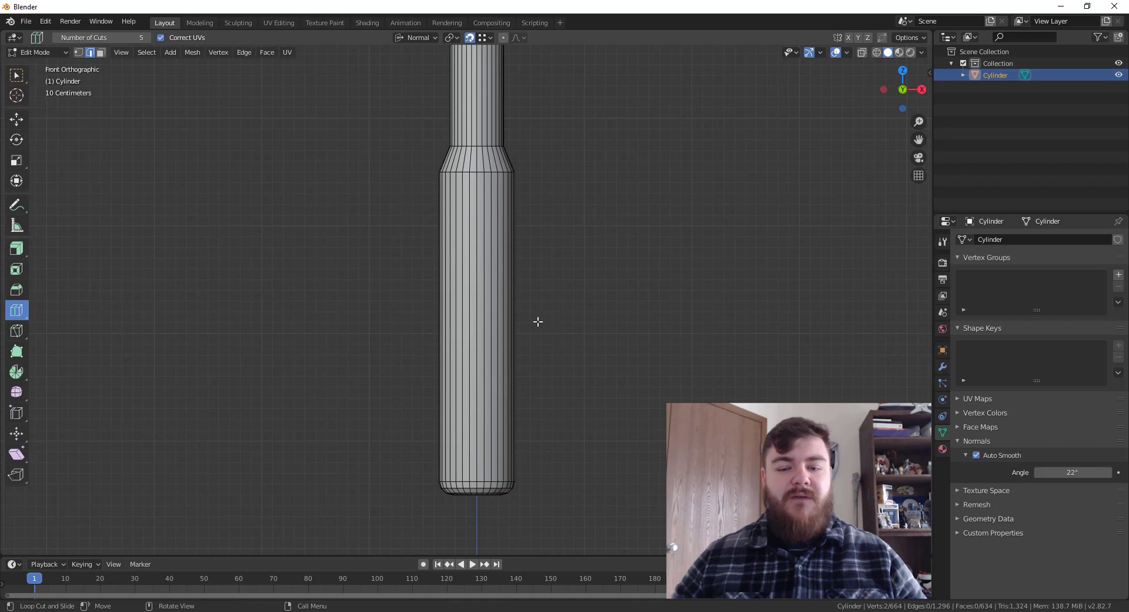
pyautogui.click(521, 312)
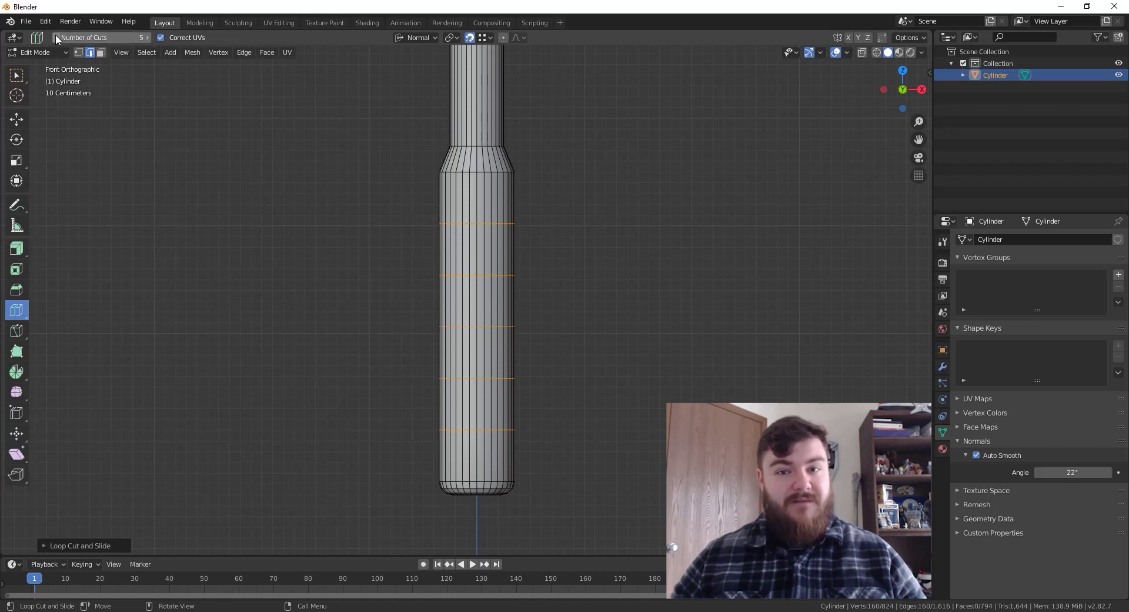
pyautogui.click(483, 177)
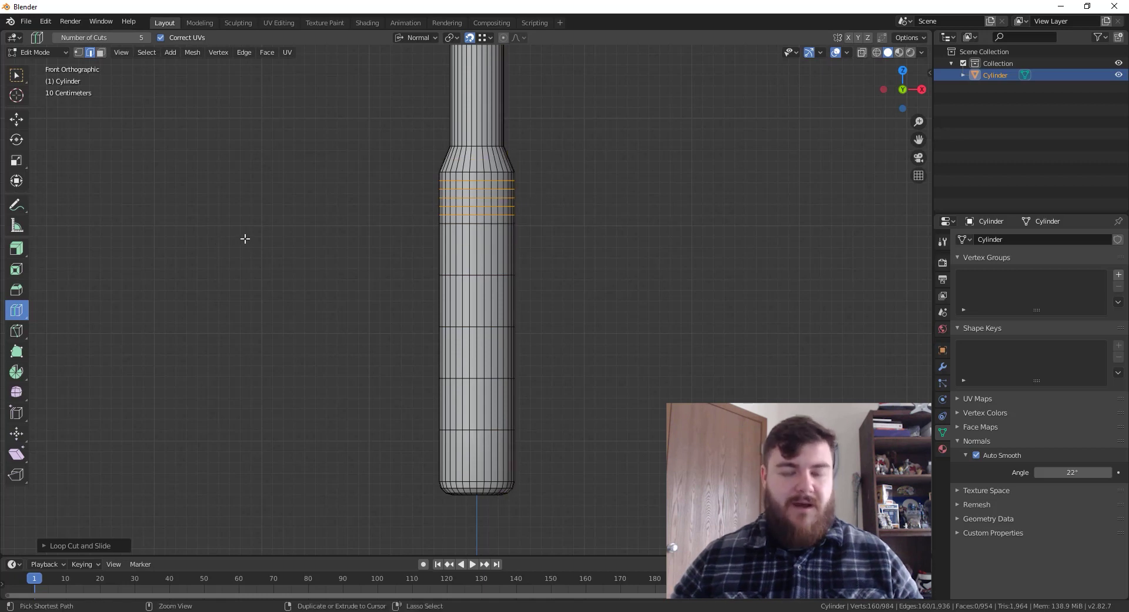
pyautogui.hotkey('ctrl', 'z')
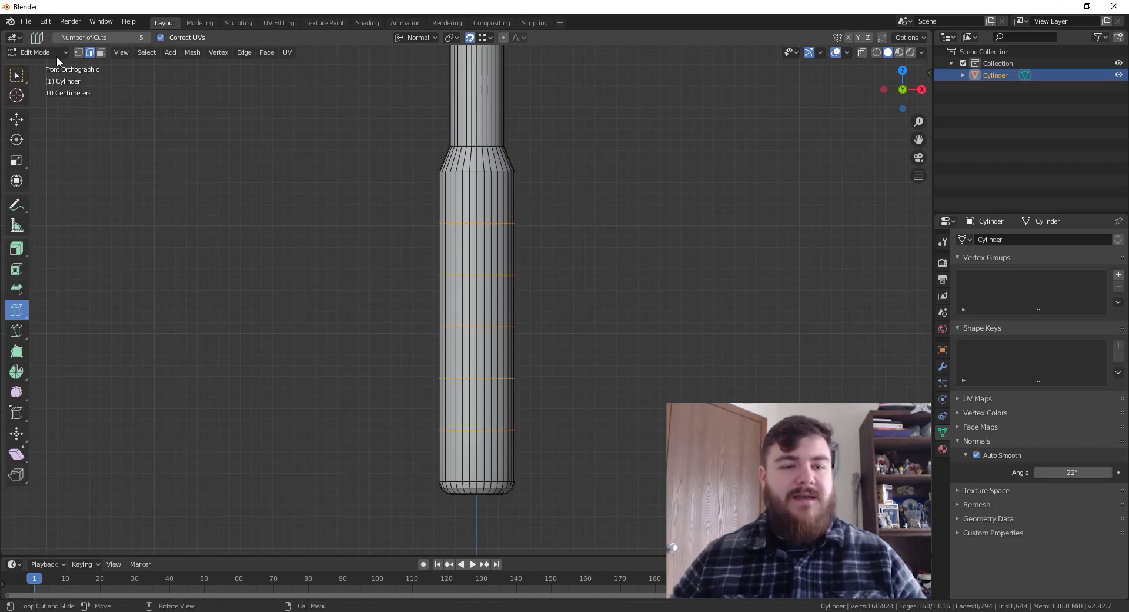
pyautogui.click(59, 38)
pyautogui.click(59, 37)
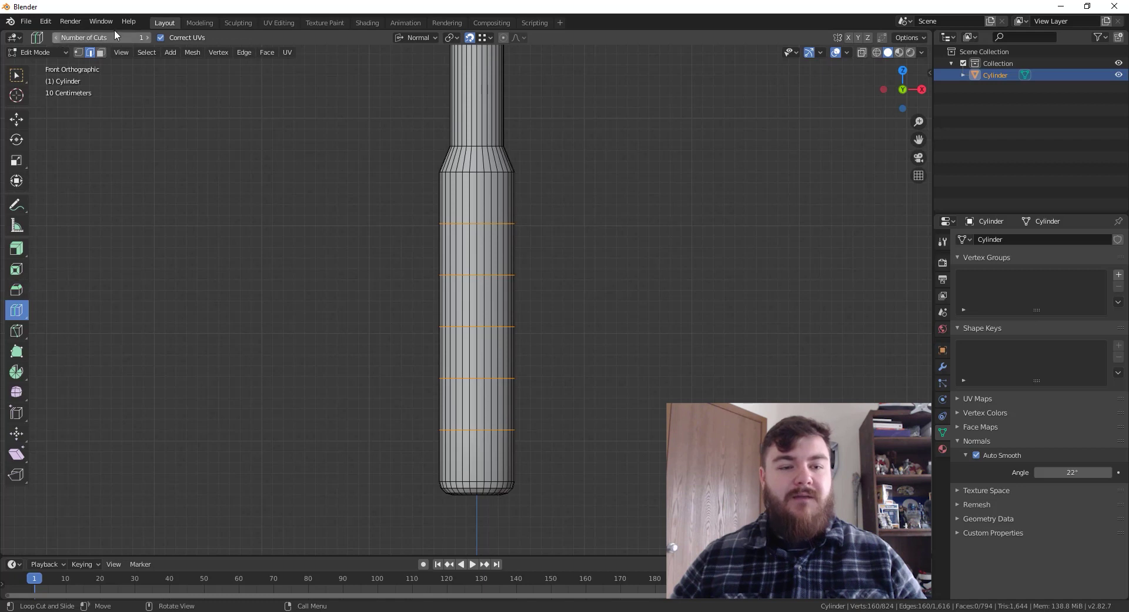
pyautogui.moveTo(16, 310); pyautogui.dragTo(83, 347)
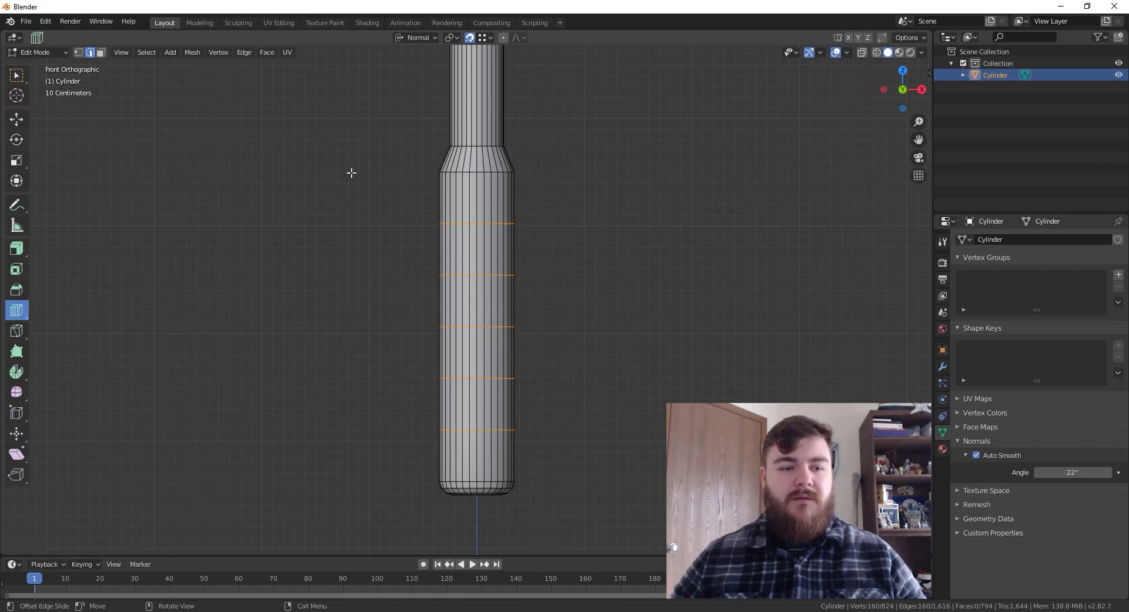
# Offset the top grip ring into a close pair of loops with factor 0.1
pyautogui.keyDown('alt'); pyautogui.click(466, 224); pyautogui.keyUp('alt')
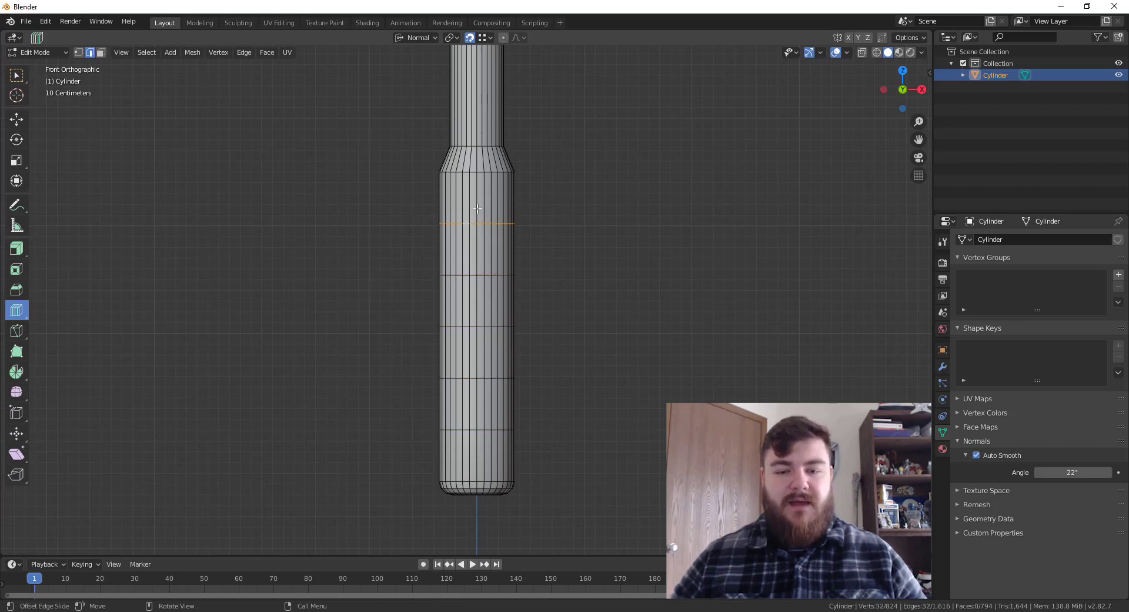
pyautogui.moveTo(608, 227)
pyautogui.mouseDown()
pyautogui.moveTo(618, 209)
pyautogui.moveTo(612, 217)
pyautogui.mouseUp()
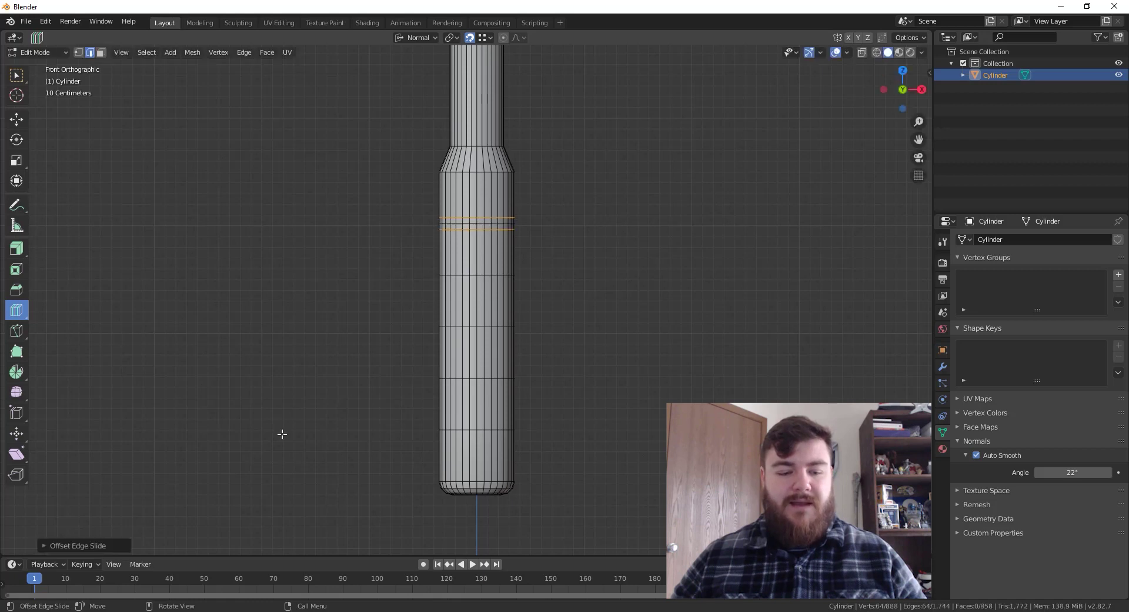
pyautogui.click(44, 546)
pyautogui.click(171, 488)
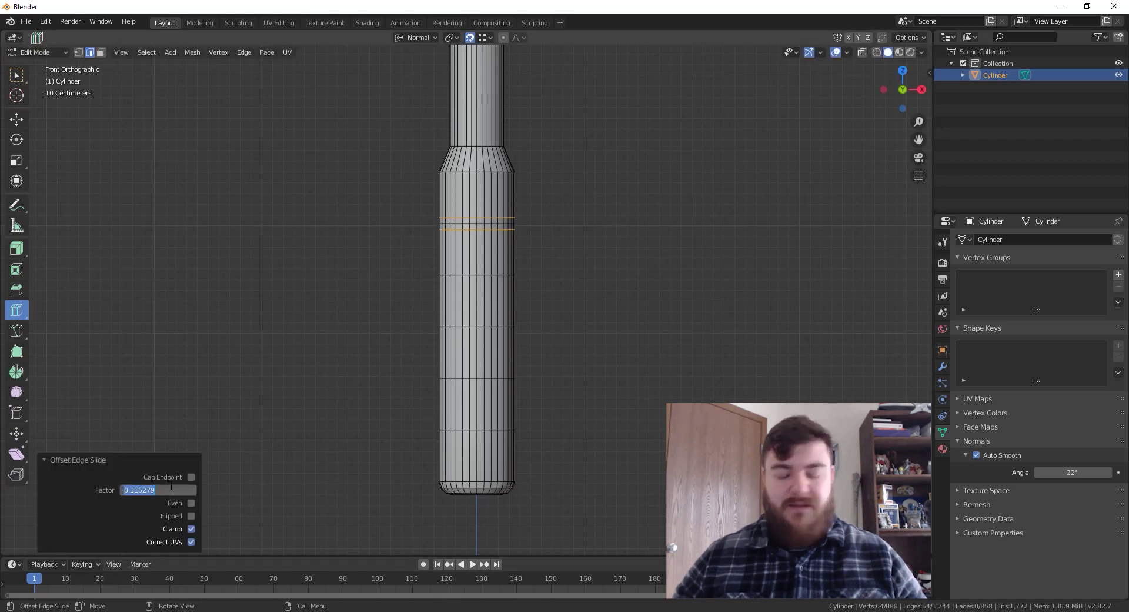
pyautogui.press('BackSpace')
pyautogui.write('-.35')
pyautogui.press('Return')
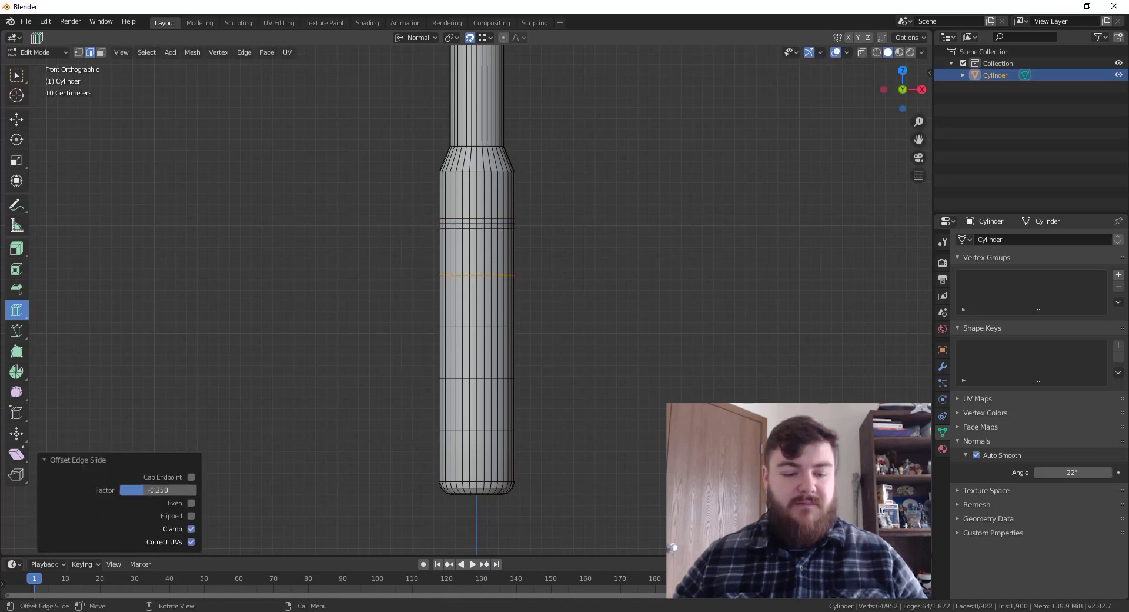
pyautogui.write('.1')
pyautogui.press('Return')
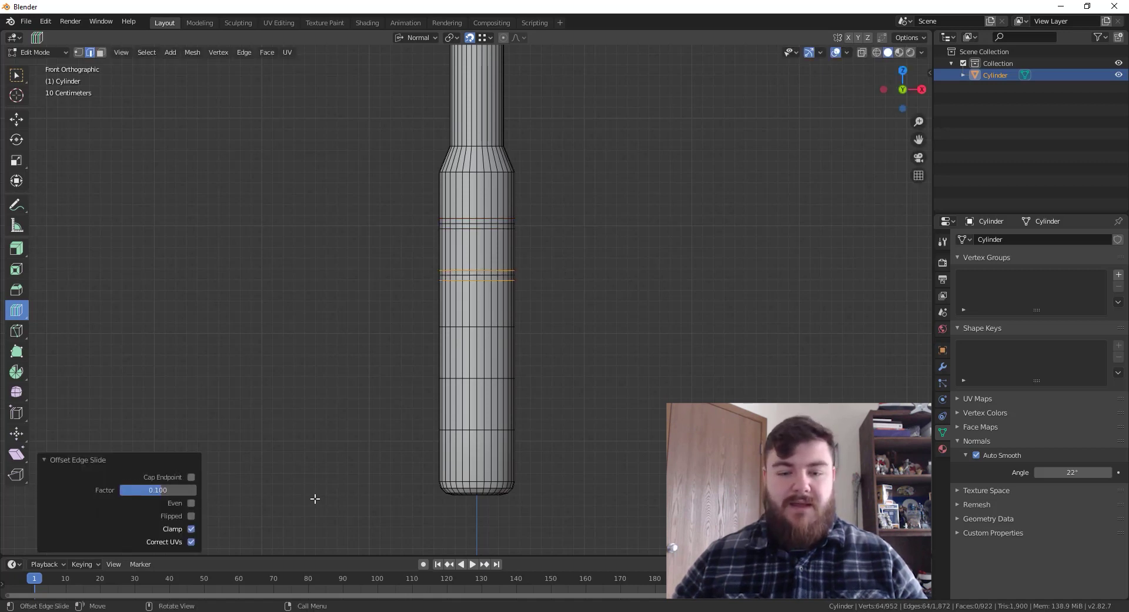
# Repeat the offset loop split on the second and bottom grip rings
pyautogui.keyDown('alt'); pyautogui.click(481, 327); pyautogui.keyUp('alt')
pyautogui.hotkey('shift', 'r')
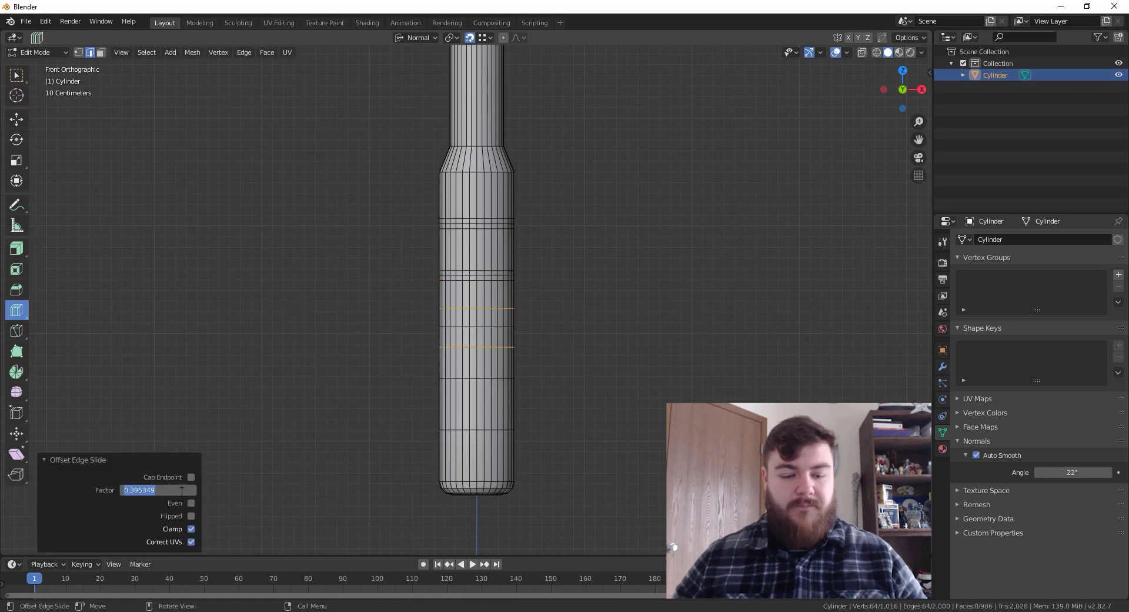
pyautogui.keyDown('alt'); pyautogui.click(528, 432); pyautogui.keyUp('alt')
pyautogui.hotkey('shift', 'r')
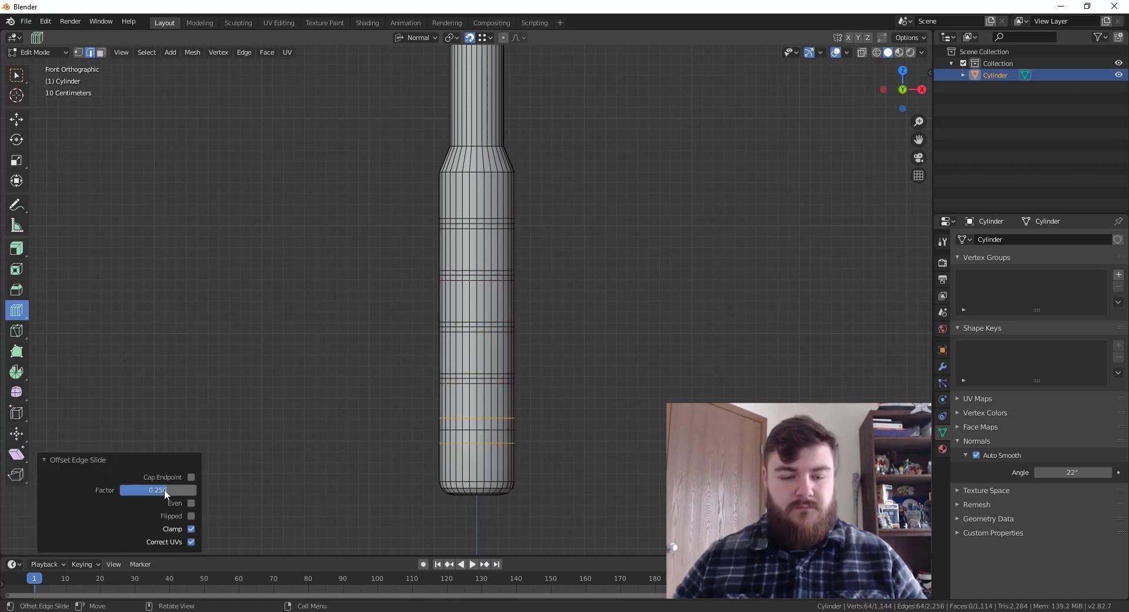
# Select the grip ring loops and set the pivot point to Individual Origins
pyautogui.press('w')
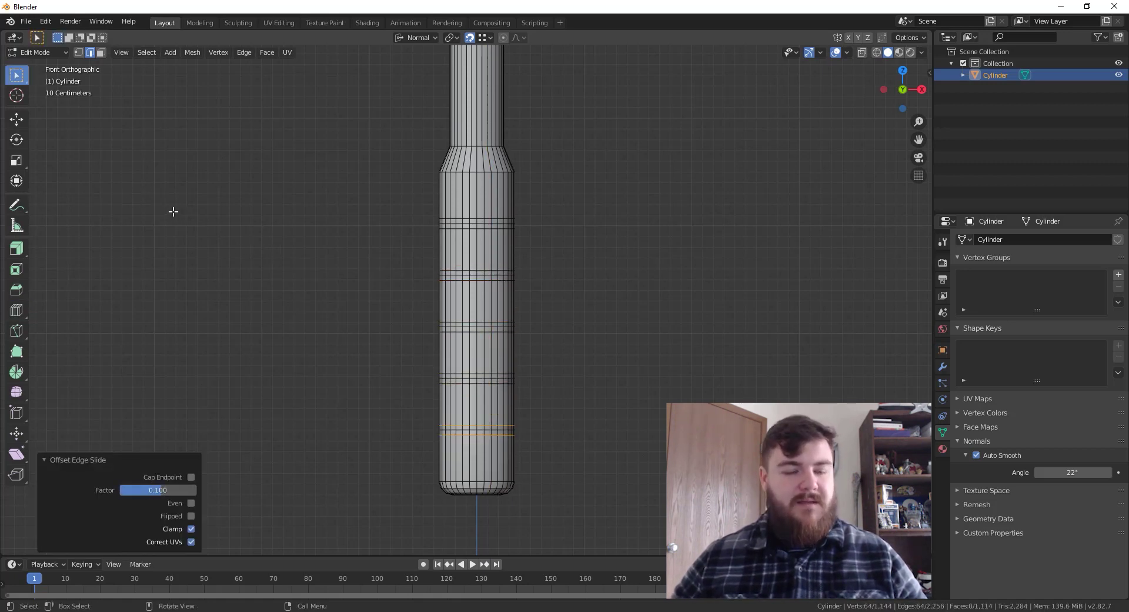
pyautogui.keyDown('alt'); pyautogui.click(481, 223); pyautogui.keyUp('alt')
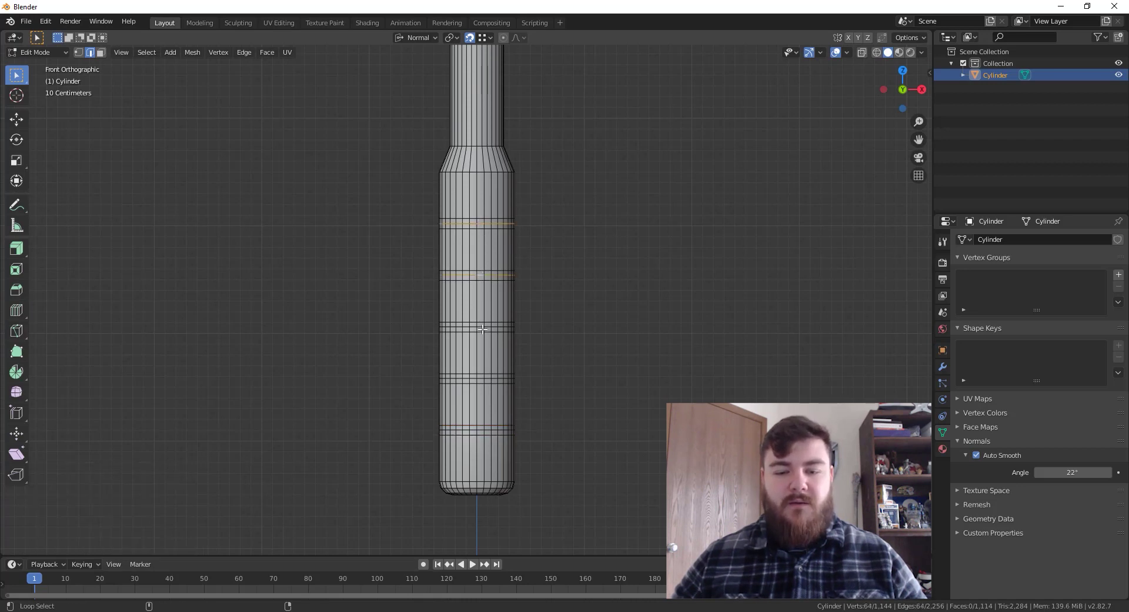
pyautogui.keyDown('alt'); pyautogui.keyDown('shift'); pyautogui.click(481, 376); pyautogui.keyUp('shift'); pyautogui.keyUp('alt')
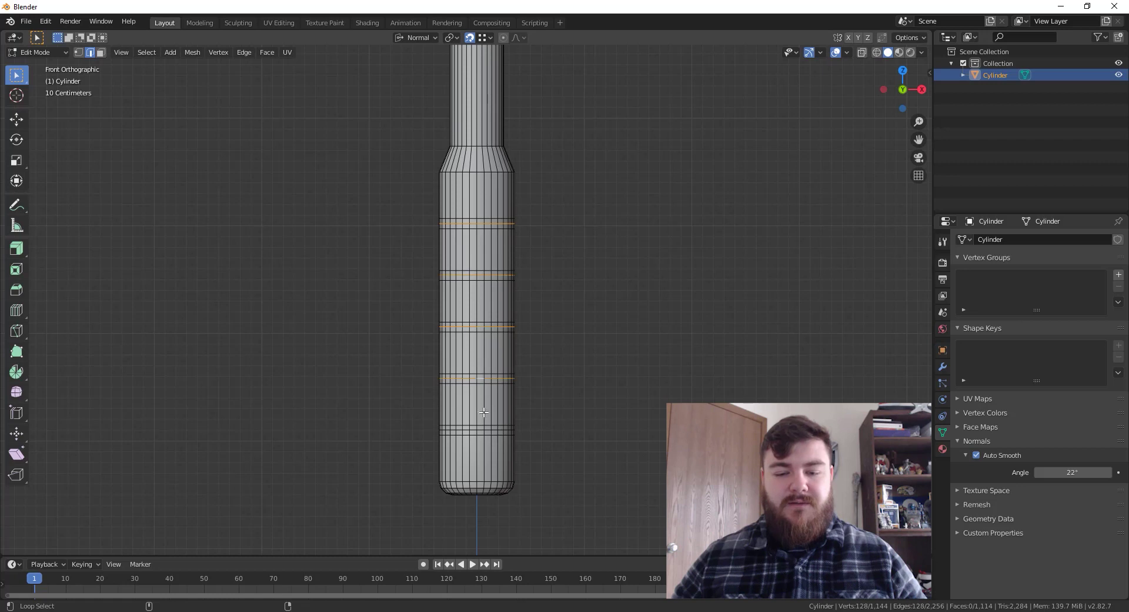
pyautogui.keyDown('alt'); pyautogui.keyDown('shift'); pyautogui.click(483, 430); pyautogui.keyUp('shift'); pyautogui.keyUp('alt')
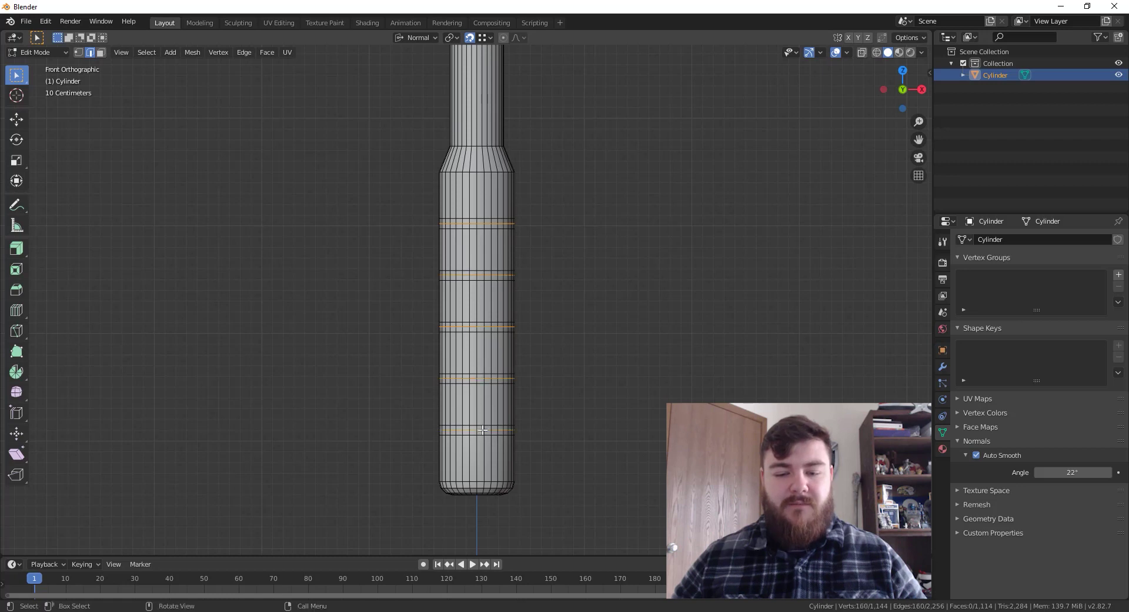
pyautogui.click(452, 38)
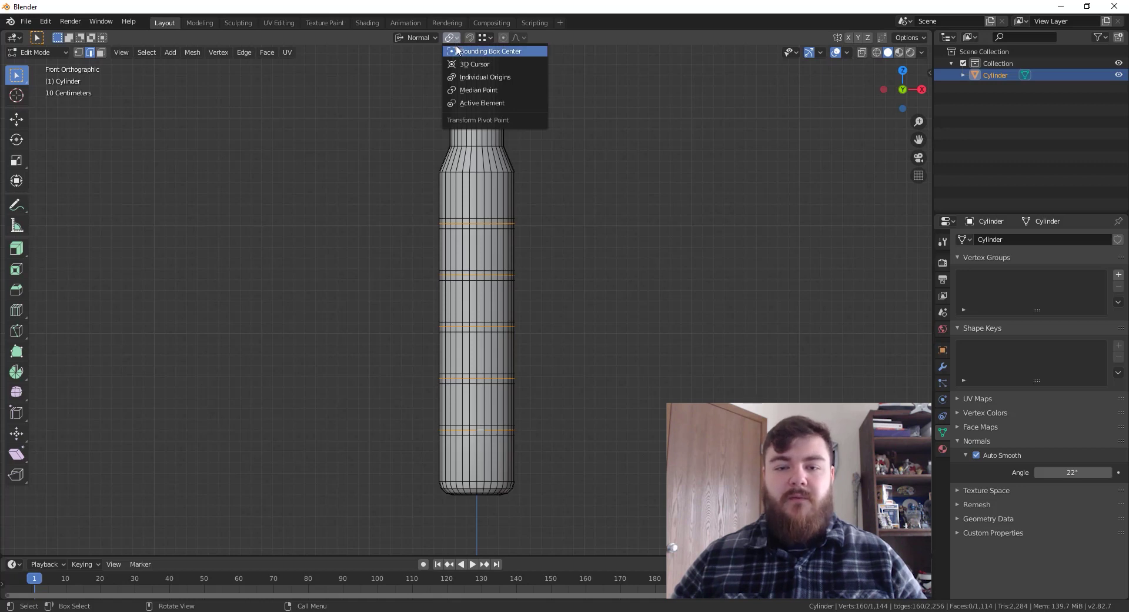
pyautogui.click(483, 78)
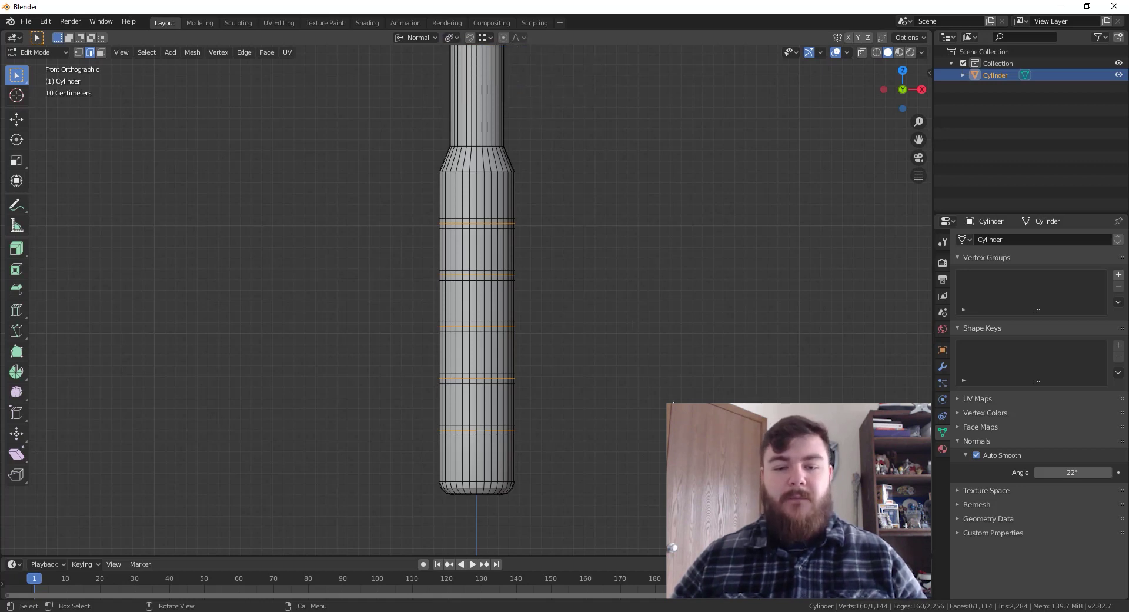
# Shrink the loops into grooves, inspect them in object mode, then undo the scaling
pyautogui.press('s')
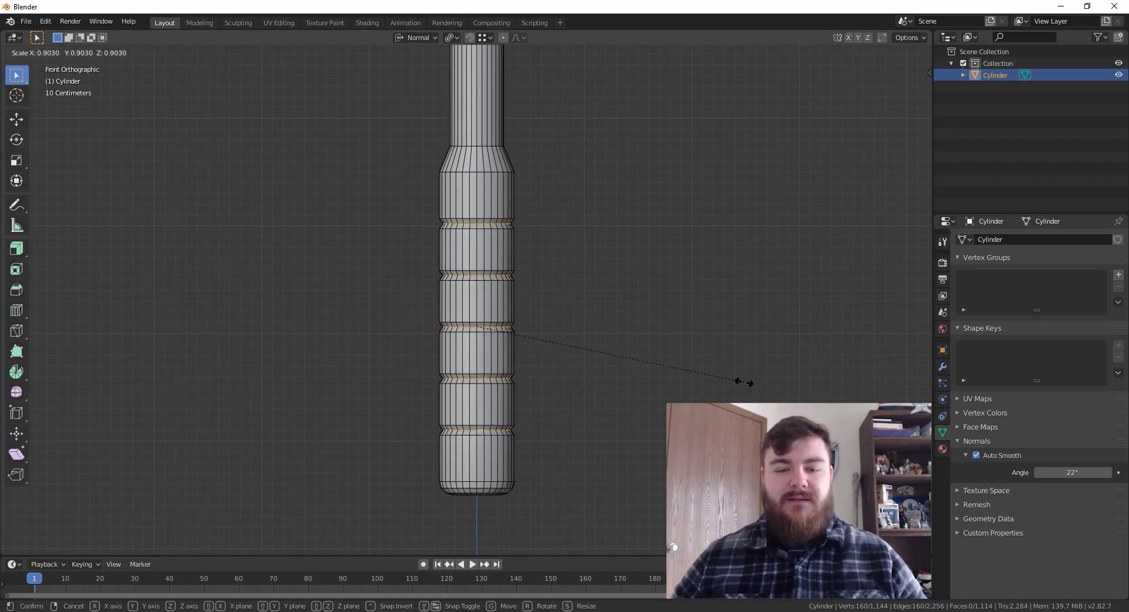
pyautogui.click(740, 382)
pyautogui.press('Tab')
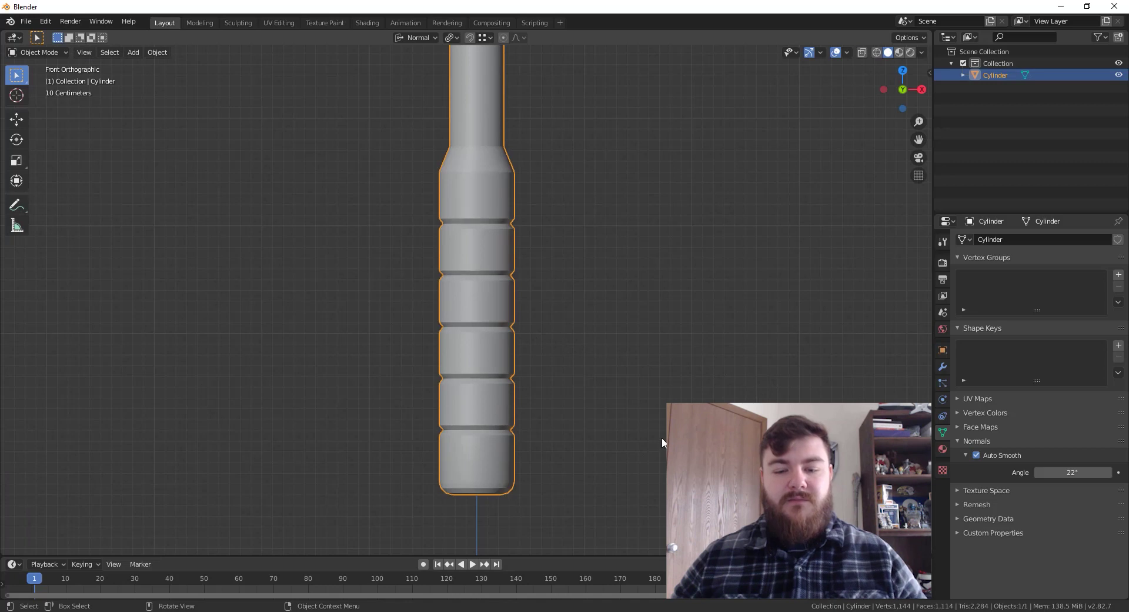
pyautogui.press('Tab')
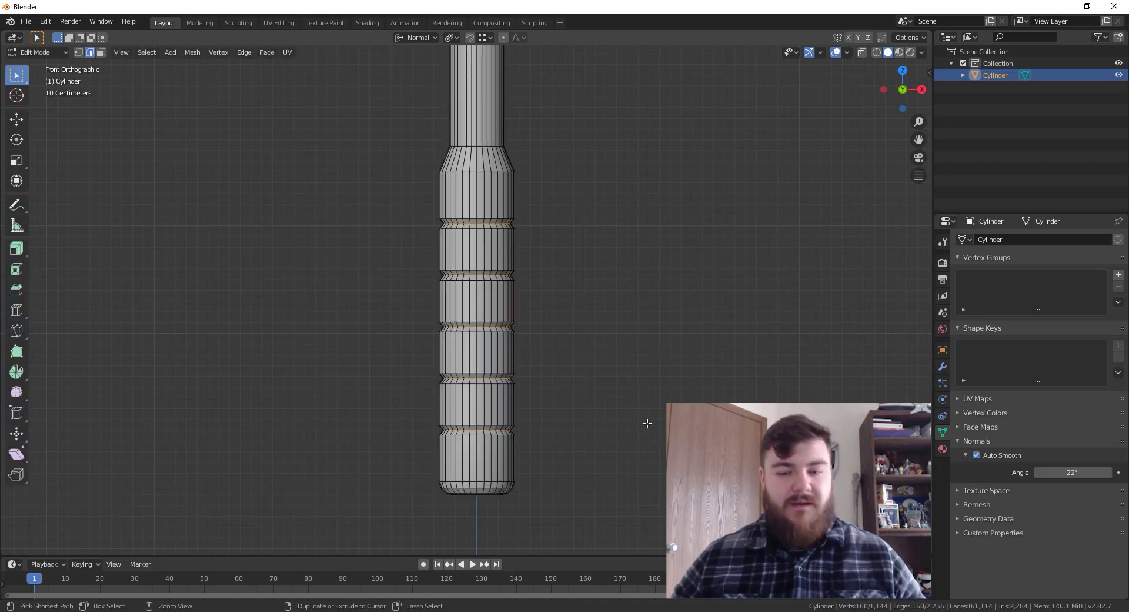
pyautogui.press('Tab')
pyautogui.hotkey('shift', 'Tab')
pyautogui.press('Tab')
pyautogui.hotkey('ctrl', 'z')
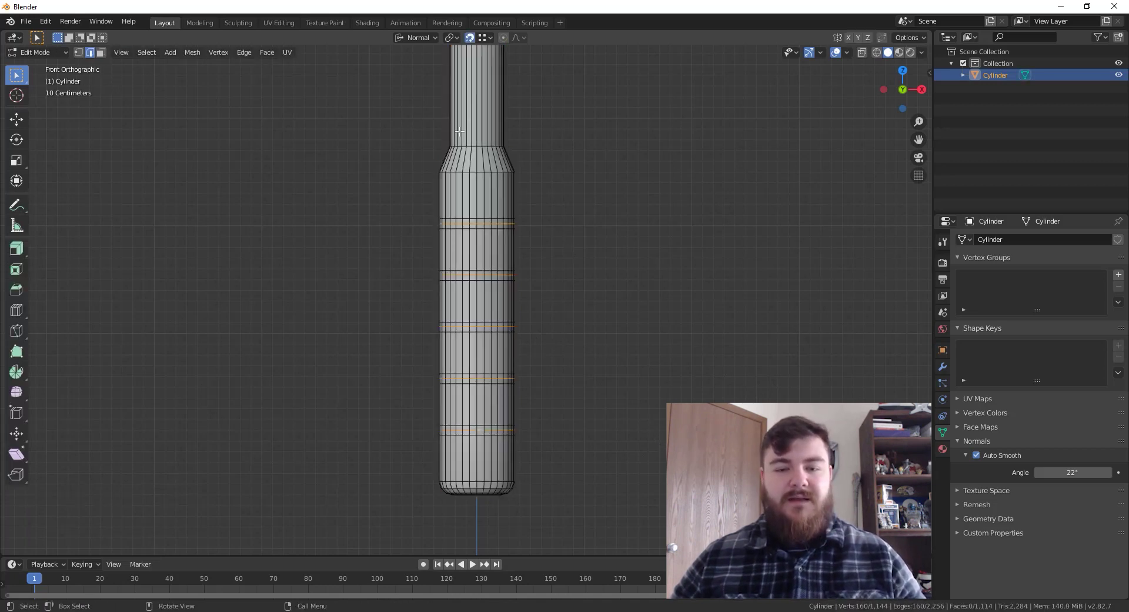
# Cancel an outward scale attempt and re-set the pivot to Individual Origins
pyautogui.click(452, 37)
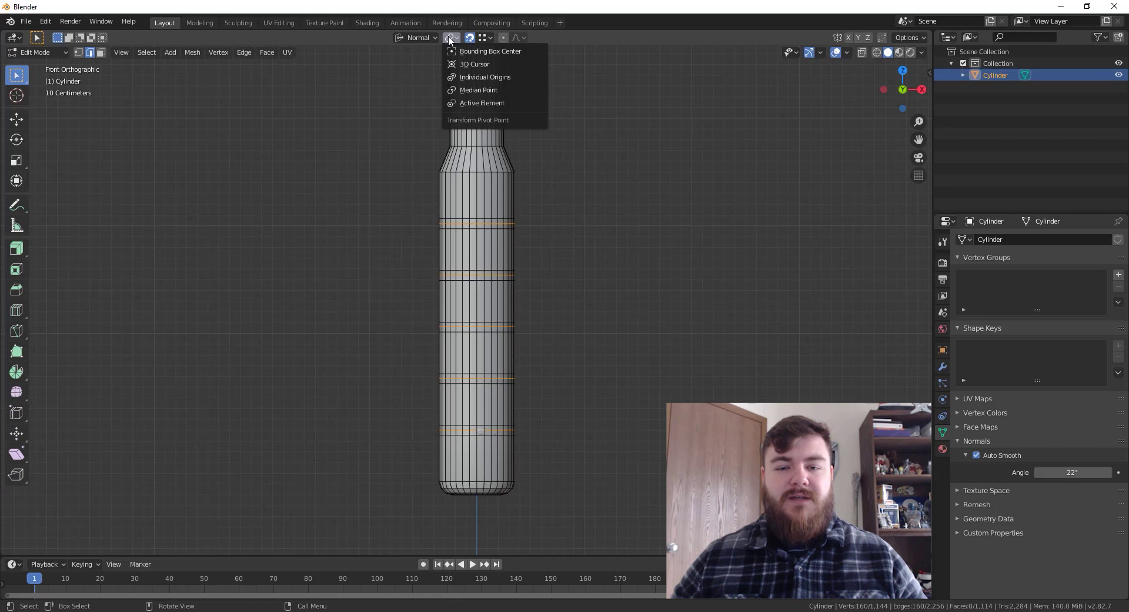
pyautogui.click(484, 77)
pyautogui.press('s')
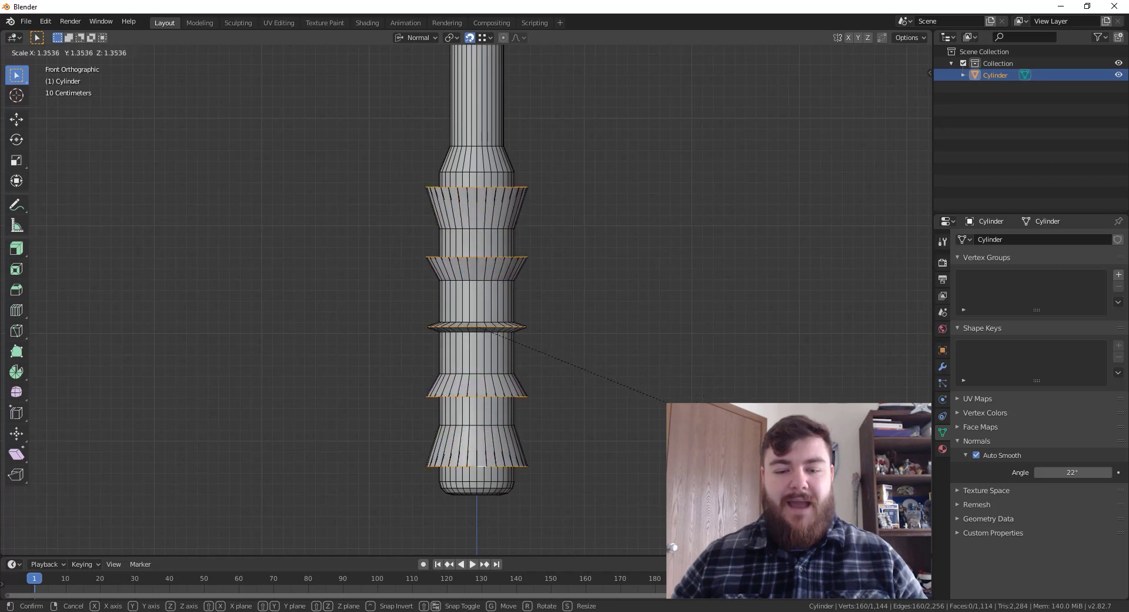
pyautogui.press('Escape')
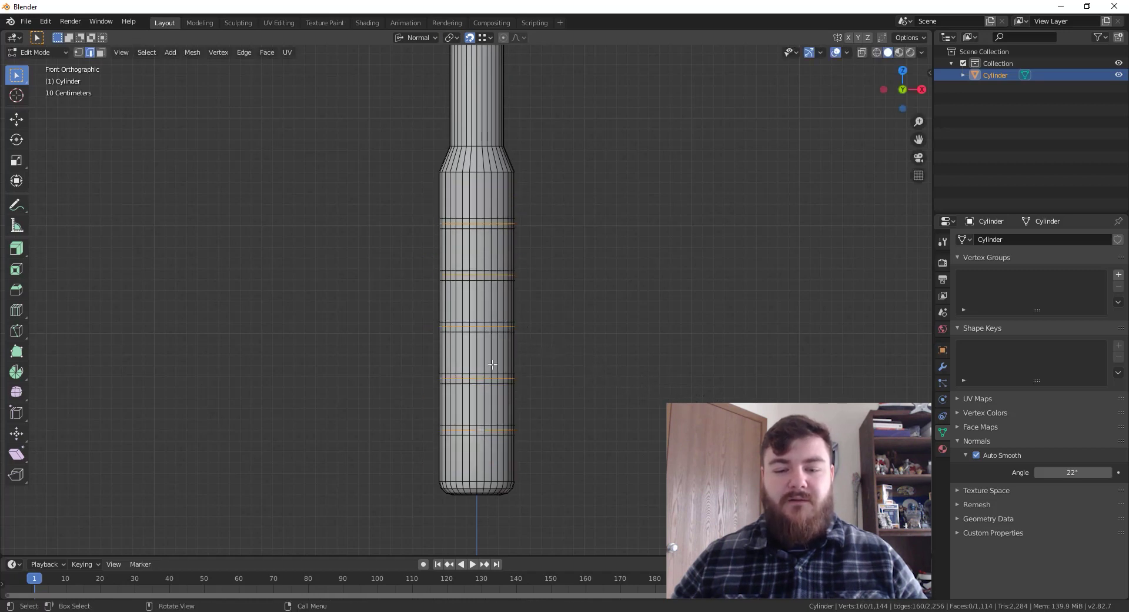
pyautogui.click(451, 37)
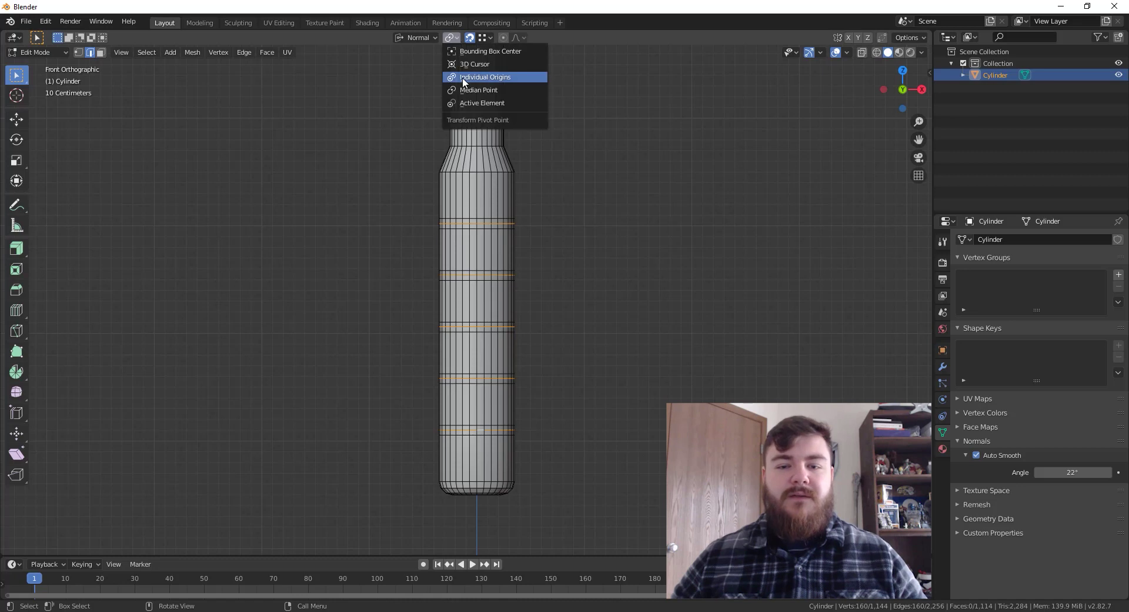
pyautogui.click(463, 82)
# Shrink the selected grip loops inward to about 0.89 to form the grooves
pyautogui.press('s')
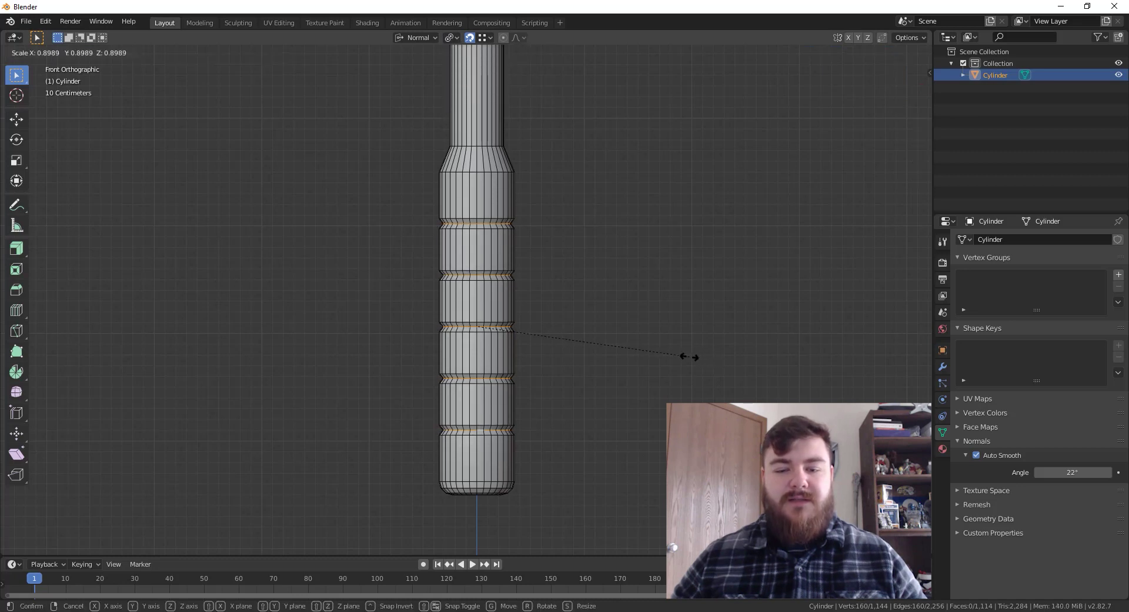
pyautogui.click(682, 358)
pyautogui.scroll(-3, 672, 353)
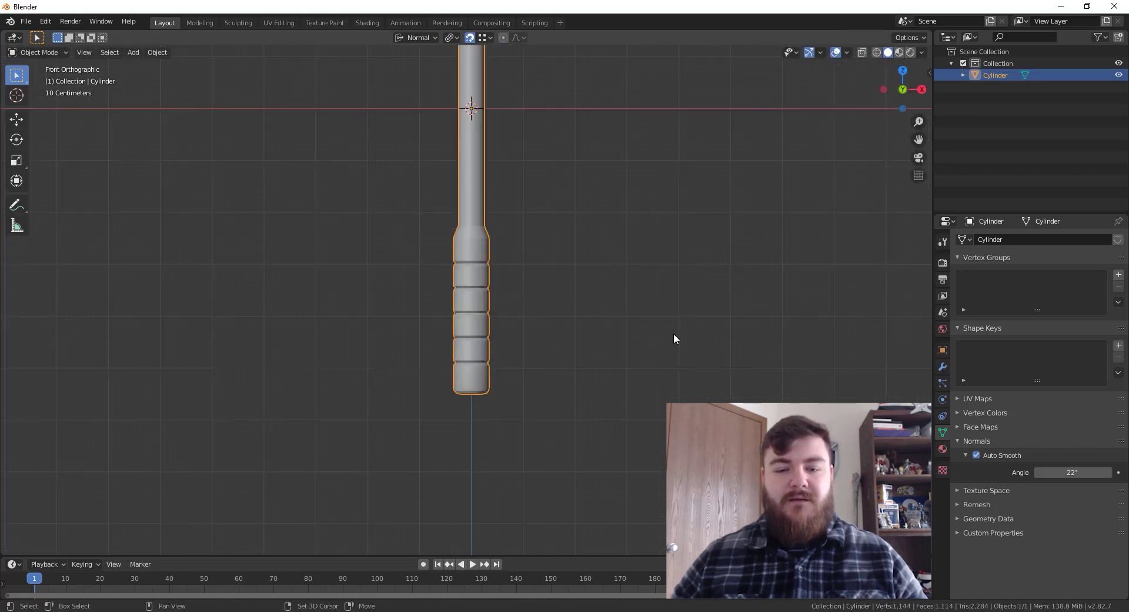
pyautogui.moveTo(673, 333); pyautogui.dragTo(462, 304, button='middle')
pyautogui.scroll(5, 463, 304)
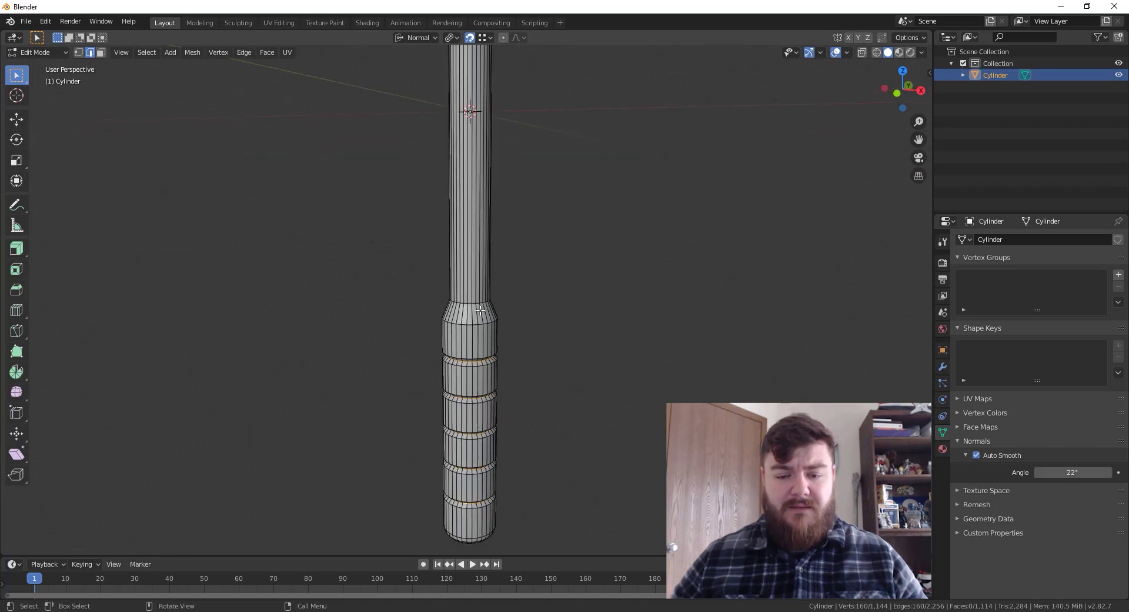
# Bevel the taper-top loop with 2 segments, profile 0 and 0.114 m offset
pyautogui.keyDown('alt'); pyautogui.click(471, 304); pyautogui.keyUp('alt')
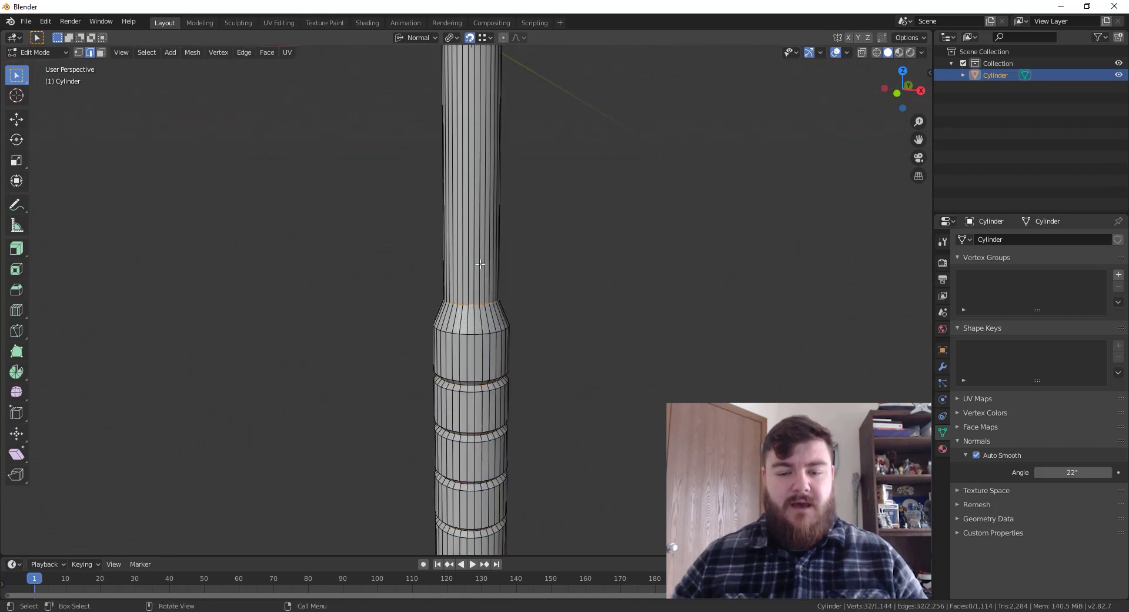
pyautogui.hotkey('ctrl', 'b')
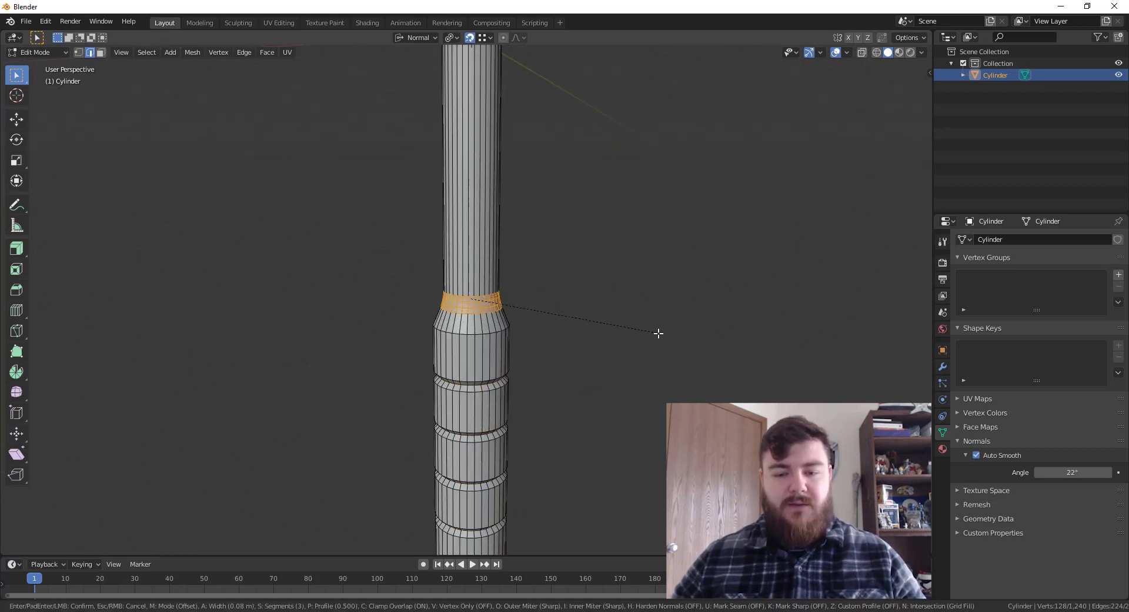
pyautogui.click(670, 336)
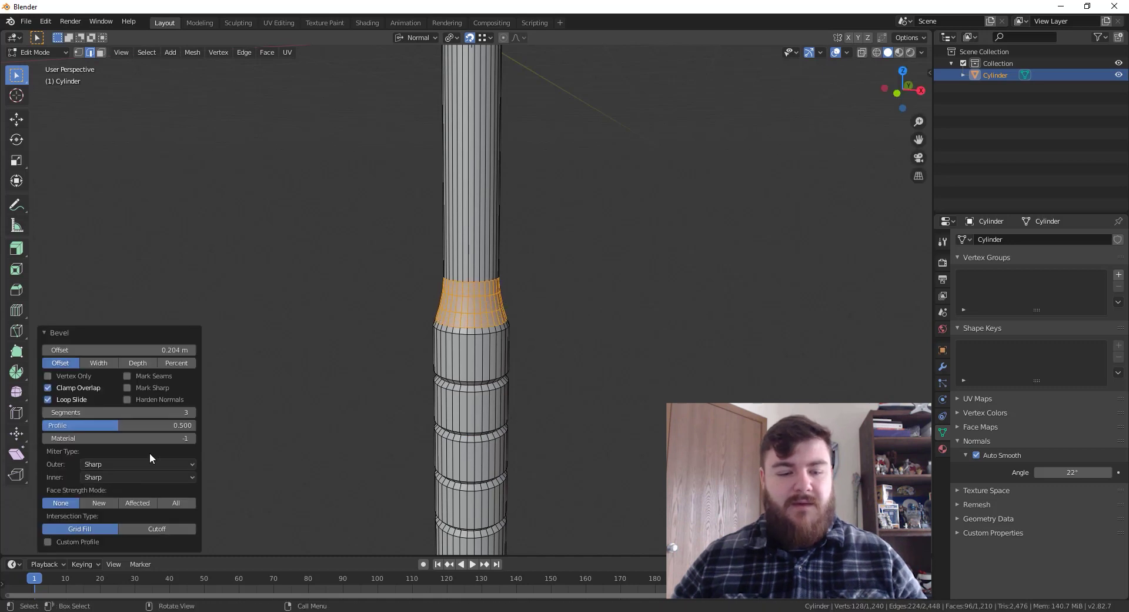
pyautogui.click(45, 412)
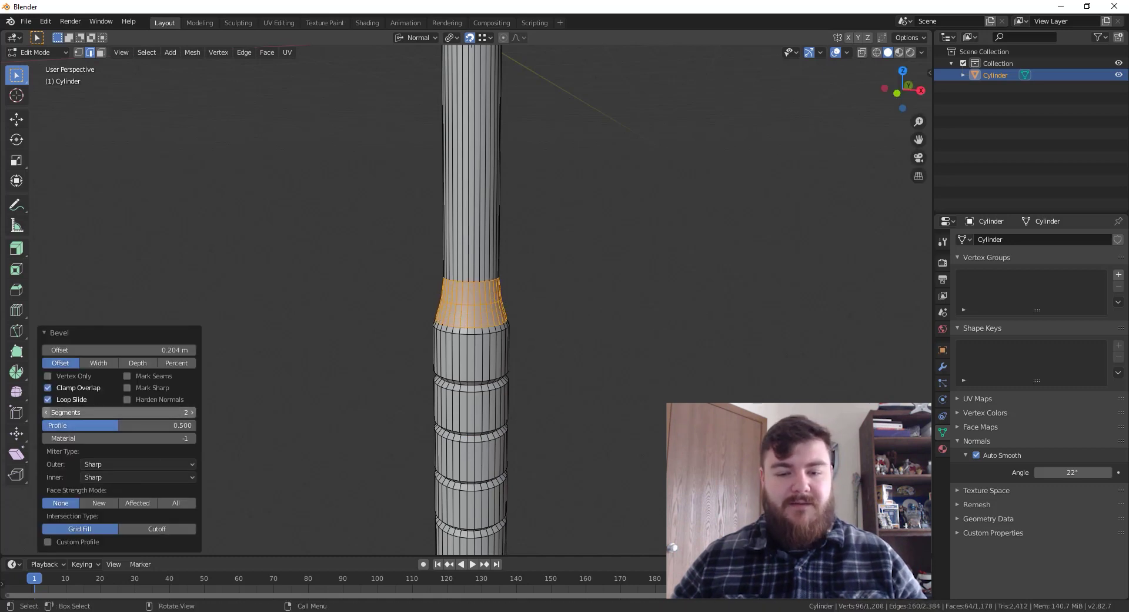
pyautogui.moveTo(163, 422); pyautogui.dragTo(43, 424)
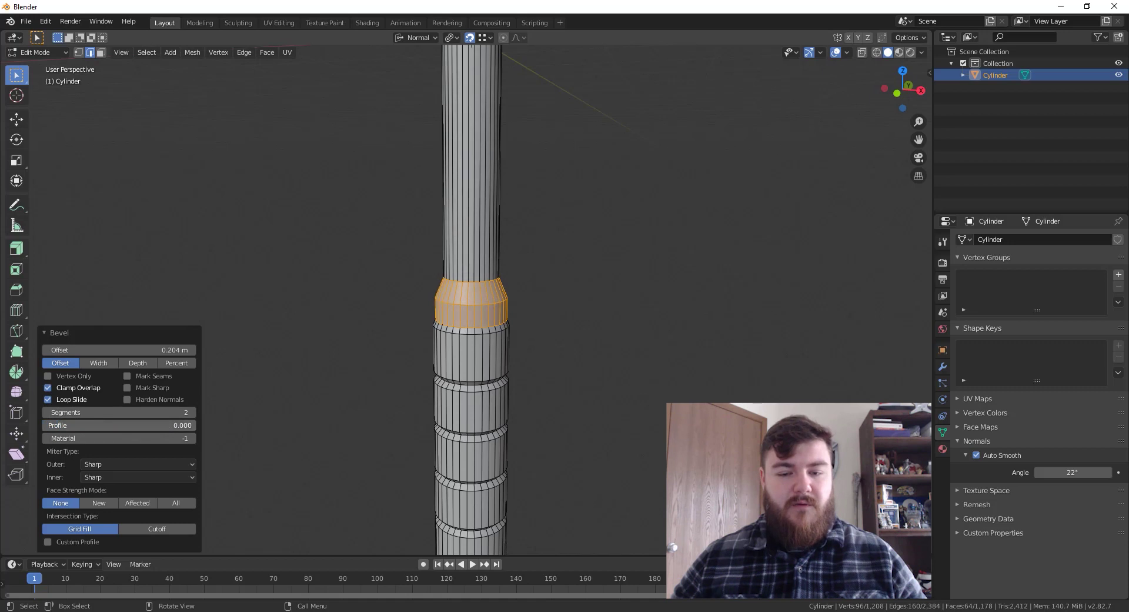
pyautogui.moveTo(147, 349); pyautogui.dragTo(94, 349)
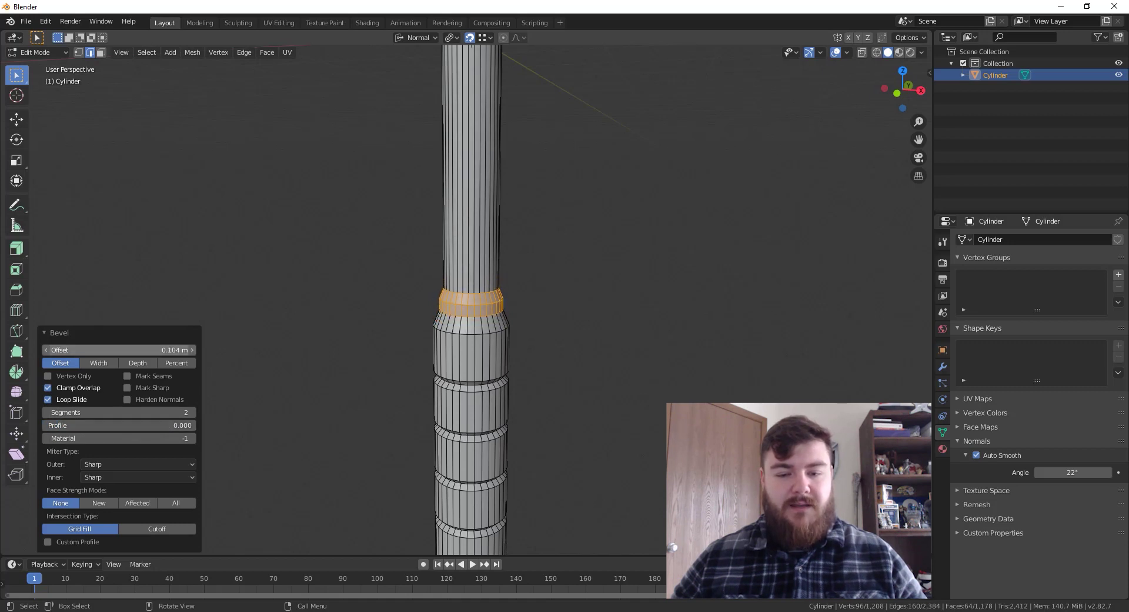
pyautogui.moveTo(497, 326); pyautogui.dragTo(439, 298, button='middle')
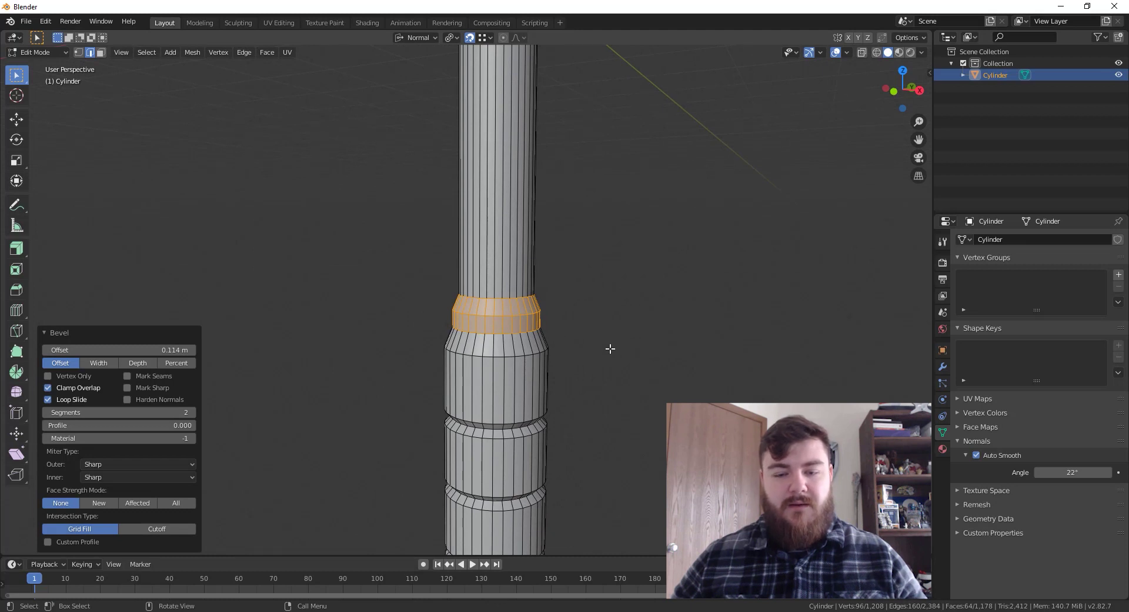
pyautogui.press('Tab')
pyautogui.scroll(-8, 526, 377)
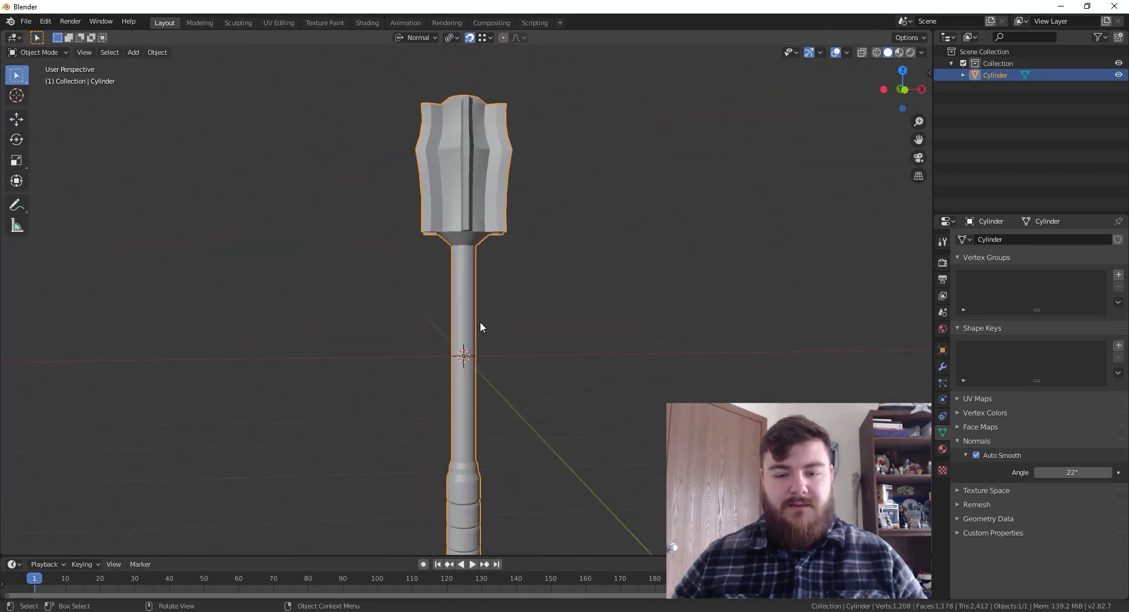
# Bevel the shaft-top loop under the head into a flat 2-segment 0.163 m collar
pyautogui.press('Tab')
pyautogui.scroll(4, 470, 223)
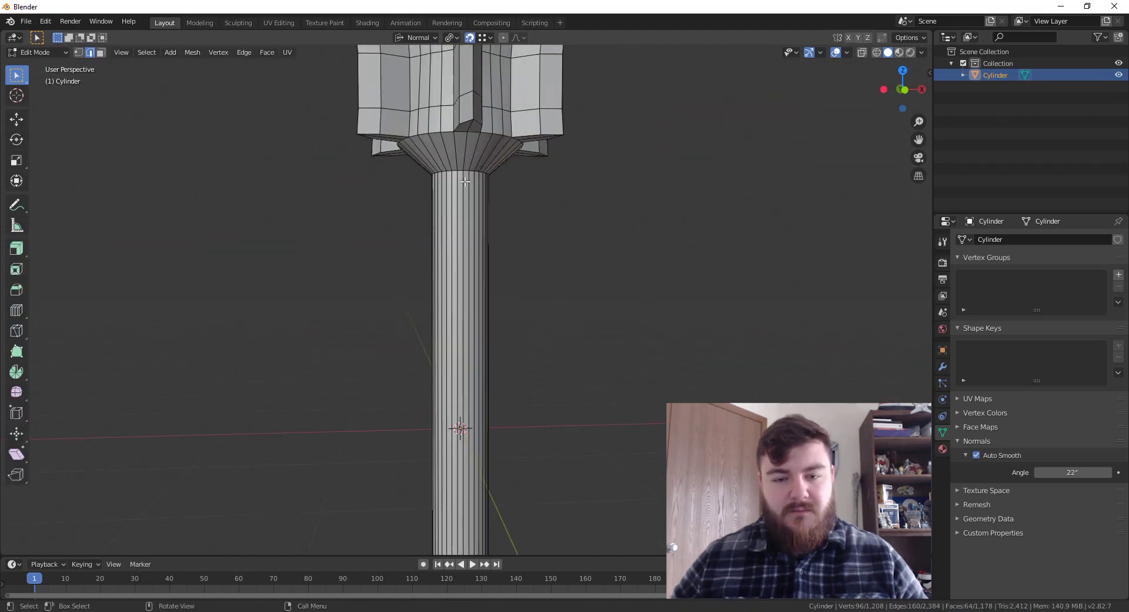
pyautogui.keyDown('alt'); pyautogui.click(459, 169); pyautogui.keyUp('alt')
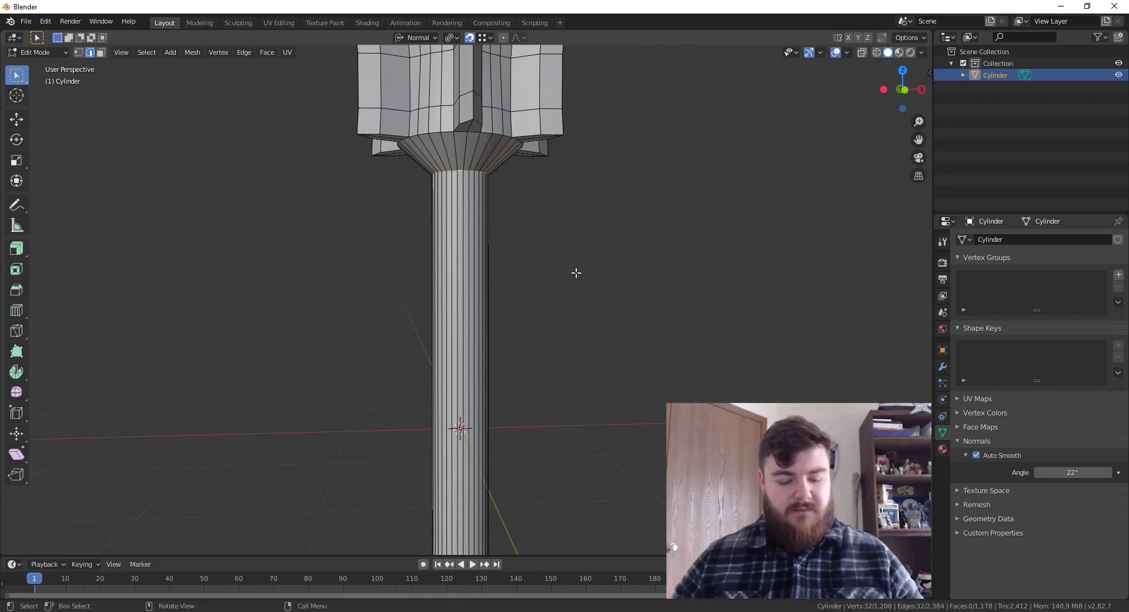
pyautogui.hotkey('ctrl', 'b')
pyautogui.click(590, 302)
pyautogui.scroll(-6, 544, 373)
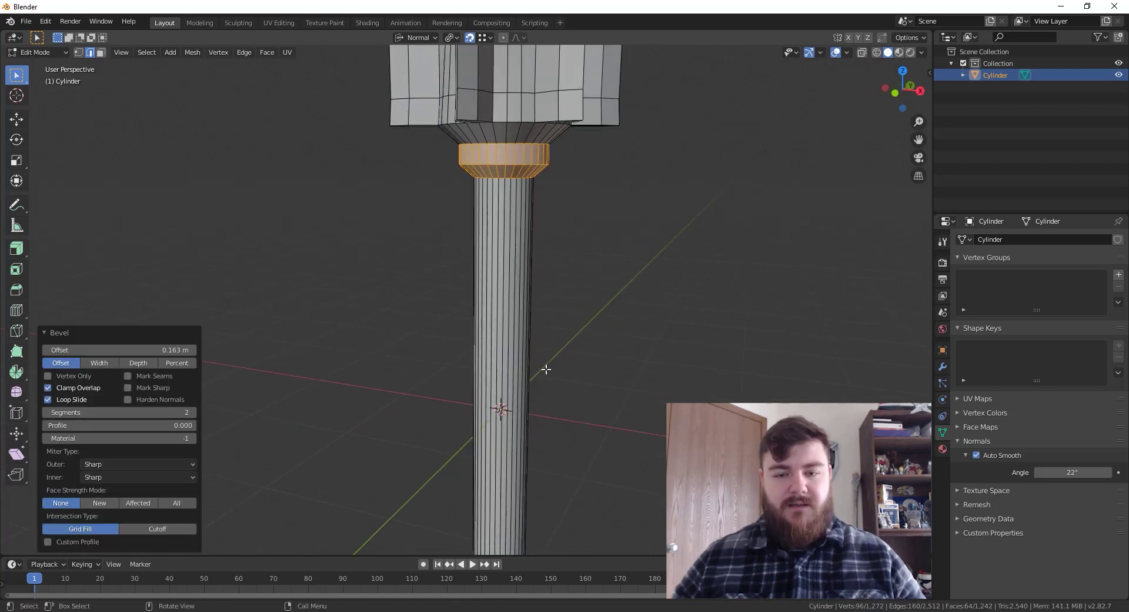
pyautogui.press('Tab')
pyautogui.moveTo(520, 415); pyautogui.dragTo(507, 397, button='middle')
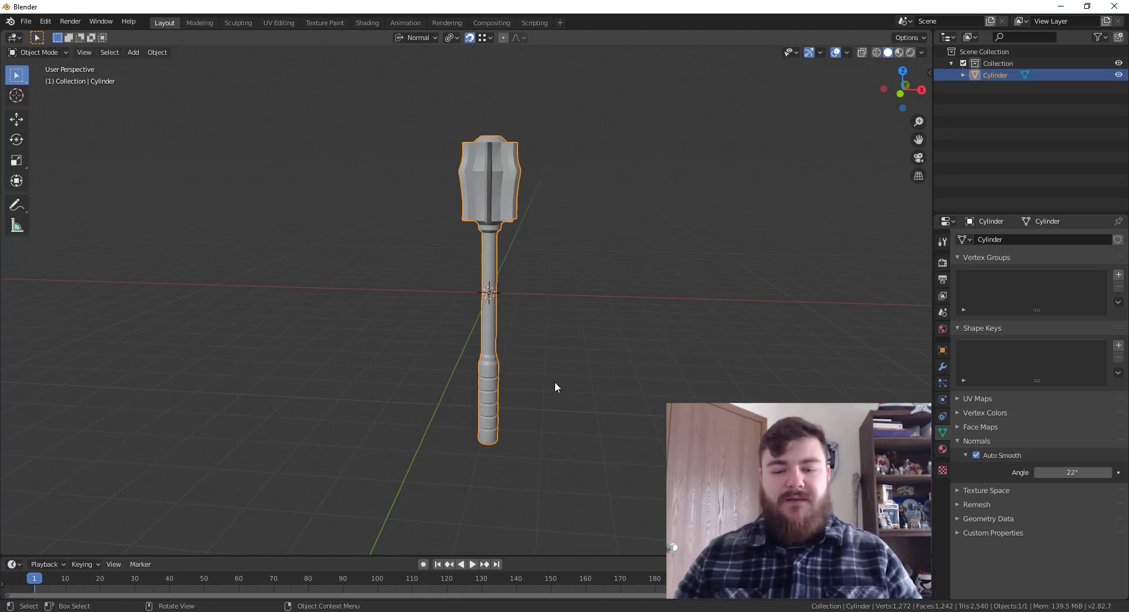
pyautogui.moveTo(507, 397); pyautogui.dragTo(503, 361, button='middle')
pyautogui.moveTo(533, 393); pyautogui.dragTo(546, 400, button='middle')
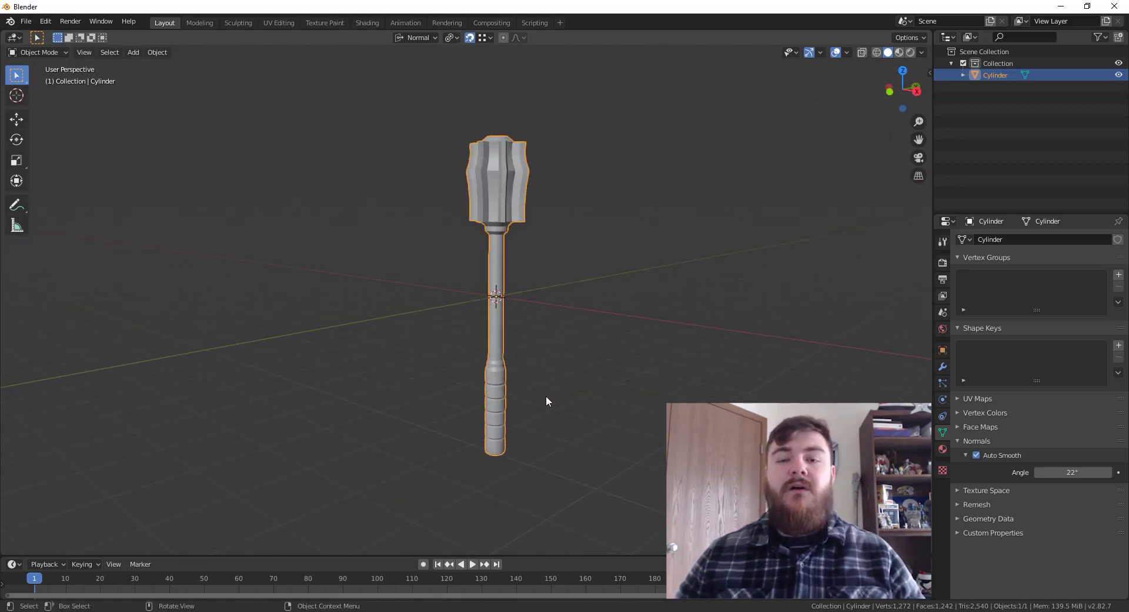